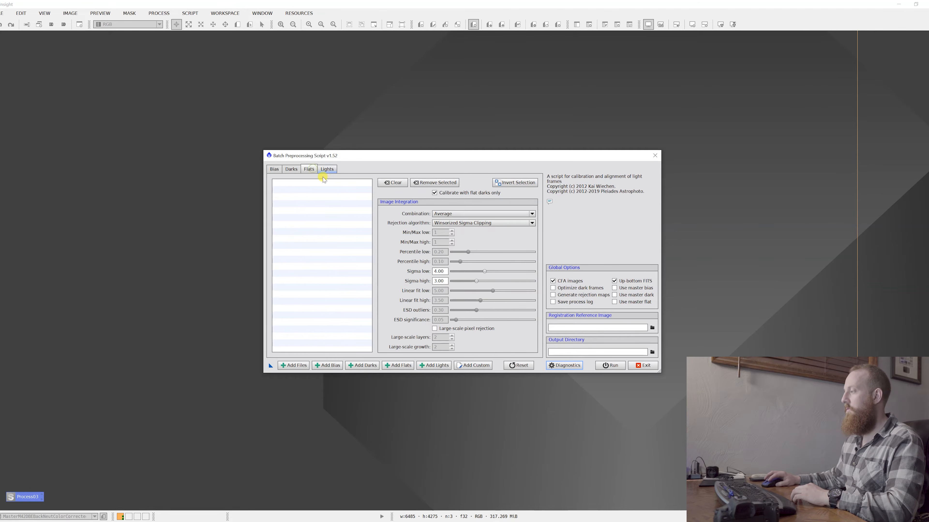
Add all the flat frames from the Flats folder inside M42 to the batch preprocessing script.
{"action": "left_click", "coordinate": [402, 367]}
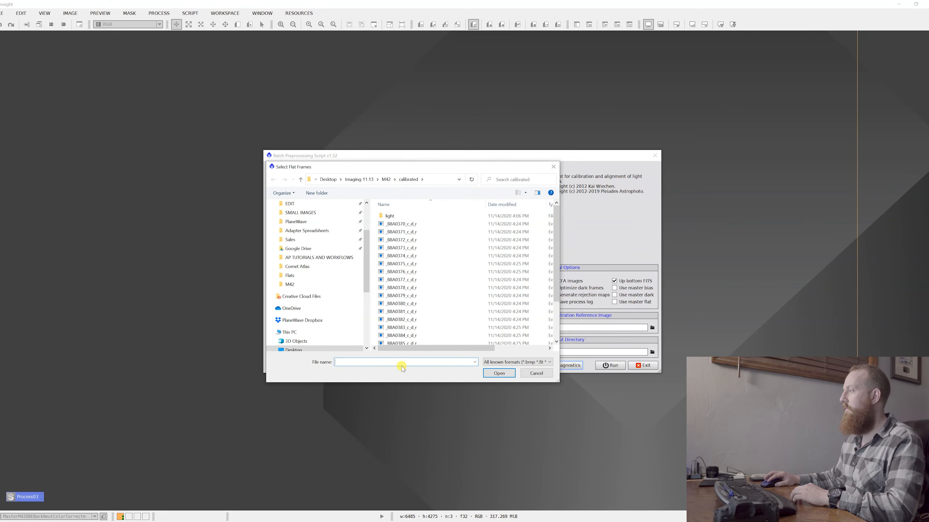
{"action": "left_click", "coordinate": [385, 179]}
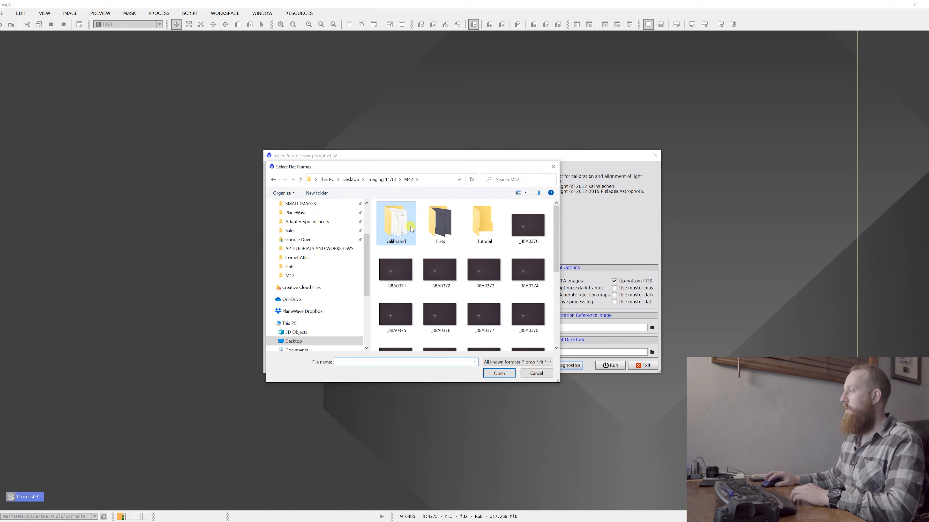
{"action": "double_click", "coordinate": [440, 224]}
{"action": "left_click", "coordinate": [404, 228]}
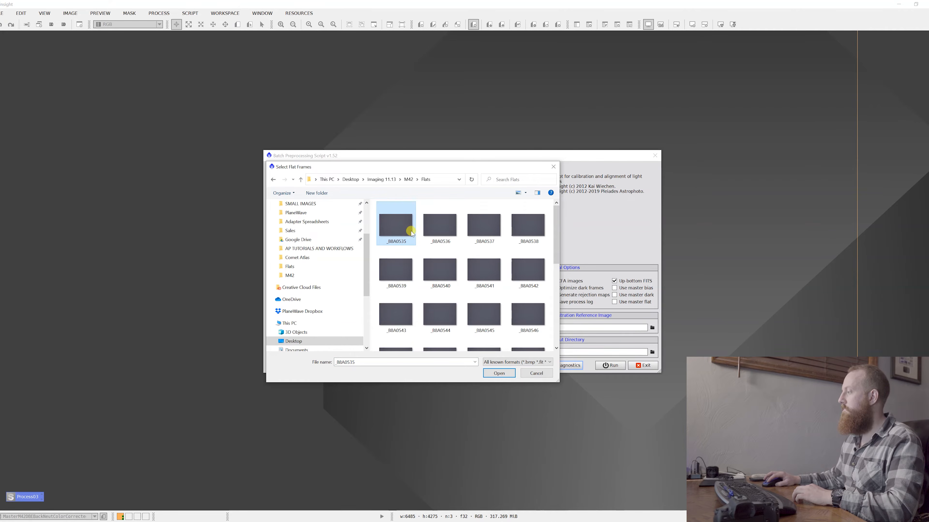
{"action": "key", "text": "ctrl+a"}
{"action": "left_click", "coordinate": [507, 376]}
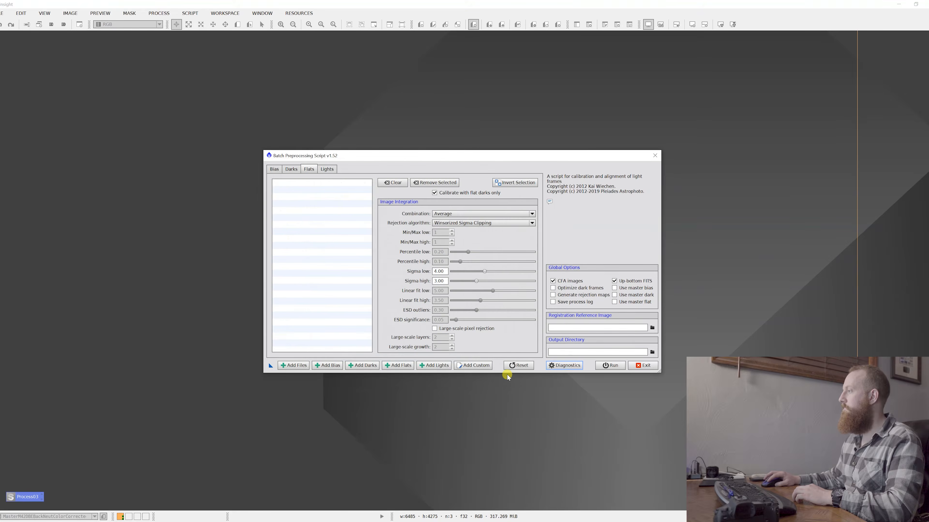
Add the raw light frames _B8A0370 through _B8A0391 from the M42 folder, leaving out the M42 Master file.
{"action": "left_click", "coordinate": [330, 172]}
{"action": "left_click", "coordinate": [439, 366]}
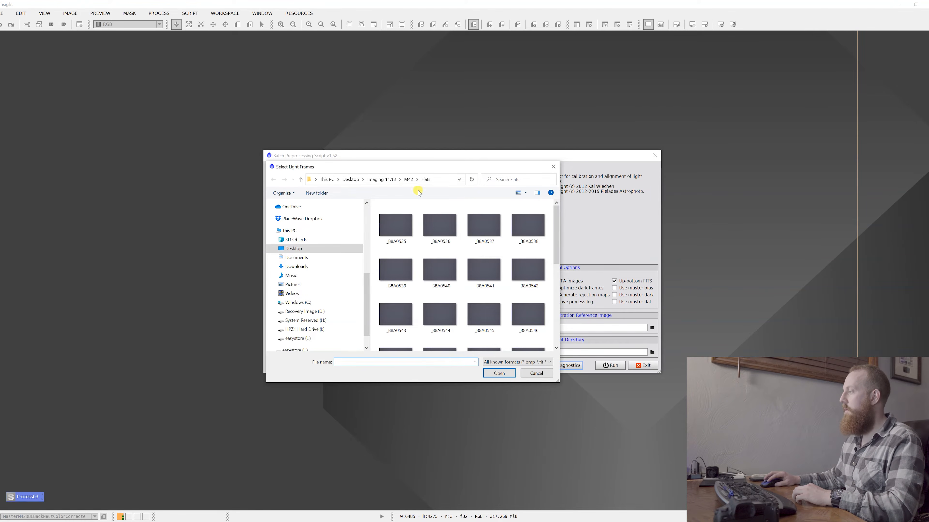
{"action": "left_click", "coordinate": [408, 180]}
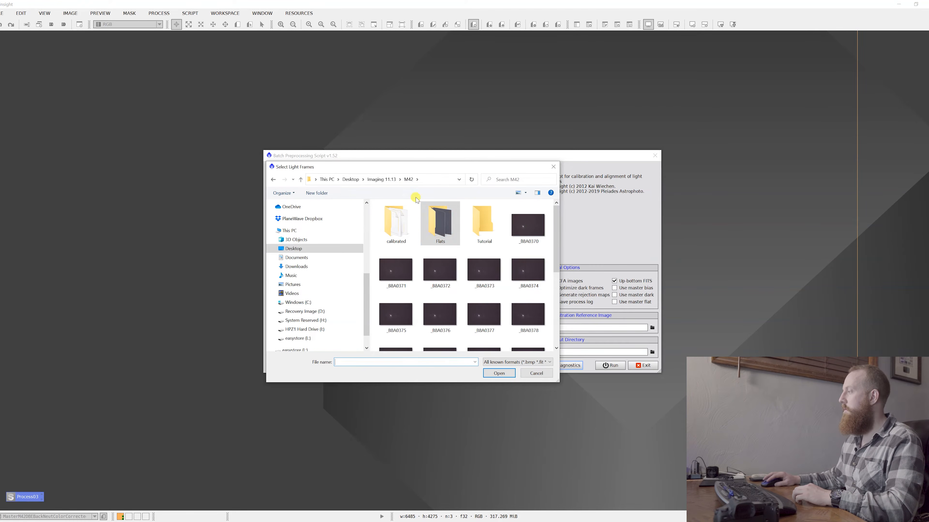
{"action": "left_click", "coordinate": [536, 242]}
{"action": "scroll", "coordinate": [527, 293], "scroll_direction": "down", "scroll_amount": 4}
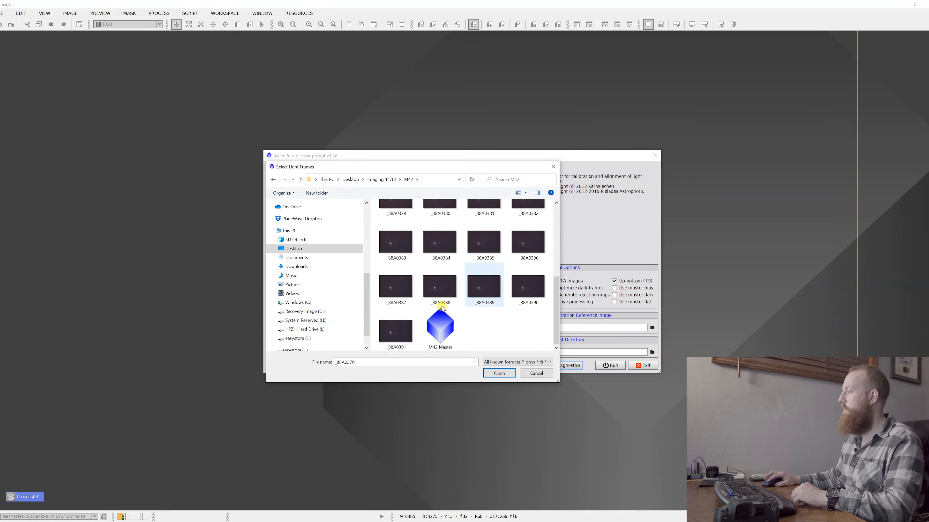
{"action": "left_click", "coordinate": [394, 331], "text": "shift"}
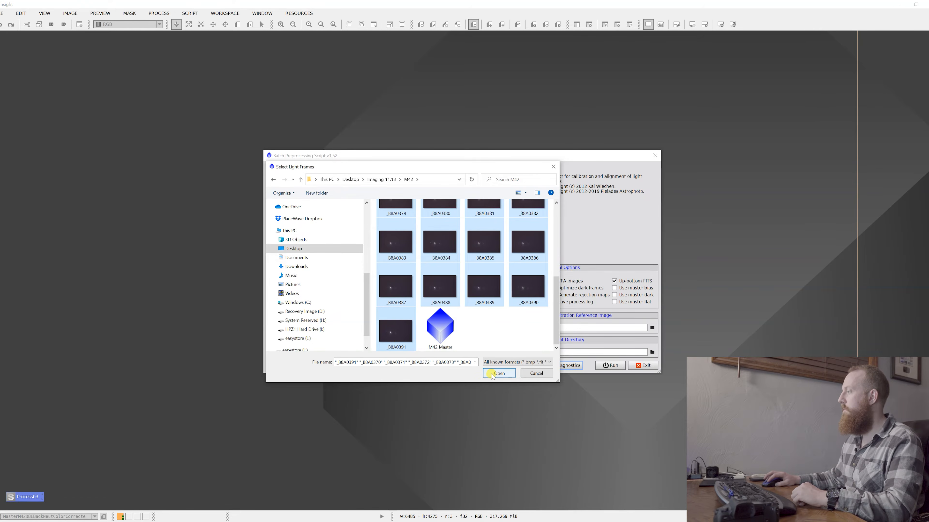
{"action": "left_click", "coordinate": [492, 374]}
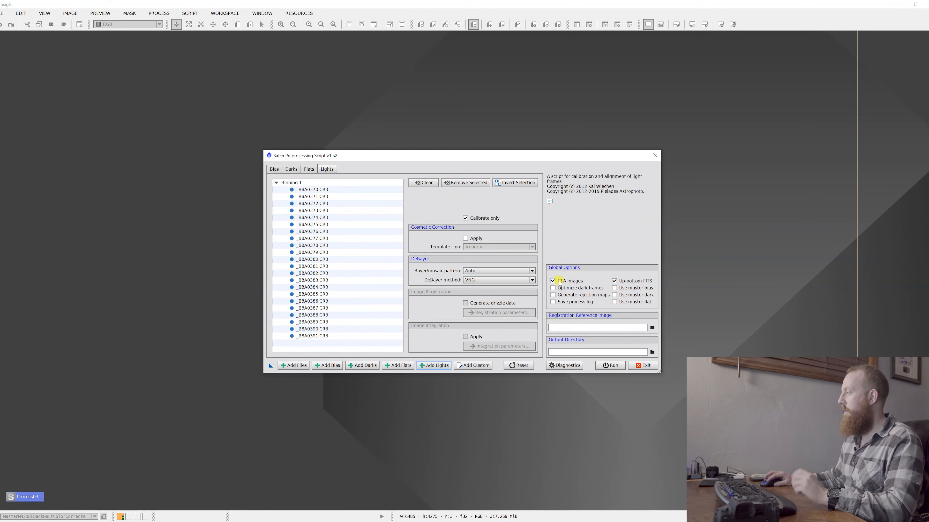
Set the output directory to the Tutorial folder inside M42 and run the batch preprocessing, continuing past the diagnostics.
{"action": "mouse_move", "coordinate": [562, 283]}
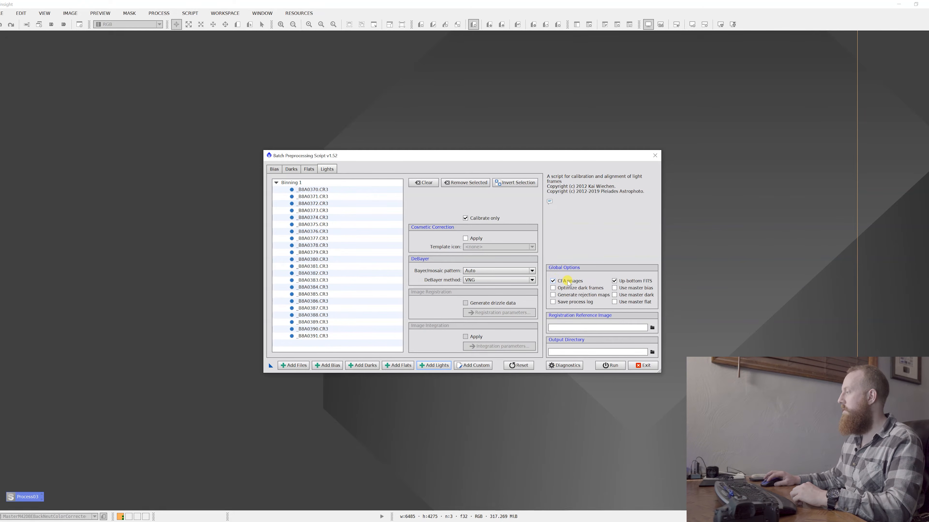
{"action": "mouse_move", "coordinate": [614, 341]}
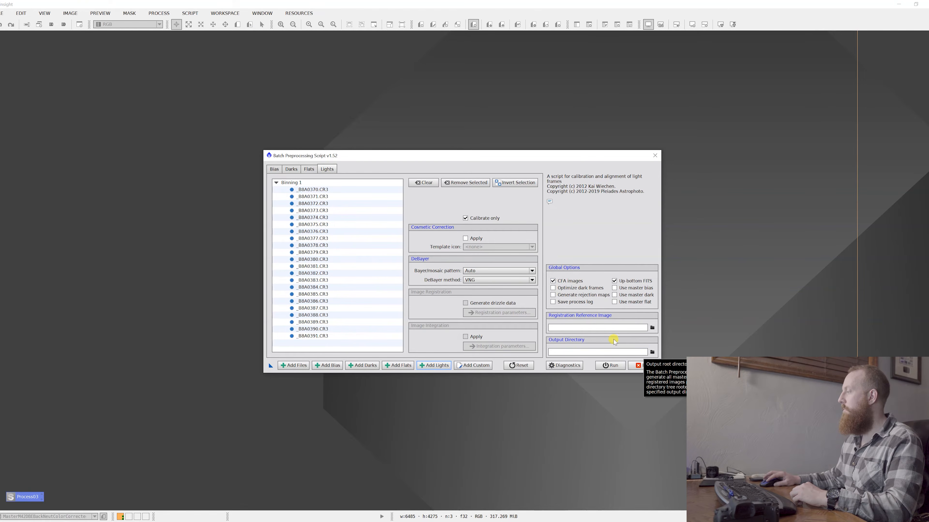
{"action": "left_click", "coordinate": [652, 352]}
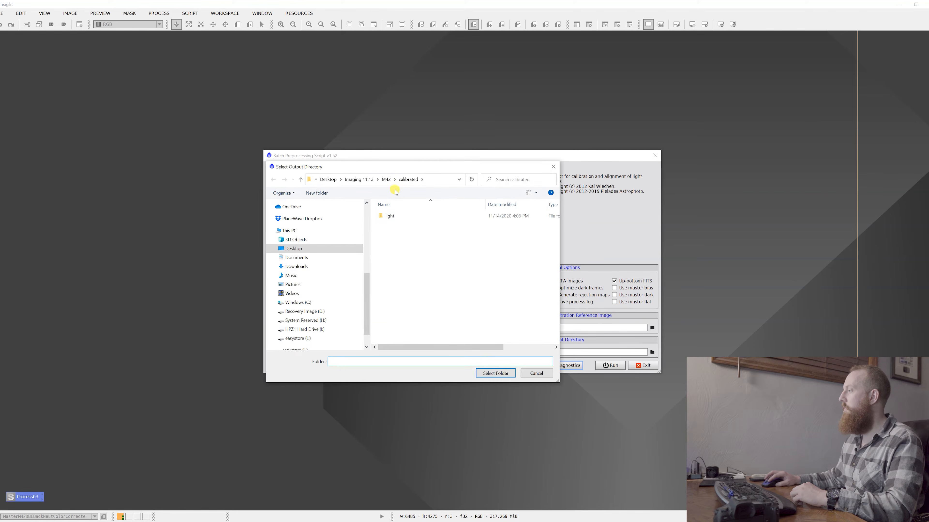
{"action": "left_click", "coordinate": [386, 179]}
{"action": "double_click", "coordinate": [498, 231]}
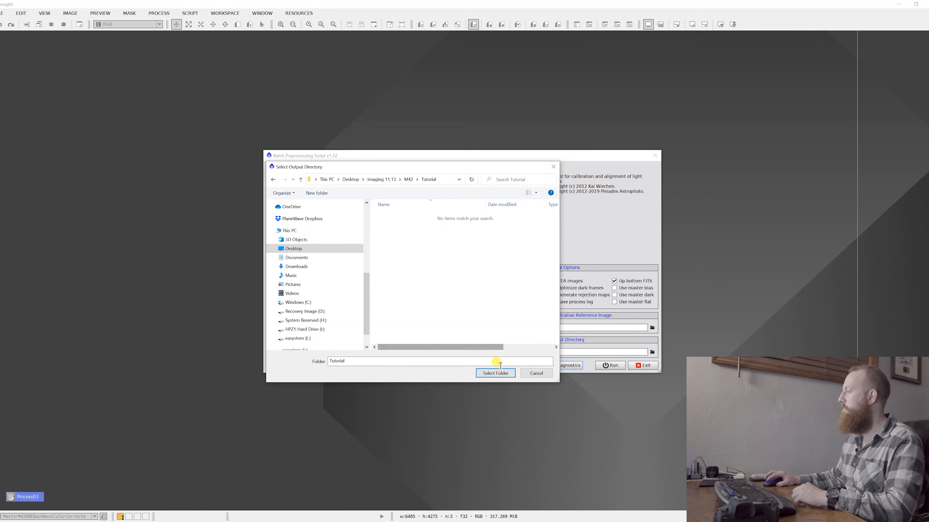
{"action": "left_click", "coordinate": [500, 374]}
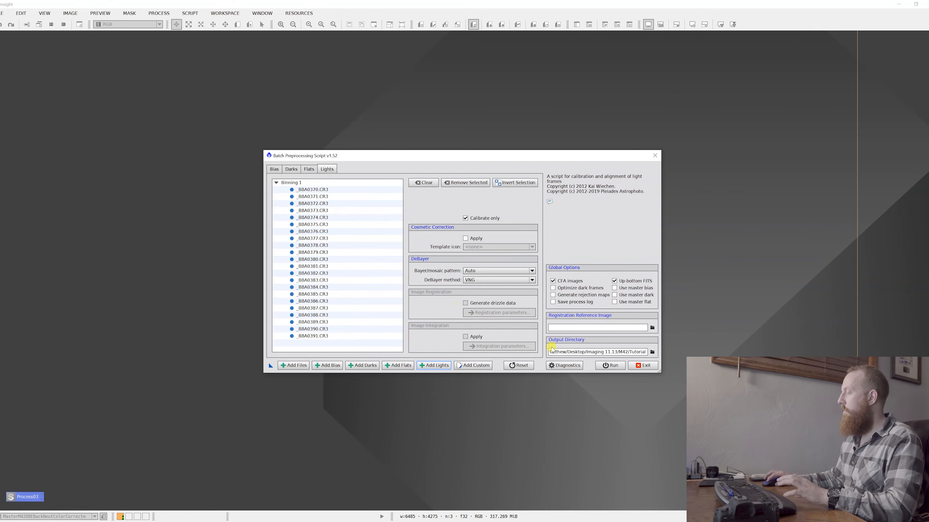
{"action": "left_click", "coordinate": [610, 365]}
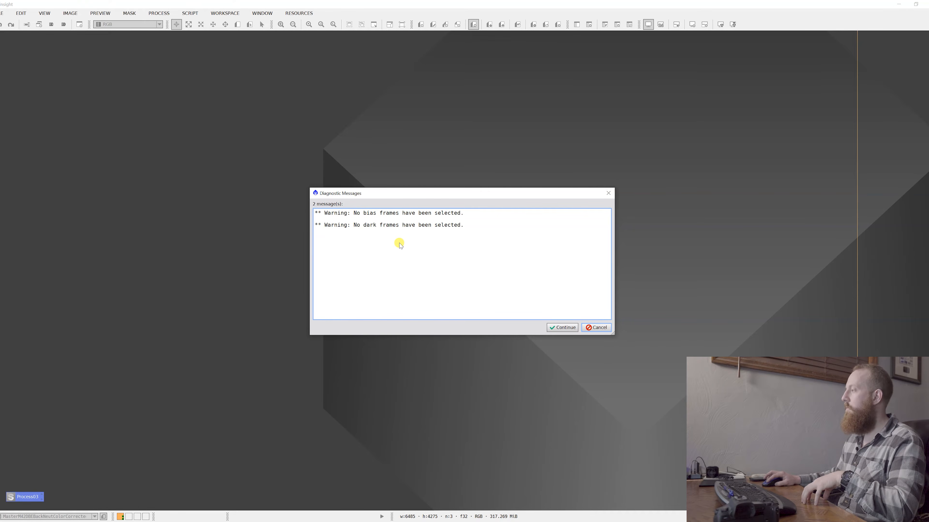
{"action": "left_click", "coordinate": [554, 327]}
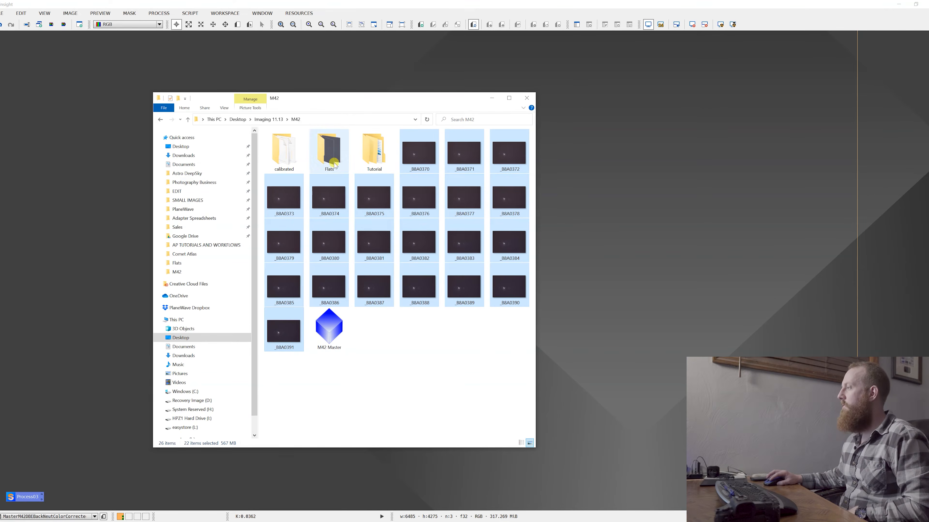
Browse the M42 folder to calibrated, light, debayered and open the frame _B8A0370_c_d for inspection.
{"action": "double_click", "coordinate": [289, 162]}
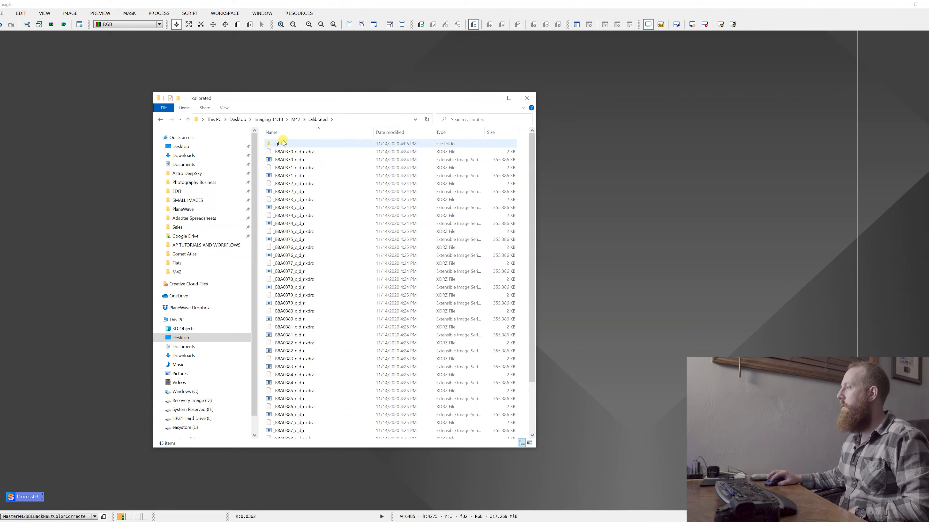
{"action": "scroll", "coordinate": [344, 189], "scroll_direction": "down", "scroll_amount": 3}
{"action": "scroll", "coordinate": [345, 189], "scroll_direction": "up", "scroll_amount": 5}
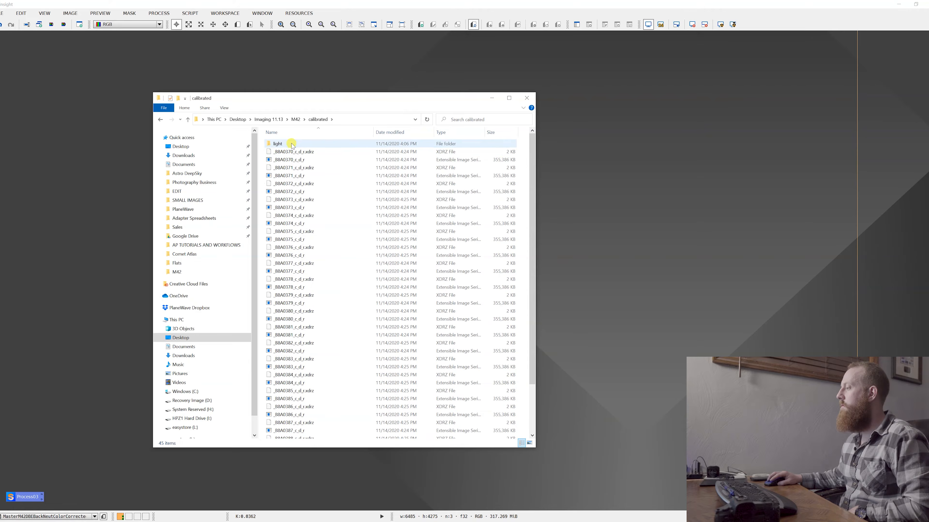
{"action": "double_click", "coordinate": [308, 145]}
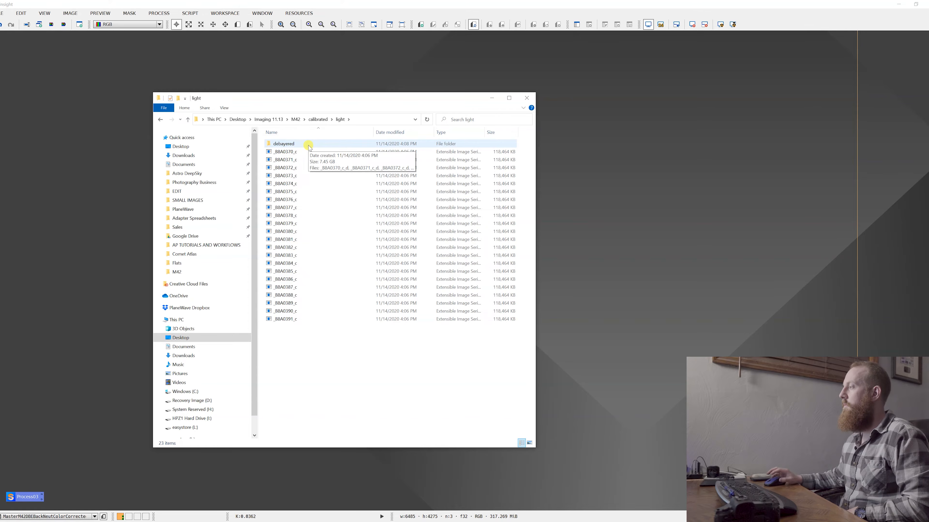
{"action": "double_click", "coordinate": [308, 146]}
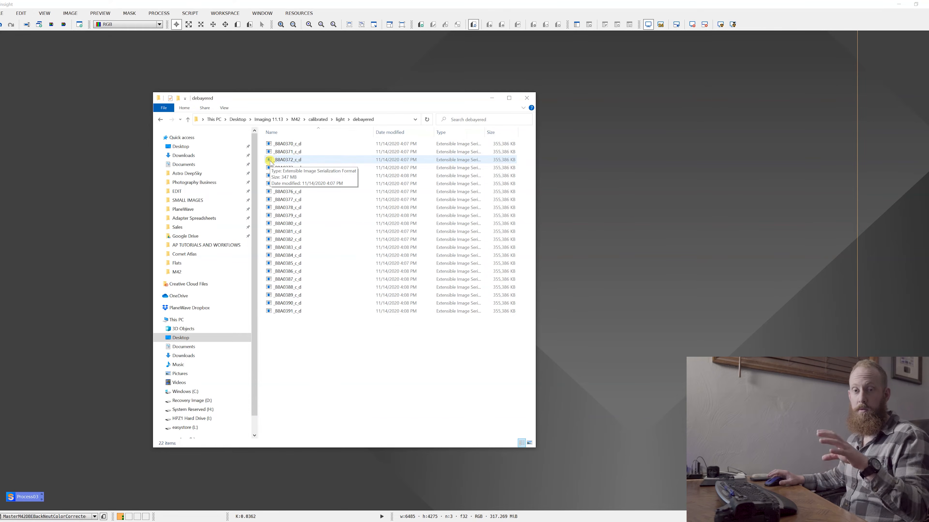
{"action": "double_click", "coordinate": [349, 145]}
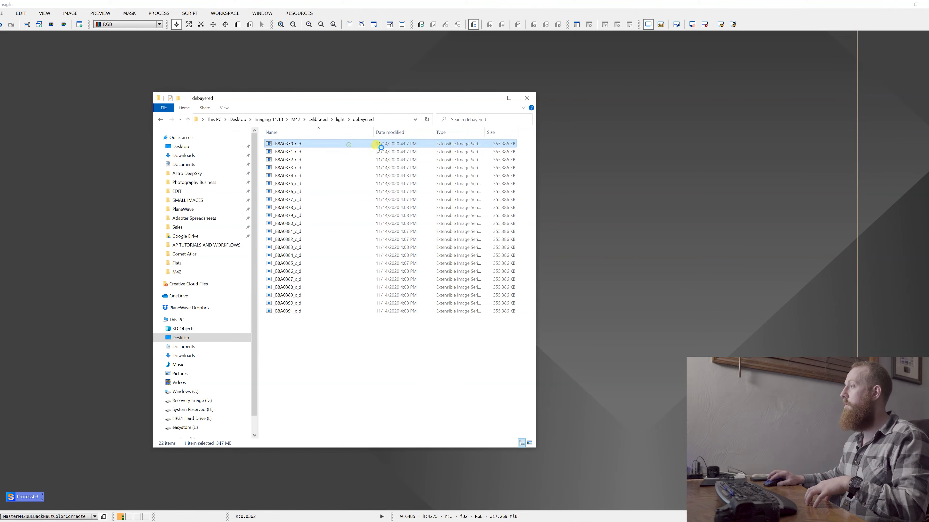
{"action": "left_click", "coordinate": [493, 100]}
{"action": "left_click_drag", "start_coordinate": [485, 139], "coordinate": [360, 114]}
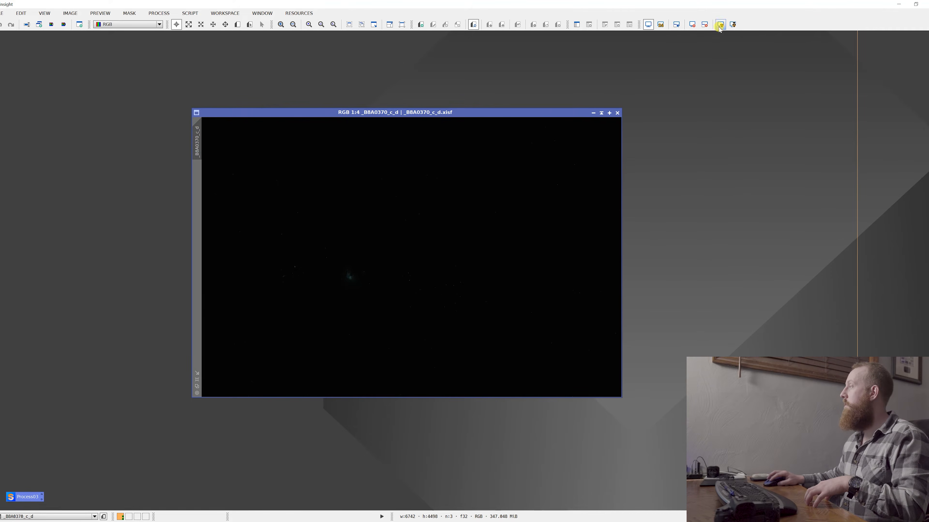
Preview the debayered frame with an automatic stretch using ScreenTransferFunction, and close the image after inspecting it.
{"action": "left_click", "coordinate": [159, 13]}
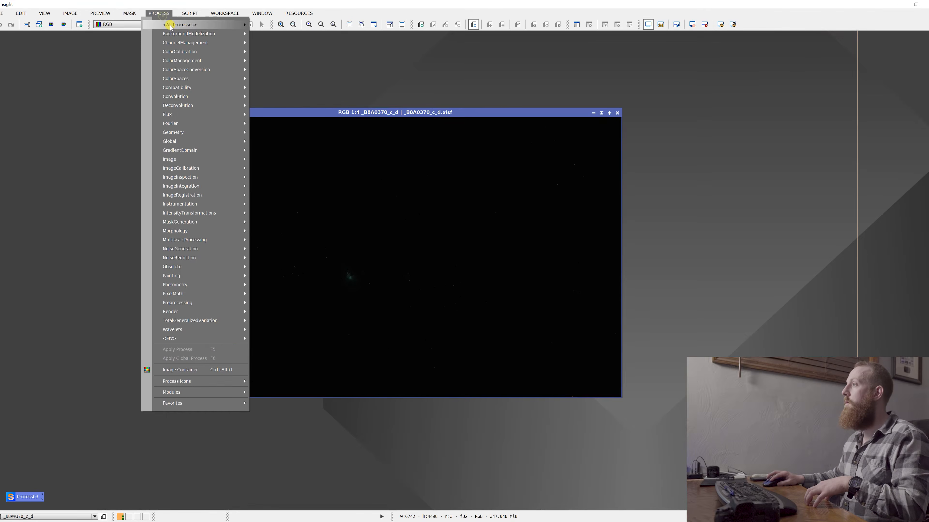
{"action": "mouse_move", "coordinate": [180, 25]}
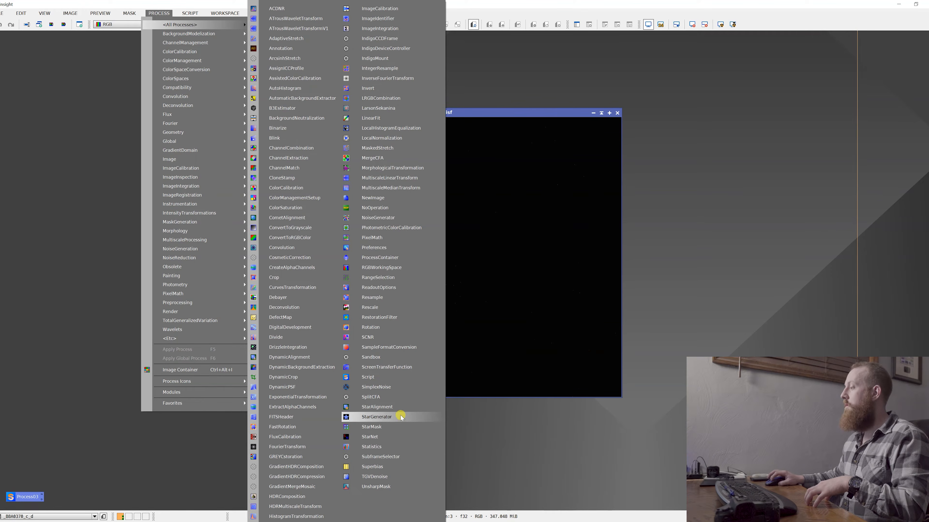
{"action": "left_click", "coordinate": [406, 367]}
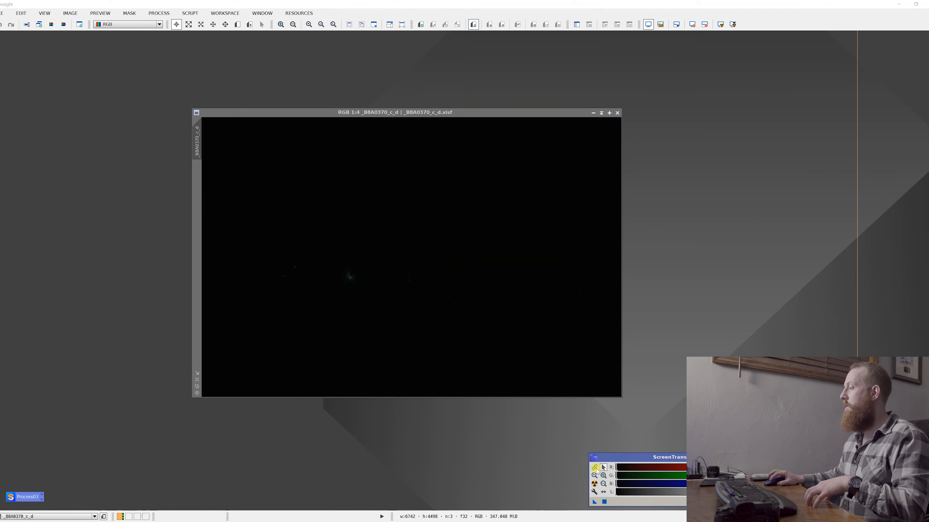
{"action": "left_click_drag", "start_coordinate": [634, 457], "coordinate": [525, 433]}
{"action": "left_click", "coordinate": [485, 459]}
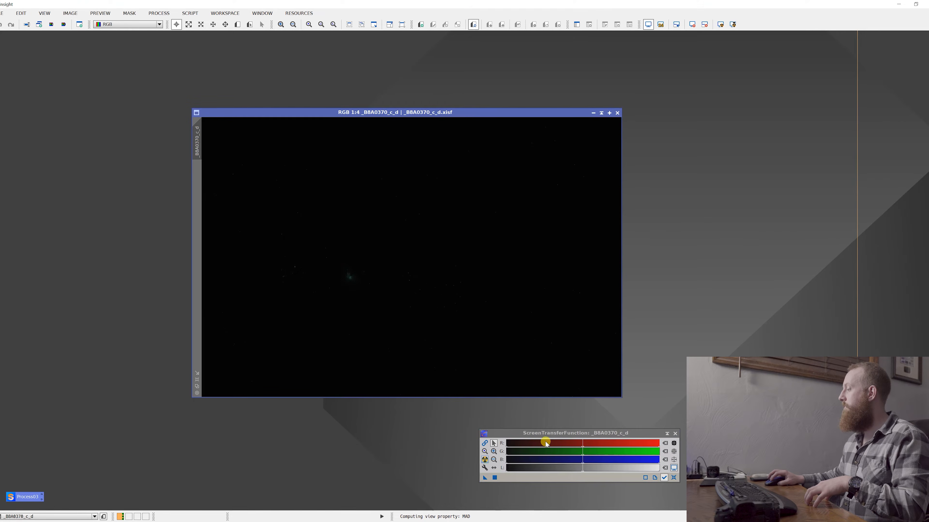
{"action": "left_click_drag", "start_coordinate": [555, 431], "coordinate": [415, 434]}
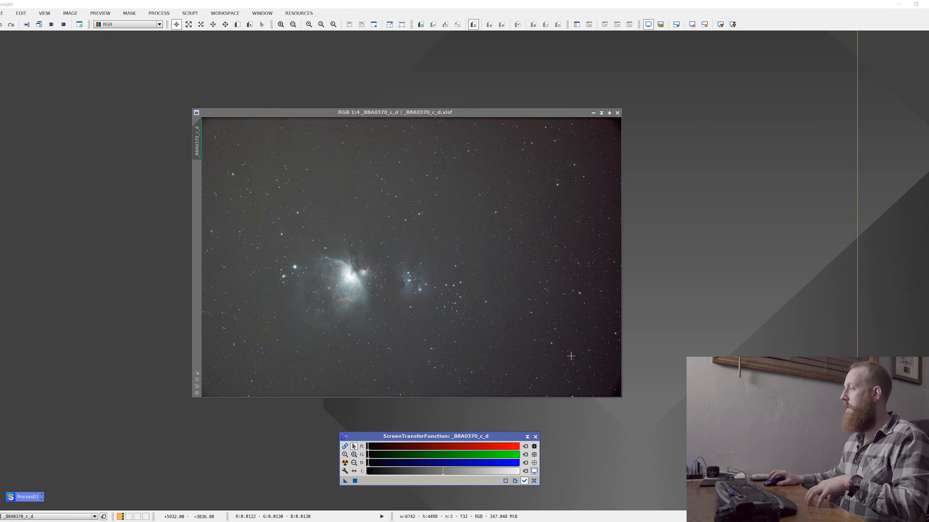
{"action": "left_click", "coordinate": [618, 113]}
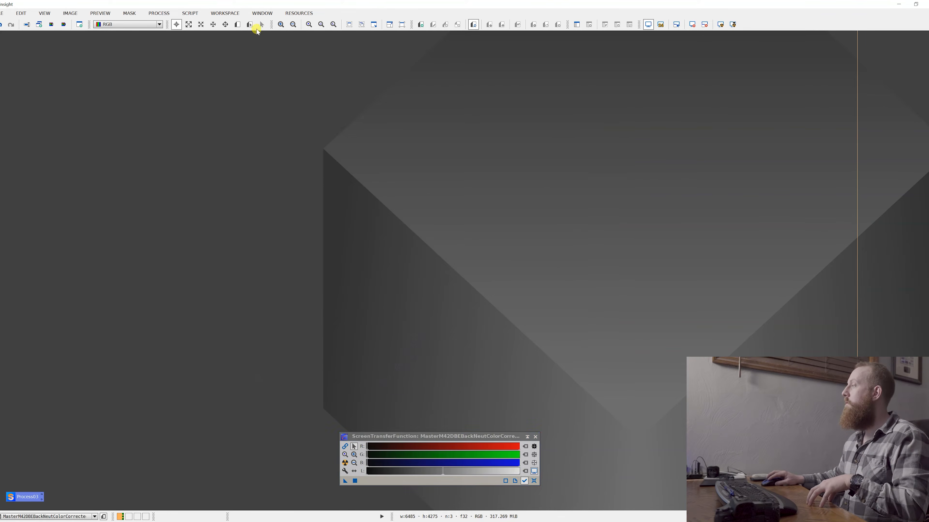
Open the StarAlignment process and clear its existing list of target images.
{"action": "left_click", "coordinate": [165, 15]}
{"action": "mouse_move", "coordinate": [175, 24]}
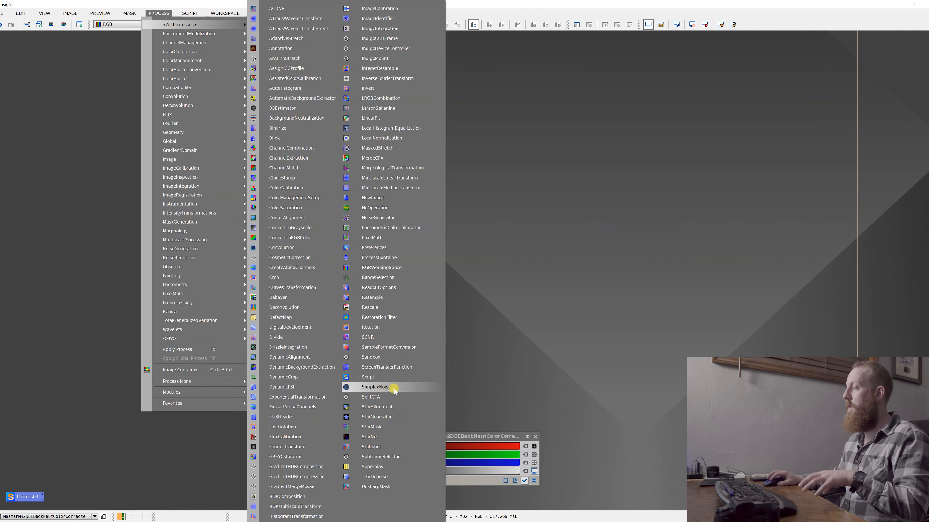
{"action": "left_click", "coordinate": [401, 405]}
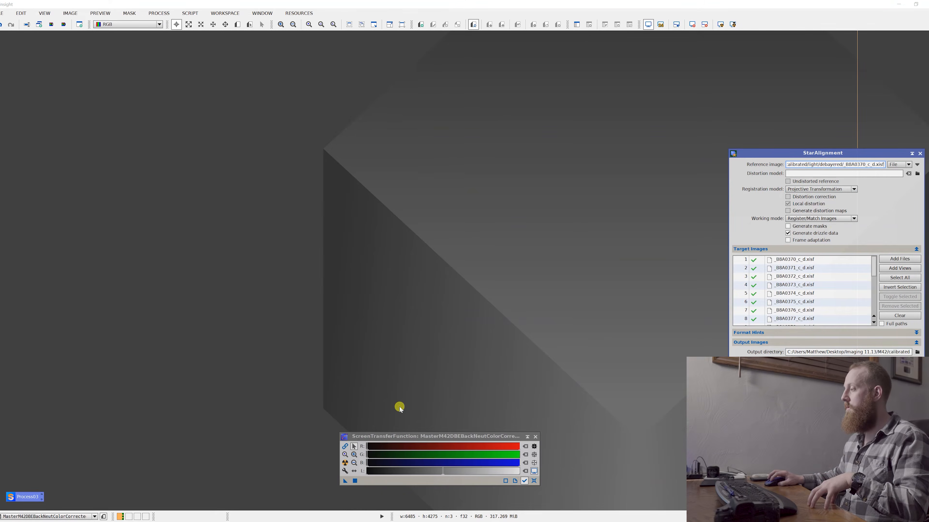
{"action": "left_click_drag", "start_coordinate": [830, 162], "coordinate": [445, 151]}
{"action": "left_click", "coordinate": [515, 306]}
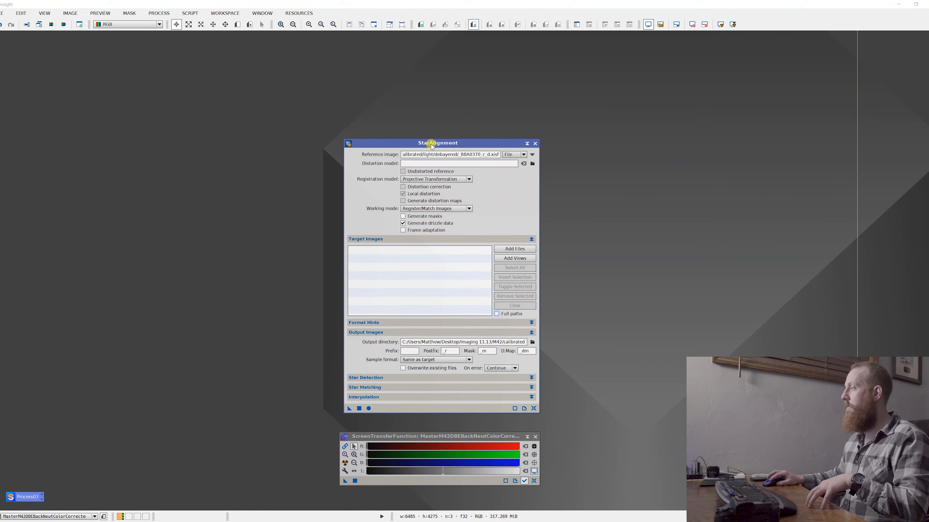
Set the alignment reference image to _B8A0370_c_d from the Tutorial folder's calibrated, light, debayered subfolder.
{"action": "left_click", "coordinate": [533, 155]}
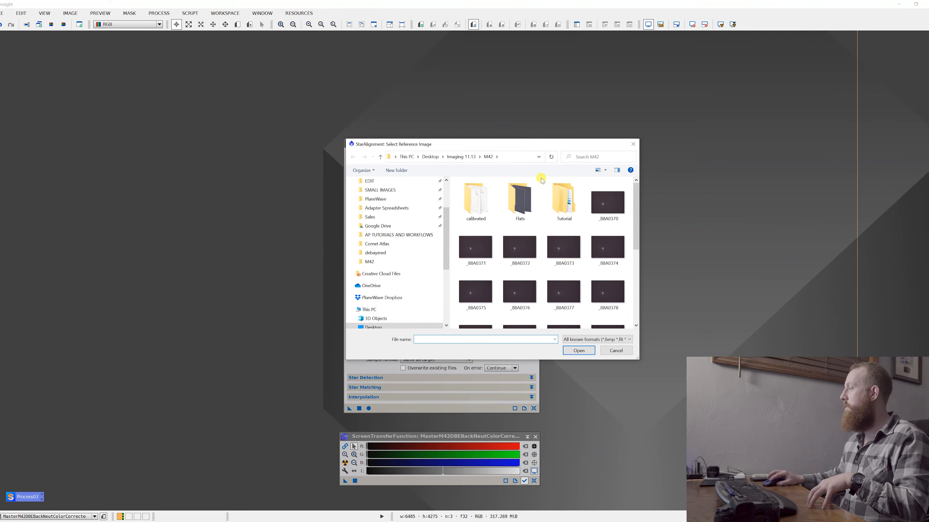
{"action": "double_click", "coordinate": [571, 212]}
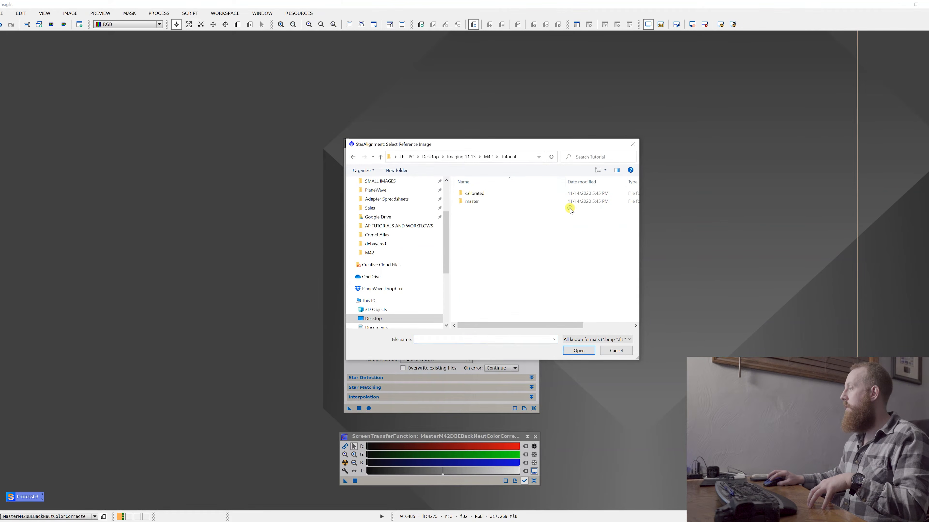
{"action": "double_click", "coordinate": [500, 197]}
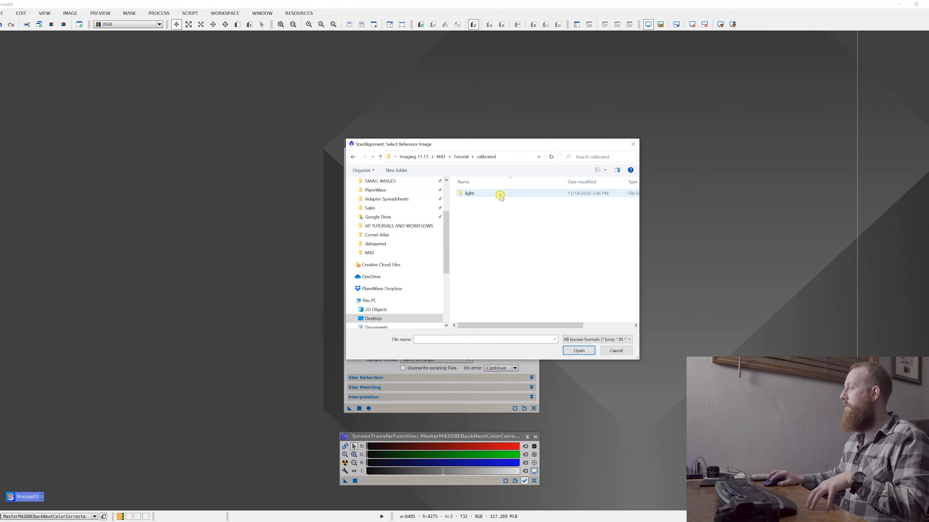
{"action": "double_click", "coordinate": [496, 194]}
{"action": "double_click", "coordinate": [490, 197]}
{"action": "left_click", "coordinate": [488, 194]}
{"action": "left_click", "coordinate": [579, 350]}
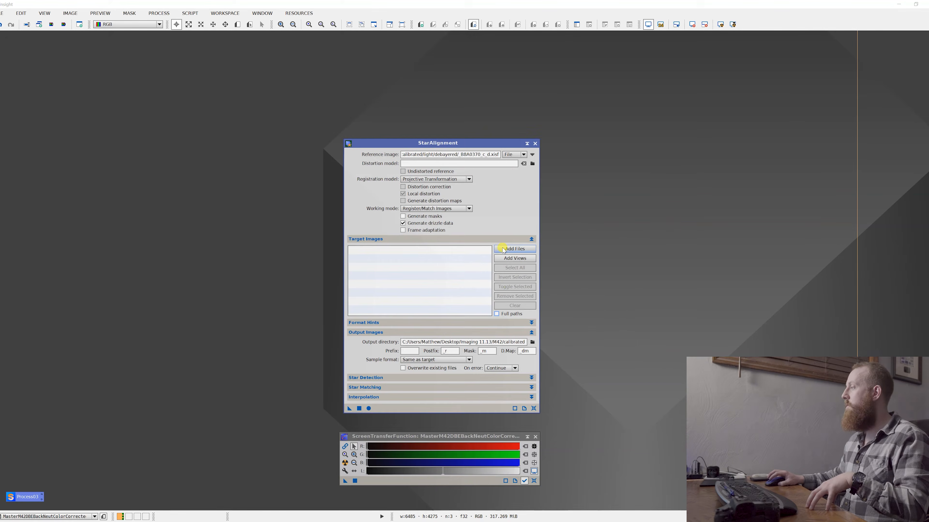
Add all the debayered _c_d frames from the Tutorial folder as StarAlignment target images.
{"action": "left_click", "coordinate": [504, 250]}
{"action": "left_click", "coordinate": [489, 194]}
{"action": "scroll", "coordinate": [506, 237], "scroll_direction": "down", "scroll_amount": 2}
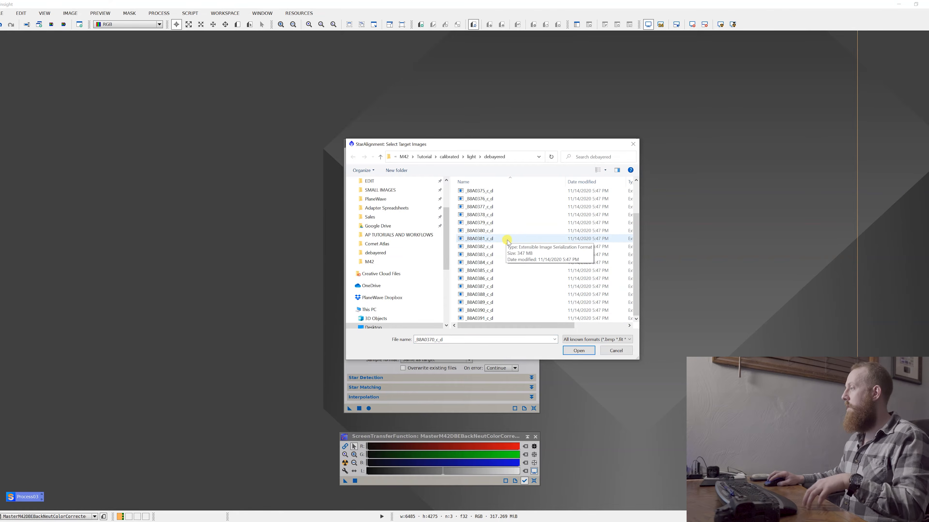
{"action": "key", "text": "ctrl+a"}
{"action": "scroll", "coordinate": [534, 278], "scroll_direction": "up", "scroll_amount": 2}
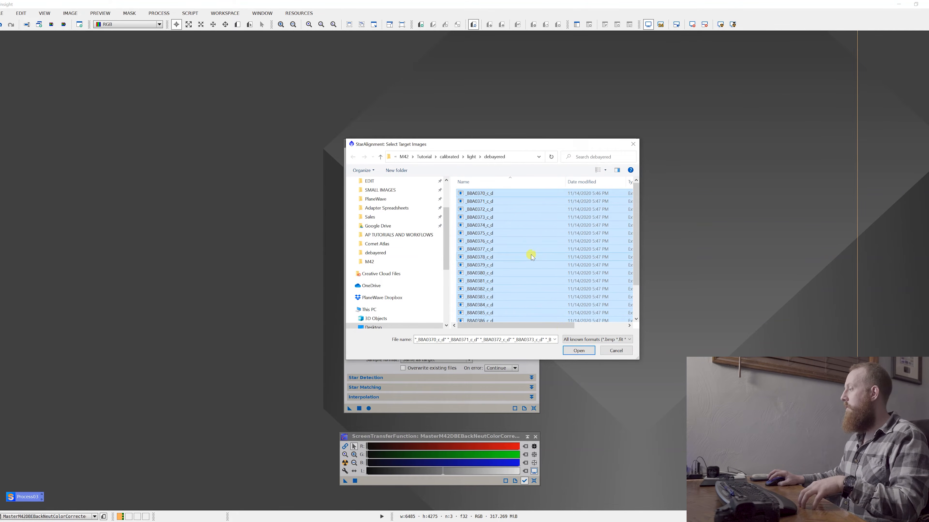
{"action": "left_click", "coordinate": [578, 350]}
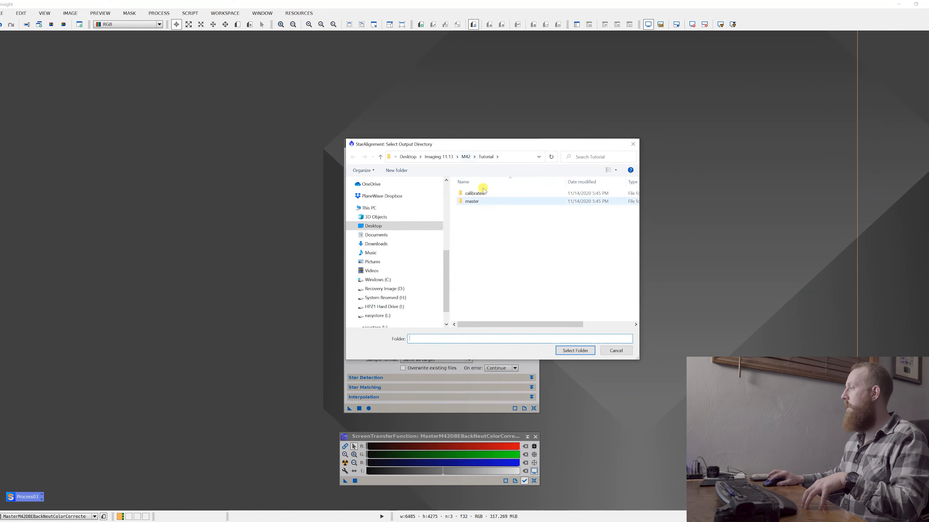
Set the alignment output directory to the Tutorial folder's calibrated, light, debayered subfolder and run StarAlignment globally.
{"action": "left_click", "coordinate": [480, 195]}
{"action": "double_click", "coordinate": [481, 195]}
{"action": "left_click", "coordinate": [487, 193]}
{"action": "double_click", "coordinate": [486, 196]}
{"action": "left_click", "coordinate": [487, 199]}
{"action": "double_click", "coordinate": [486, 199]}
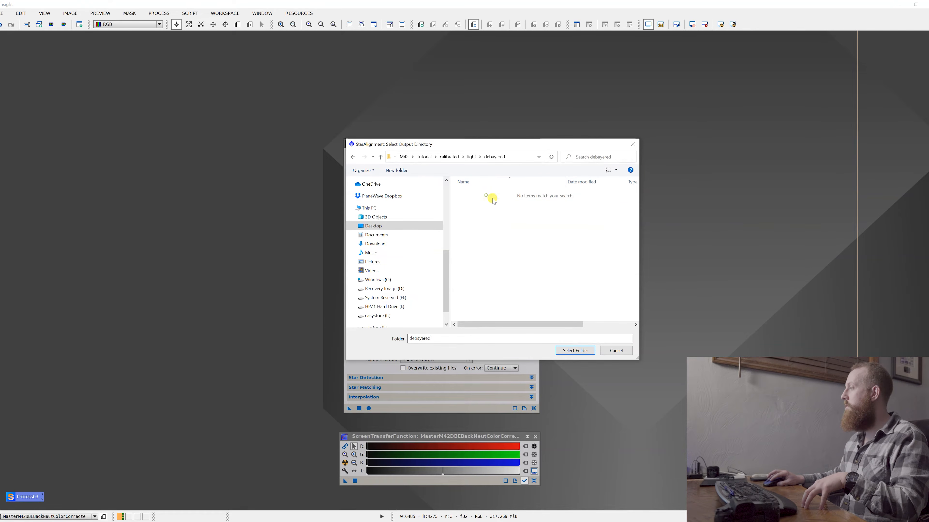
{"action": "left_click", "coordinate": [575, 351]}
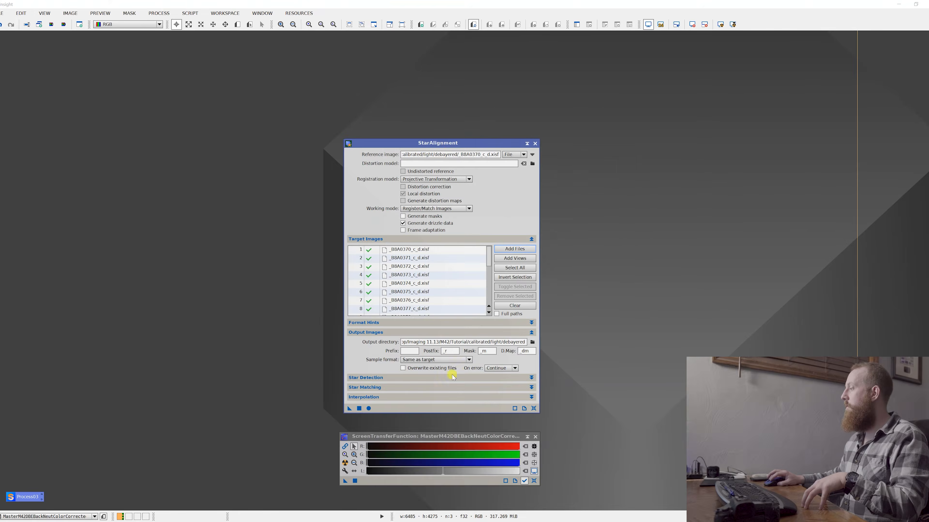
{"action": "left_click", "coordinate": [369, 409]}
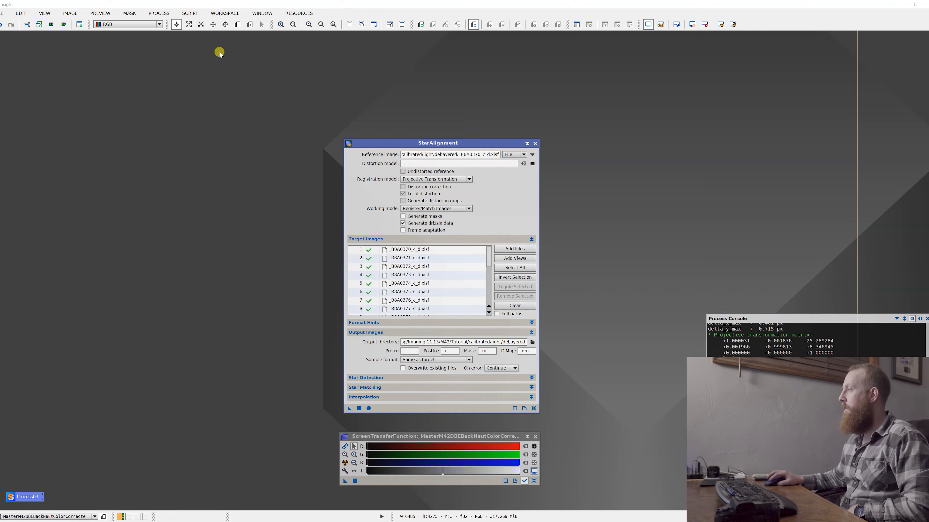
Open the ImageIntegration process and clear its existing list of input images.
{"action": "left_click", "coordinate": [159, 13]}
{"action": "mouse_move", "coordinate": [176, 24]}
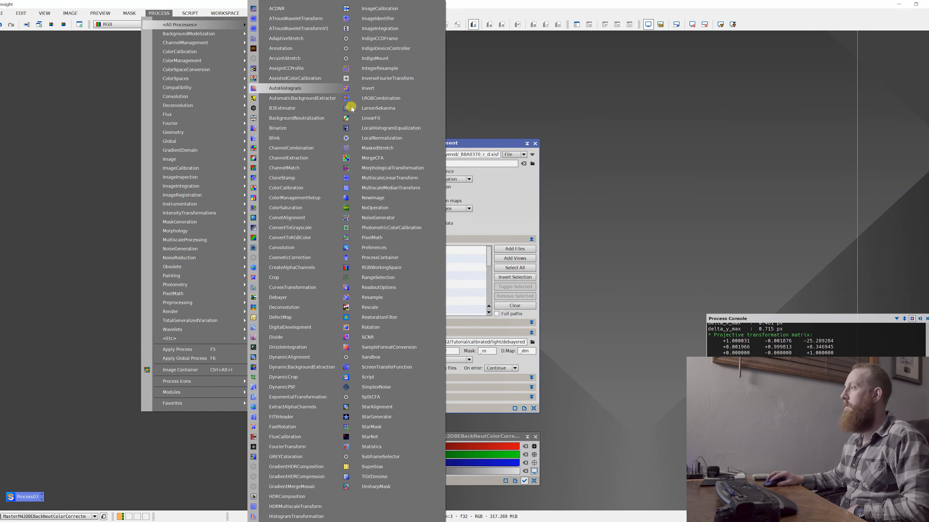
{"action": "left_click", "coordinate": [389, 29]}
{"action": "left_click_drag", "start_coordinate": [790, 41], "coordinate": [598, 60]}
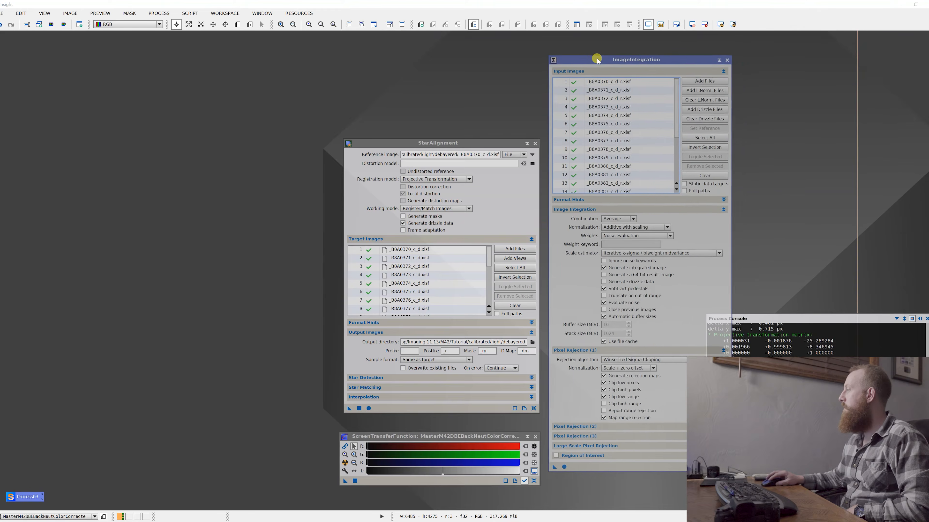
{"action": "left_click", "coordinate": [710, 176]}
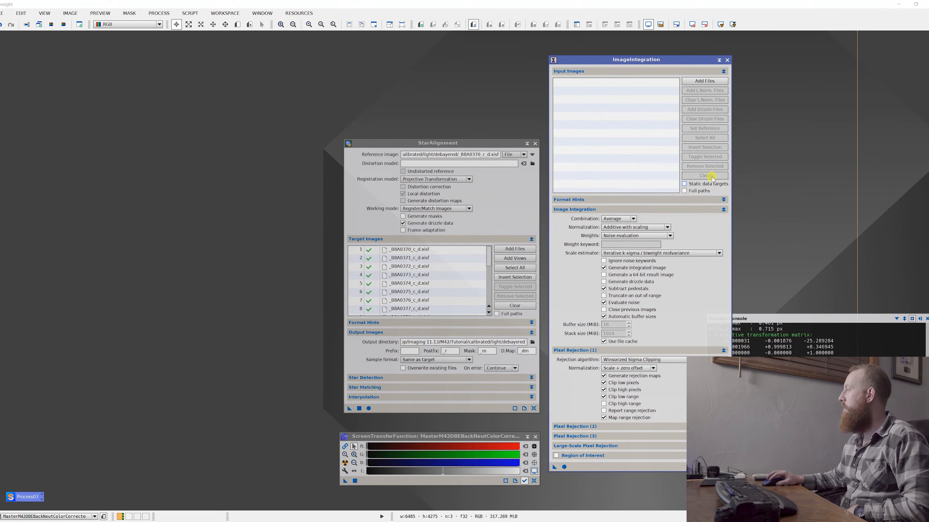
Add all the registered _c_d_r frames from the debayered folder as integration inputs, sorting the files by modification date to group them.
{"action": "left_click", "coordinate": [709, 81]}
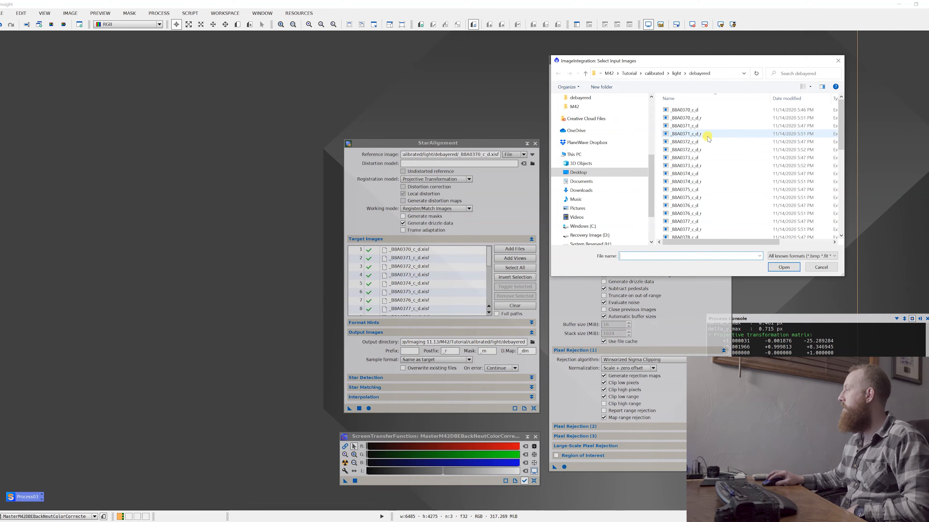
{"action": "left_click", "coordinate": [786, 99]}
{"action": "left_click", "coordinate": [701, 109]}
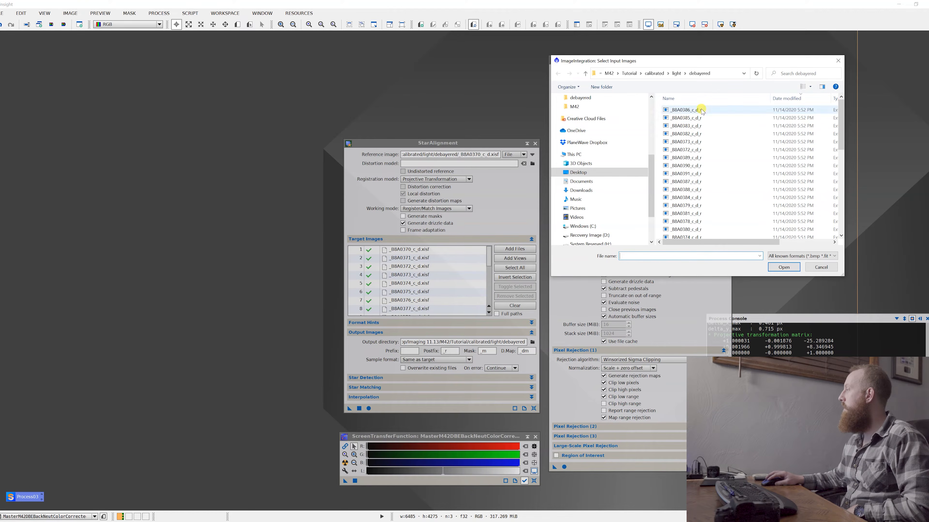
{"action": "scroll", "coordinate": [728, 169], "scroll_direction": "down", "scroll_amount": 5}
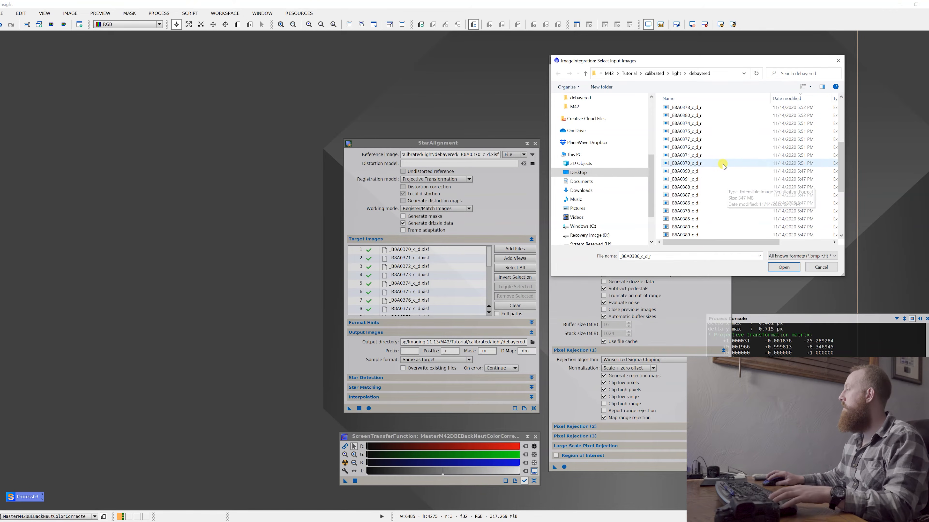
{"action": "left_click", "coordinate": [725, 163], "text": "shift"}
{"action": "scroll", "coordinate": [736, 183], "scroll_direction": "up", "scroll_amount": 5}
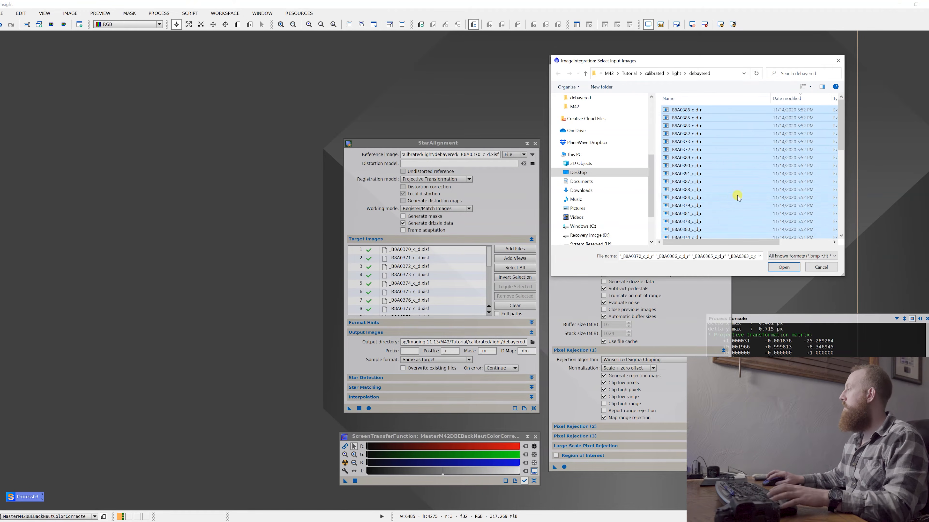
{"action": "left_click", "coordinate": [780, 266]}
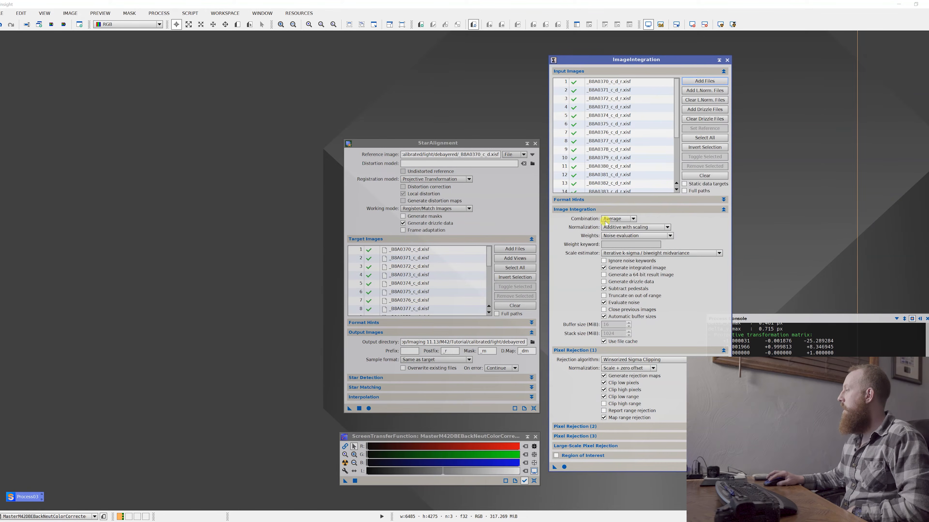
Move the StarAlignment window out of the way and run ImageIntegration on the registered frames.
{"action": "left_click", "coordinate": [578, 210]}
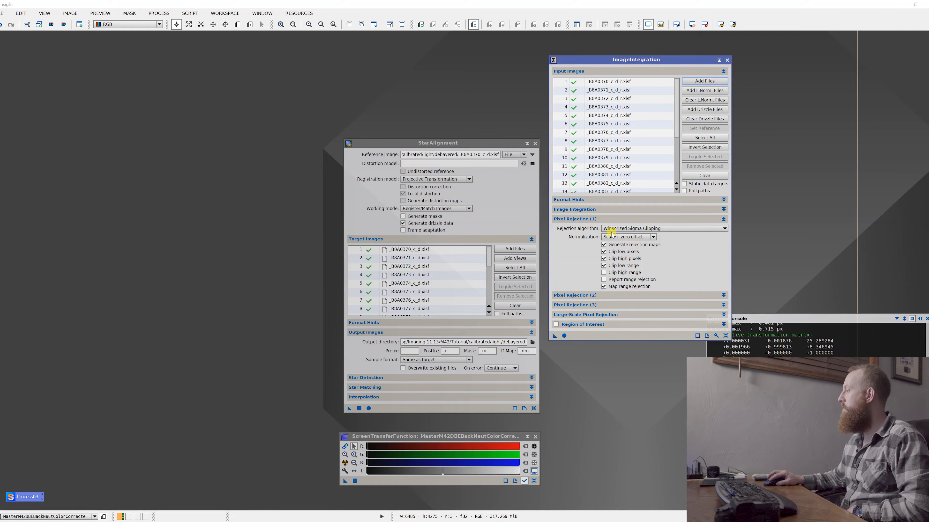
{"action": "mouse_move", "coordinate": [653, 229]}
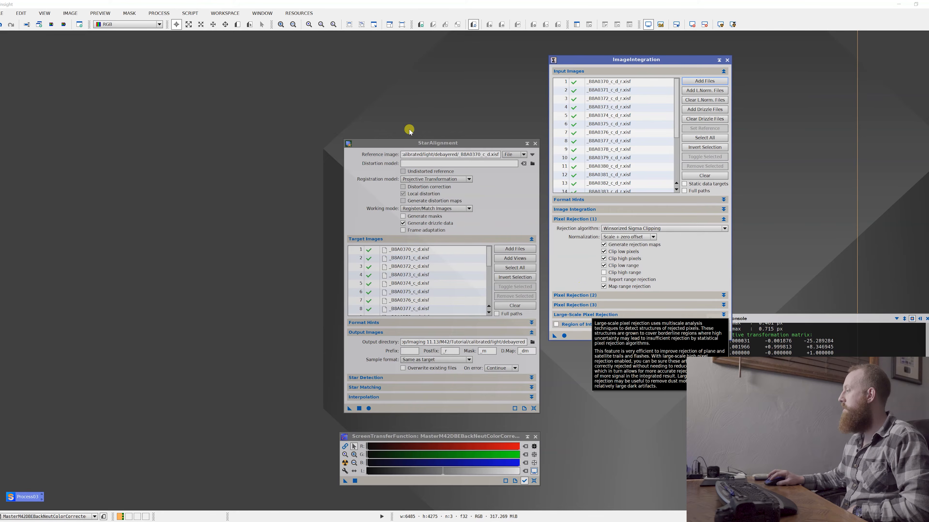
{"action": "left_click_drag", "start_coordinate": [425, 144], "coordinate": [409, 152]}
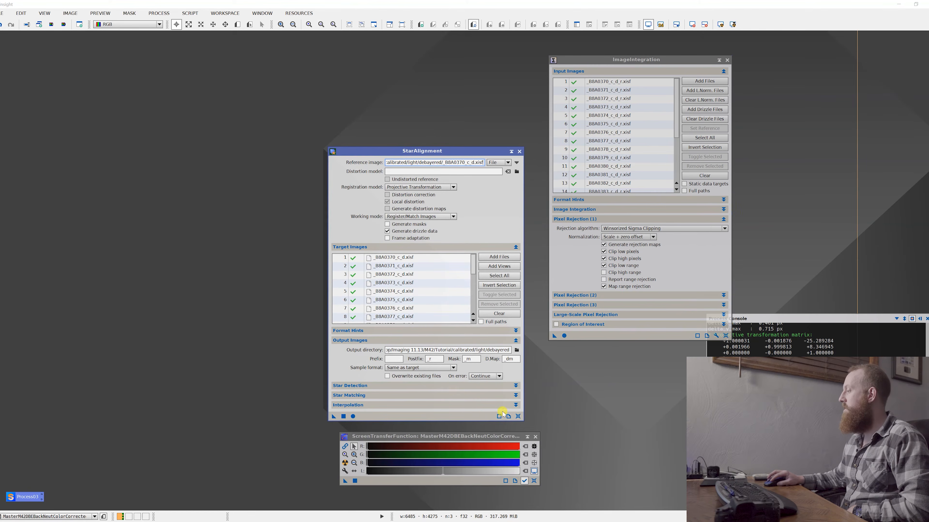
{"action": "left_click_drag", "start_coordinate": [452, 435], "coordinate": [441, 433]}
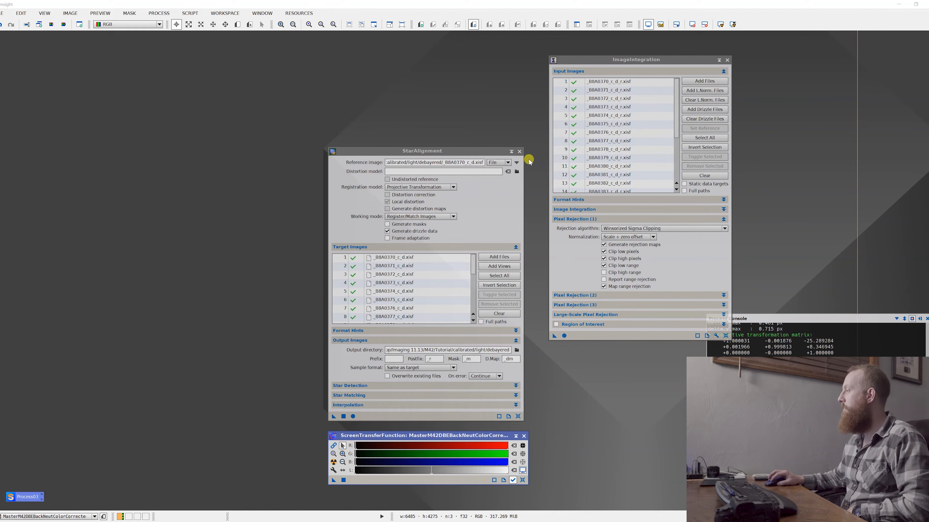
{"action": "left_click", "coordinate": [512, 151]}
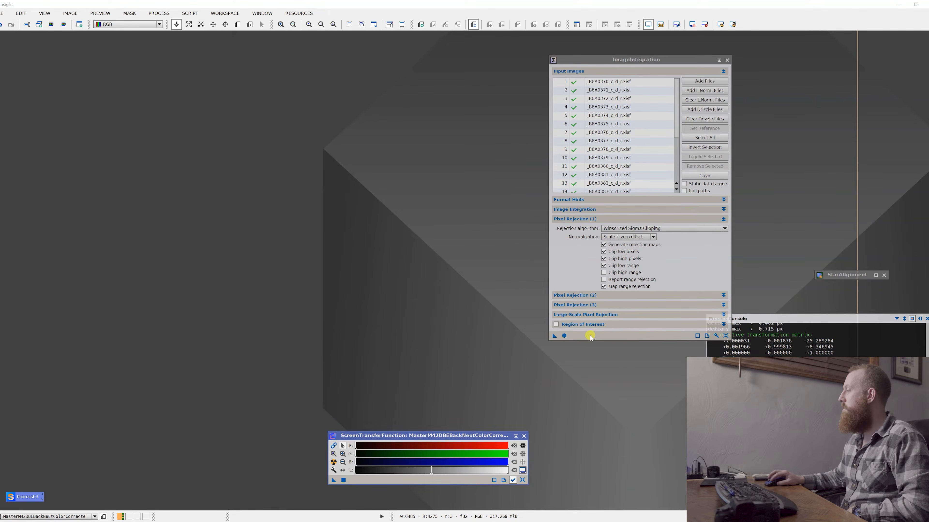
{"action": "left_click", "coordinate": [565, 336]}
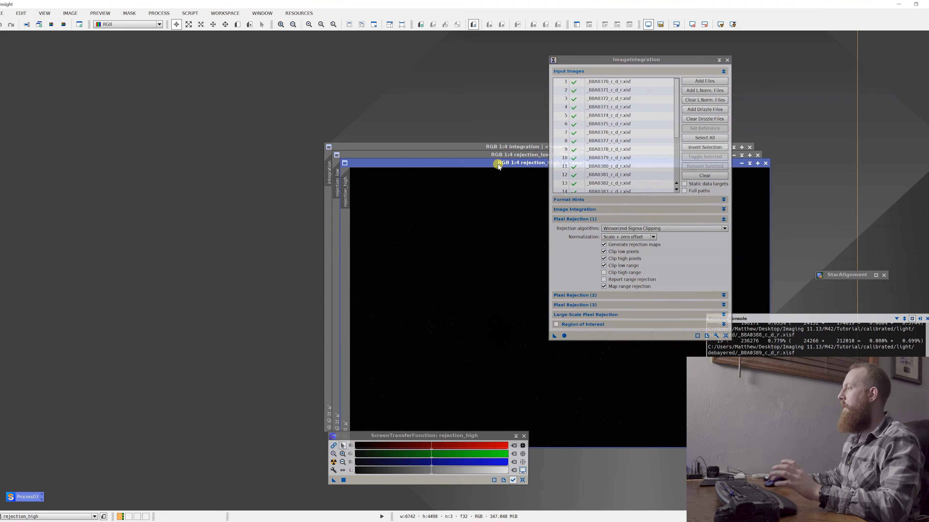
Close the rejection_high and rejection_low maps and preview the integration image with an automatic stretch.
{"action": "left_click_drag", "start_coordinate": [498, 162], "coordinate": [232, 166]}
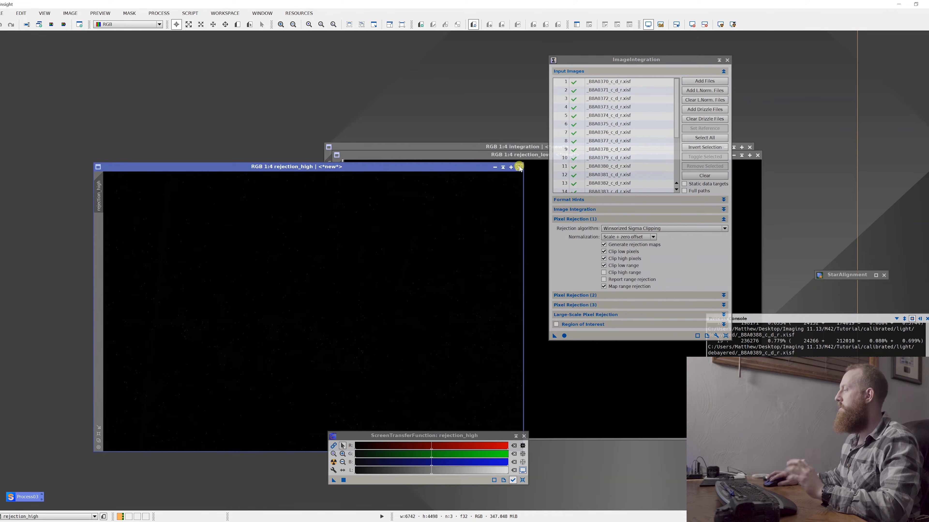
{"action": "left_click", "coordinate": [518, 168]}
{"action": "left_click_drag", "start_coordinate": [524, 154], "coordinate": [269, 171]}
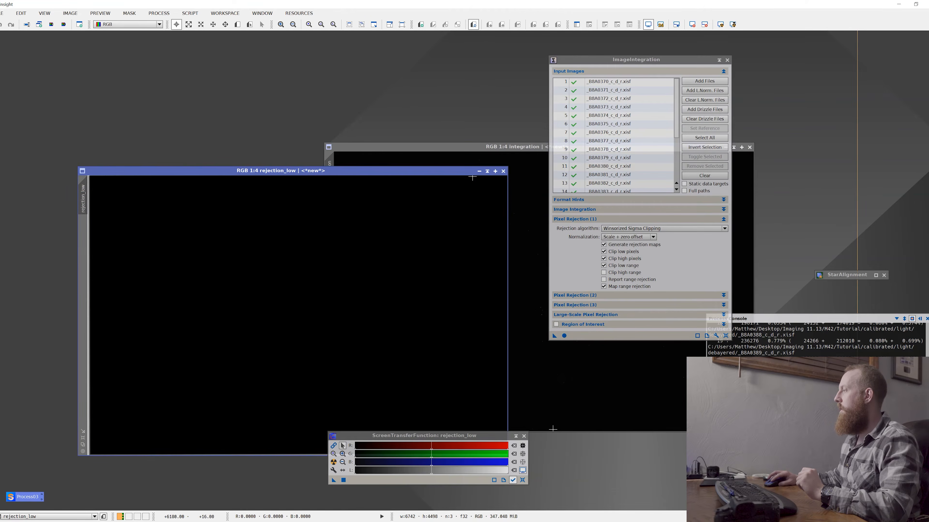
{"action": "left_click", "coordinate": [503, 171]}
{"action": "left_click_drag", "start_coordinate": [514, 147], "coordinate": [306, 108]}
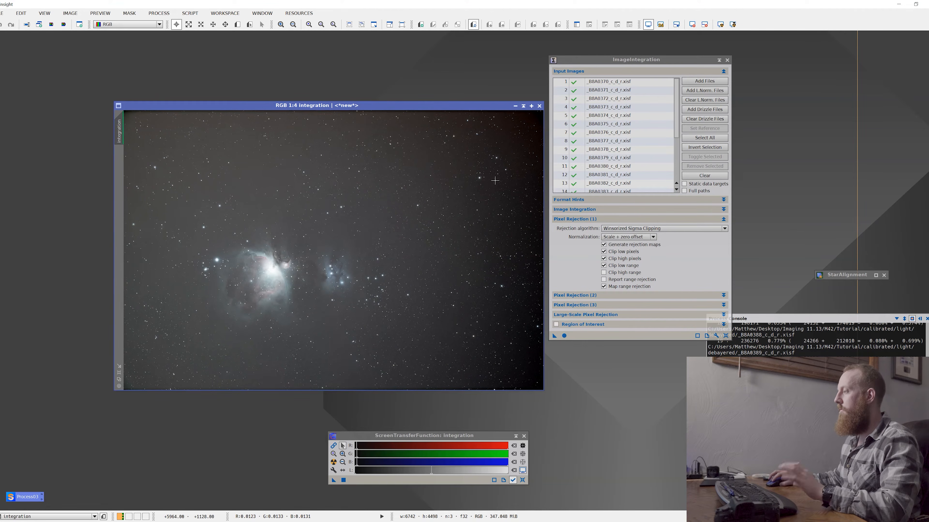
Examine the stars, background noise and nebula detail in the integration image at high magnification.
{"action": "scroll", "coordinate": [308, 314], "scroll_direction": "up", "scroll_amount": 4}
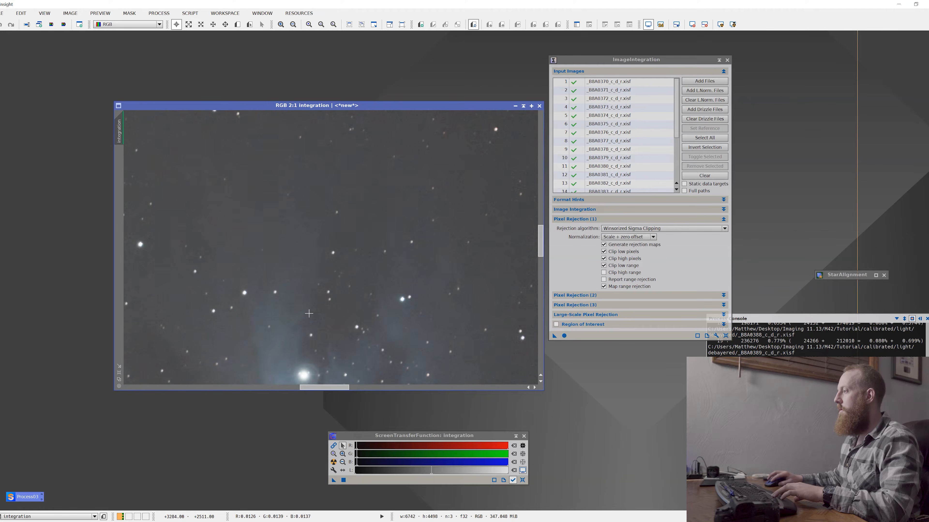
{"action": "left_click_drag", "start_coordinate": [253, 304], "coordinate": [505, 243]}
{"action": "left_click_drag", "start_coordinate": [207, 269], "coordinate": [425, 191]}
{"action": "left_click_drag", "start_coordinate": [251, 197], "coordinate": [404, 287]}
{"action": "left_click_drag", "start_coordinate": [339, 229], "coordinate": [370, 159]}
{"action": "left_click_drag", "start_coordinate": [405, 287], "coordinate": [348, 216]}
{"action": "left_click_drag", "start_coordinate": [230, 254], "coordinate": [416, 244]}
{"action": "scroll", "coordinate": [416, 244], "scroll_direction": "up", "scroll_amount": 2}
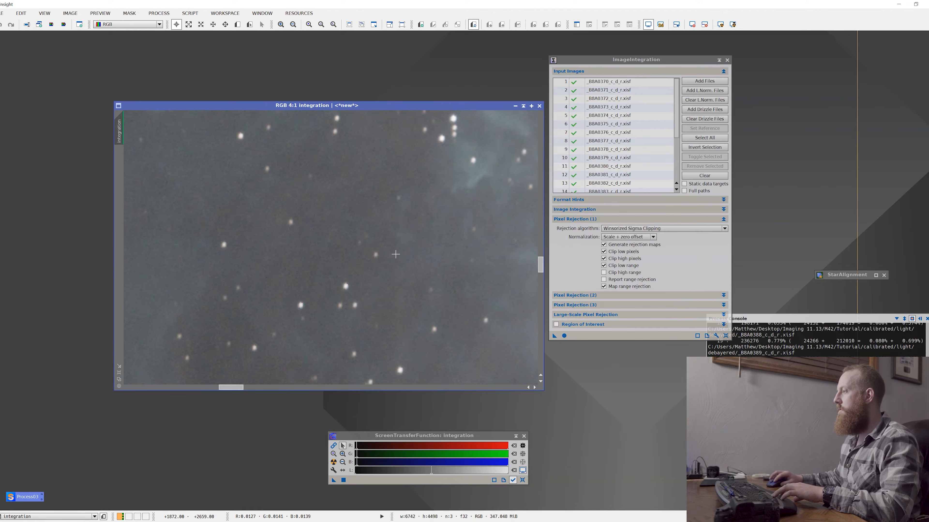
{"action": "left_click_drag", "start_coordinate": [288, 255], "coordinate": [462, 243]}
{"action": "left_click_drag", "start_coordinate": [189, 259], "coordinate": [342, 263]}
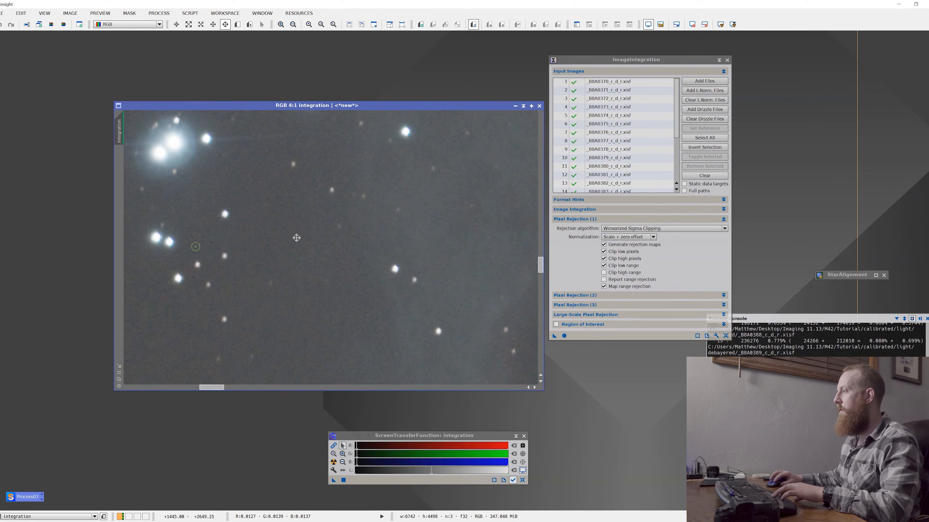
{"action": "left_click_drag", "start_coordinate": [435, 294], "coordinate": [331, 337]}
{"action": "left_click_drag", "start_coordinate": [416, 214], "coordinate": [337, 378]}
{"action": "left_click_drag", "start_coordinate": [346, 215], "coordinate": [445, 267]}
{"action": "left_click_drag", "start_coordinate": [383, 295], "coordinate": [359, 244]}
{"action": "scroll", "coordinate": [359, 244], "scroll_direction": "down", "scroll_amount": 1}
{"action": "left_click_drag", "start_coordinate": [430, 286], "coordinate": [428, 255]}
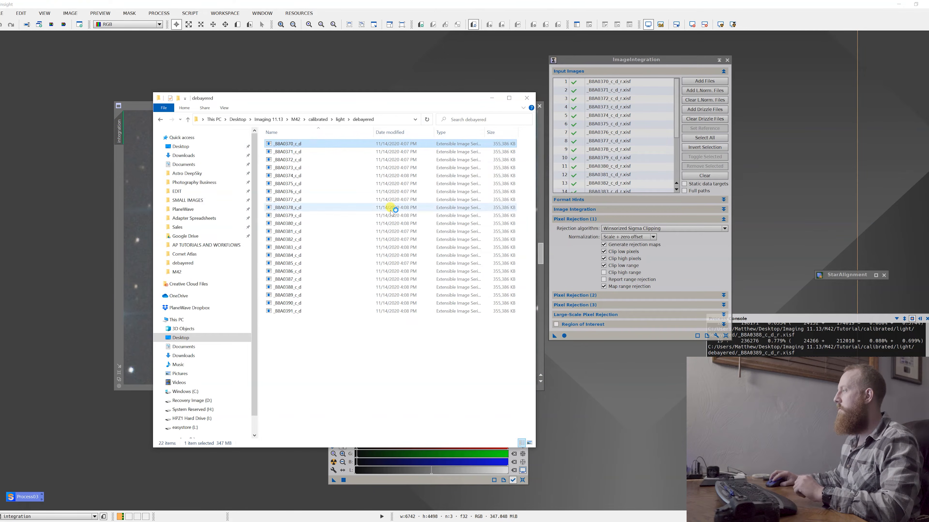
Open the single debayered frame _B8A0370_c_d below the integration image and preview it with an automatic stretch.
{"action": "left_click", "coordinate": [492, 99]}
{"action": "left_click_drag", "start_coordinate": [506, 176], "coordinate": [273, 170]}
{"action": "left_click", "coordinate": [334, 462]}
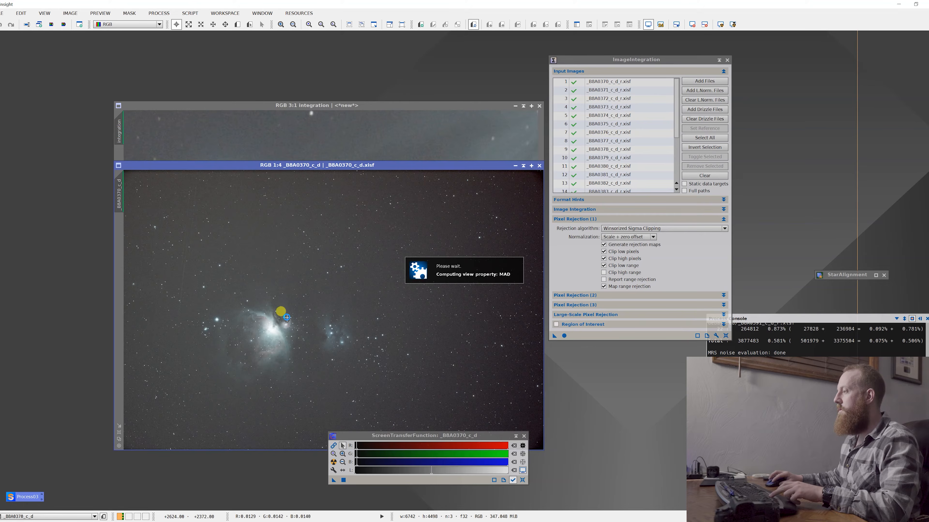
Examine the noise and star shapes in the single frame _B8A0370_c_d at high magnification.
{"action": "scroll", "coordinate": [280, 311], "scroll_direction": "up", "scroll_amount": 6}
{"action": "left_click_drag", "start_coordinate": [207, 331], "coordinate": [508, 241]}
{"action": "left_click_drag", "start_coordinate": [157, 338], "coordinate": [508, 234]}
{"action": "left_click_drag", "start_coordinate": [284, 280], "coordinate": [438, 183]}
{"action": "left_click_drag", "start_coordinate": [170, 307], "coordinate": [463, 291]}
{"action": "left_click_drag", "start_coordinate": [233, 321], "coordinate": [417, 258]}
{"action": "left_click_drag", "start_coordinate": [197, 278], "coordinate": [397, 322]}
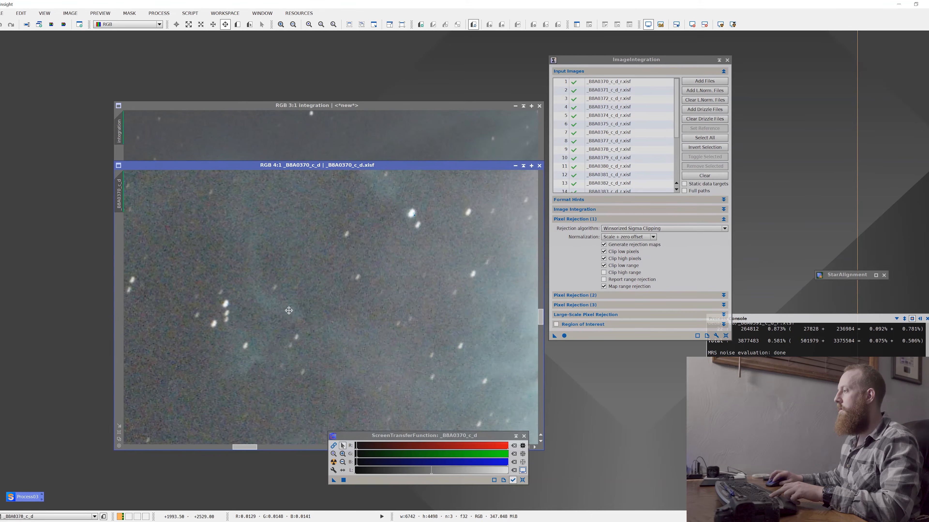
{"action": "left_click_drag", "start_coordinate": [146, 362], "coordinate": [294, 305]}
{"action": "left_click_drag", "start_coordinate": [237, 318], "coordinate": [325, 375]}
{"action": "scroll", "coordinate": [331, 312], "scroll_direction": "down", "scroll_amount": 2}
{"action": "left_click_drag", "start_coordinate": [331, 312], "coordinate": [312, 344]}
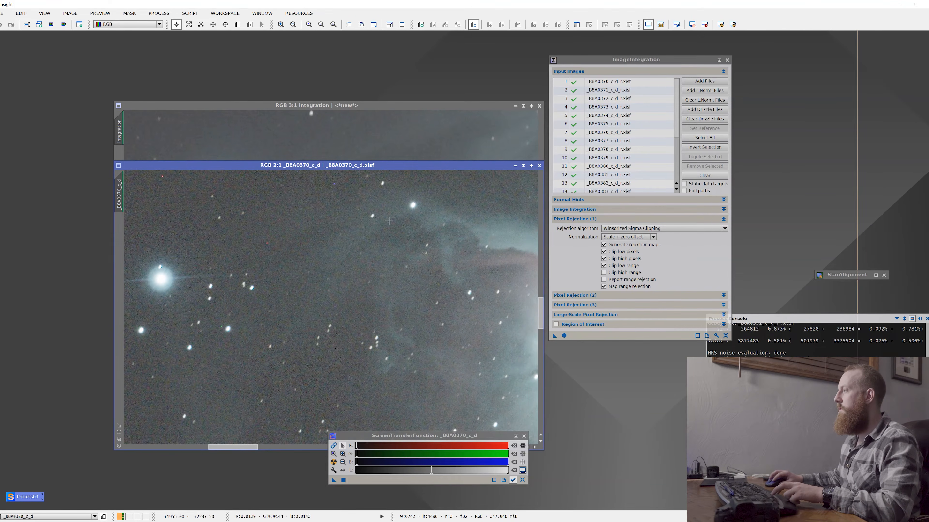
Collapse the ImageIntegration window and arrange the integration image and the single frame _B8A0370_c_d side by side.
{"action": "left_click", "coordinate": [719, 60]}
{"action": "left_click", "coordinate": [342, 165]}
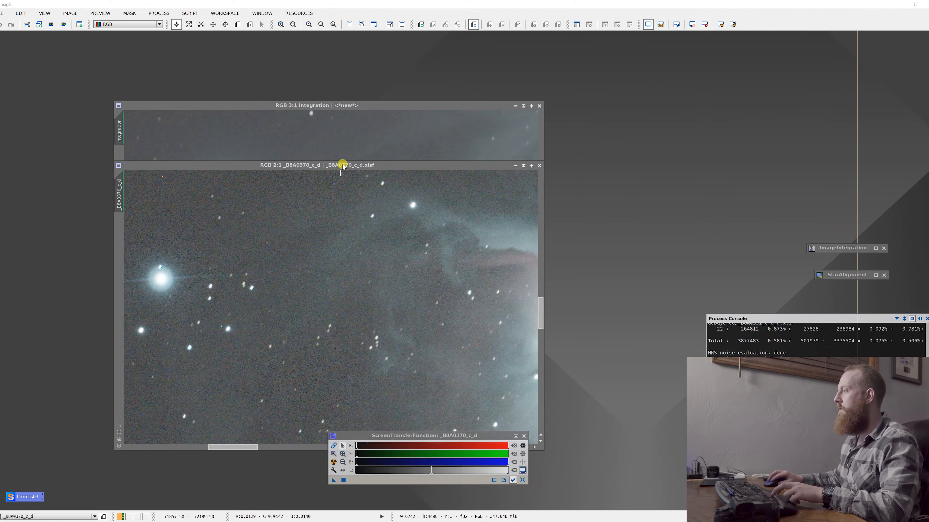
{"action": "left_click_drag", "start_coordinate": [343, 167], "coordinate": [552, 127]}
{"action": "left_click_drag", "start_coordinate": [338, 107], "coordinate": [216, 130]}
{"action": "left_click_drag", "start_coordinate": [459, 126], "coordinate": [585, 121]}
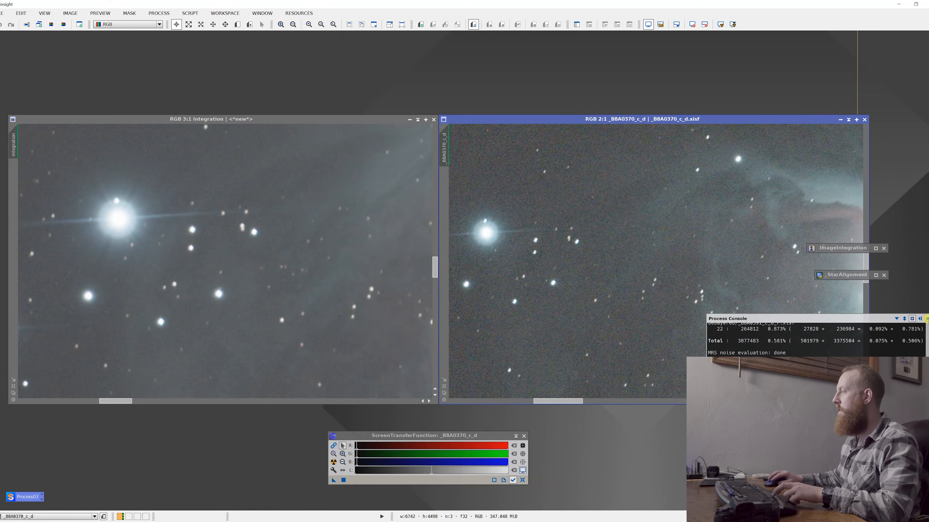
Compare the noise, stars and nebula detail of the integration image with the single frame at 4:1 magnification.
{"action": "scroll", "coordinate": [603, 242], "scroll_direction": "up", "scroll_amount": 2}
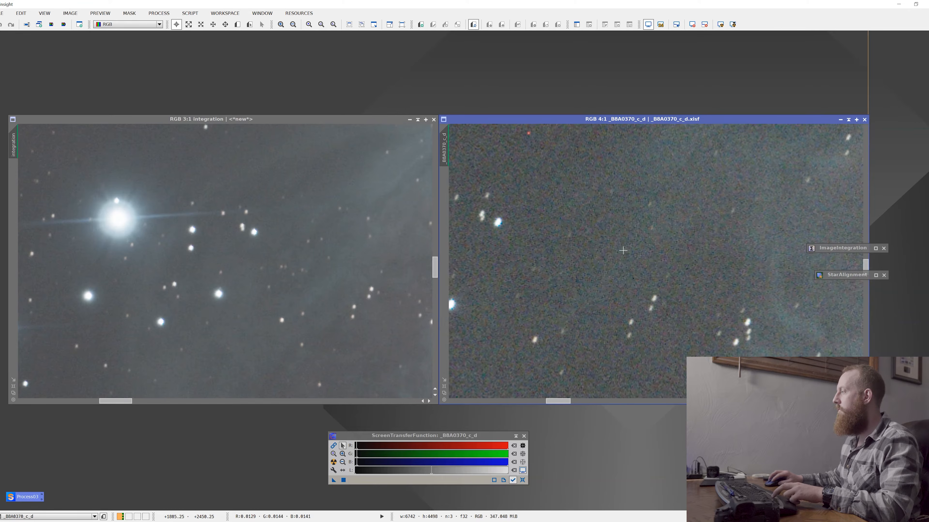
{"action": "left_click_drag", "start_coordinate": [560, 258], "coordinate": [739, 255]}
{"action": "mouse_move", "coordinate": [196, 266]}
{"action": "left_mouse_down"}
{"action": "mouse_move", "coordinate": [178, 233]}
{"action": "mouse_move", "coordinate": [208, 274]}
{"action": "left_mouse_up"}
{"action": "scroll", "coordinate": [187, 237], "scroll_direction": "up", "scroll_amount": 1}
{"action": "key", "text": "space"}
{"action": "key", "text": "space"}
{"action": "left_click_drag", "start_coordinate": [357, 284], "coordinate": [203, 292]}
{"action": "left_click_drag", "start_coordinate": [383, 299], "coordinate": [169, 280]}
{"action": "left_click_drag", "start_coordinate": [259, 278], "coordinate": [167, 251]}
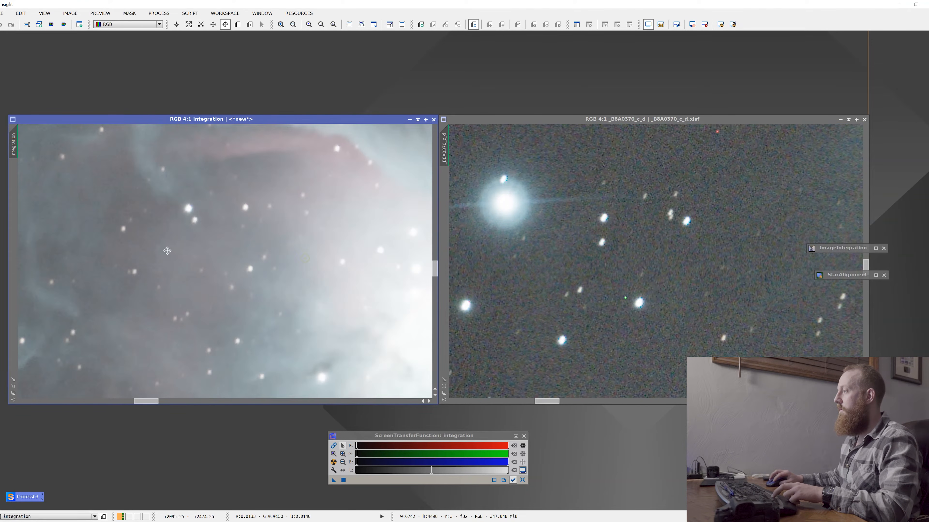
{"action": "left_click_drag", "start_coordinate": [317, 284], "coordinate": [216, 249]}
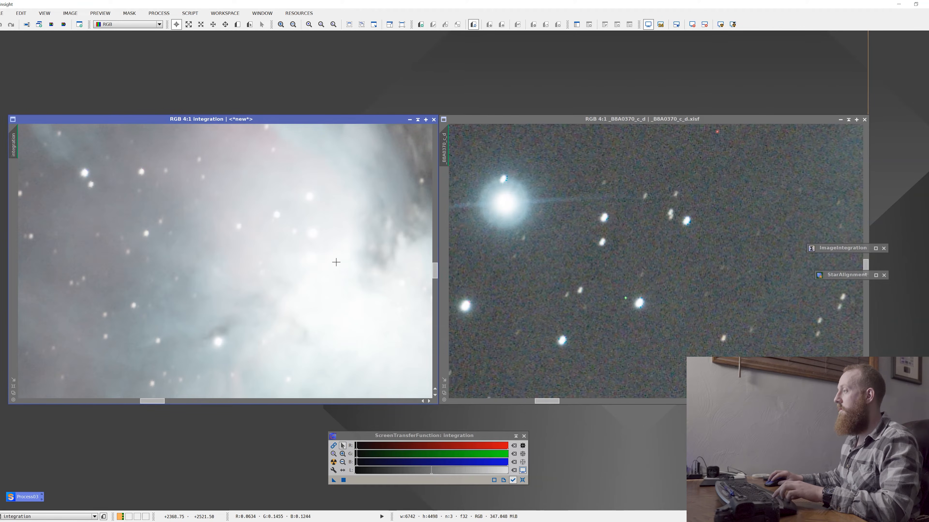
Compare the noise and dust detail around the nebula core and nearby dark sky in the integration image and the single frame.
{"action": "scroll", "coordinate": [336, 261], "scroll_direction": "up", "scroll_amount": 1}
{"action": "key", "text": "space"}
{"action": "left_click_drag", "start_coordinate": [337, 259], "coordinate": [229, 306]}
{"action": "left_click_drag", "start_coordinate": [720, 266], "coordinate": [474, 253]}
{"action": "left_click_drag", "start_coordinate": [761, 249], "coordinate": [576, 283]}
{"action": "left_click_drag", "start_coordinate": [746, 283], "coordinate": [564, 311]}
{"action": "left_click_drag", "start_coordinate": [763, 303], "coordinate": [589, 291]}
{"action": "left_click_drag", "start_coordinate": [698, 270], "coordinate": [664, 292]}
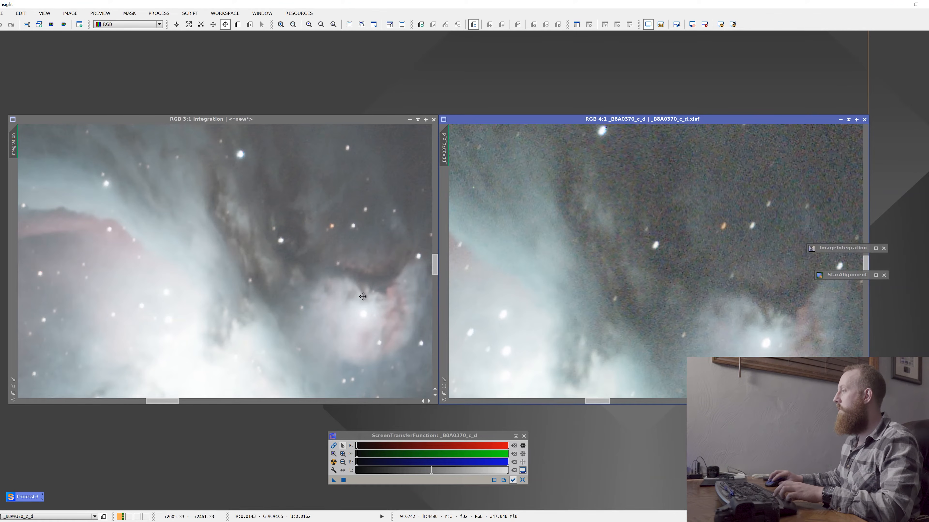
{"action": "left_click_drag", "start_coordinate": [395, 217], "coordinate": [313, 276]}
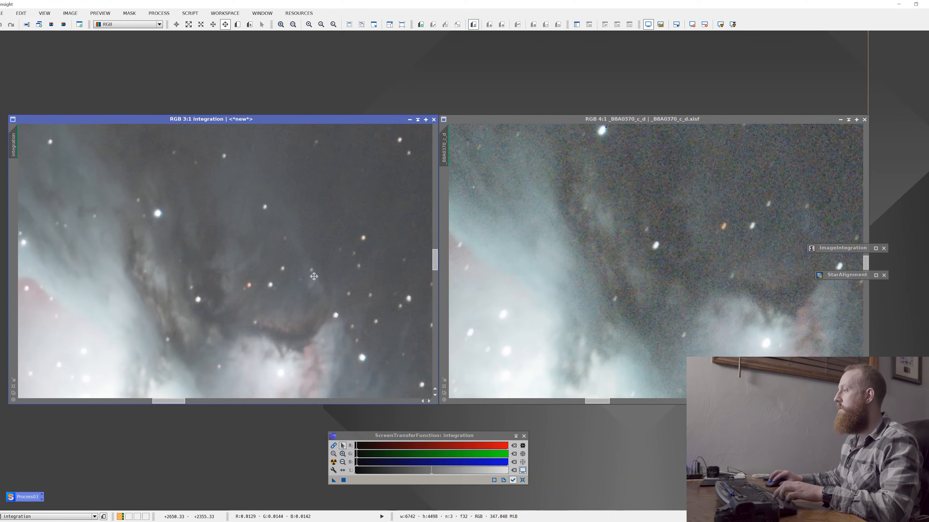
{"action": "left_click_drag", "start_coordinate": [369, 210], "coordinate": [267, 253]}
{"action": "key", "text": "alt+r"}
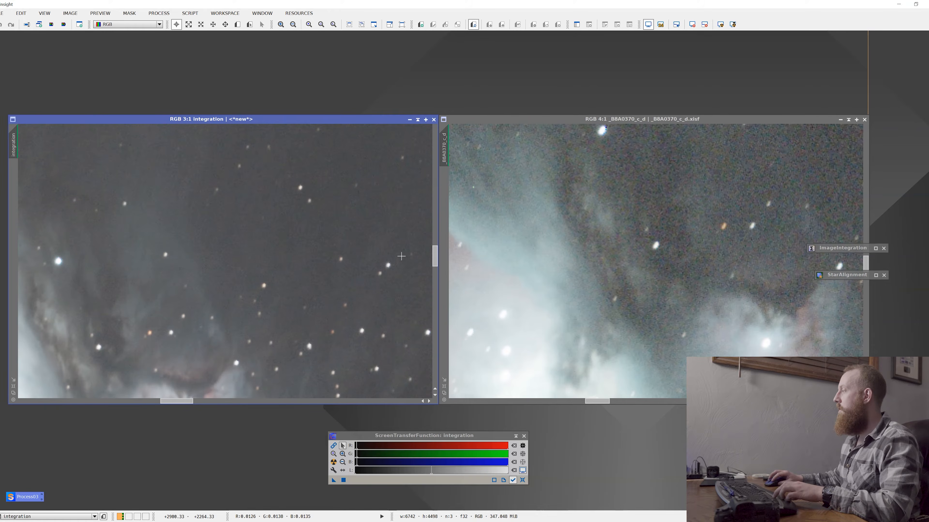
{"action": "left_click_drag", "start_coordinate": [665, 215], "coordinate": [485, 328]}
{"action": "left_click_drag", "start_coordinate": [681, 244], "coordinate": [662, 257]}
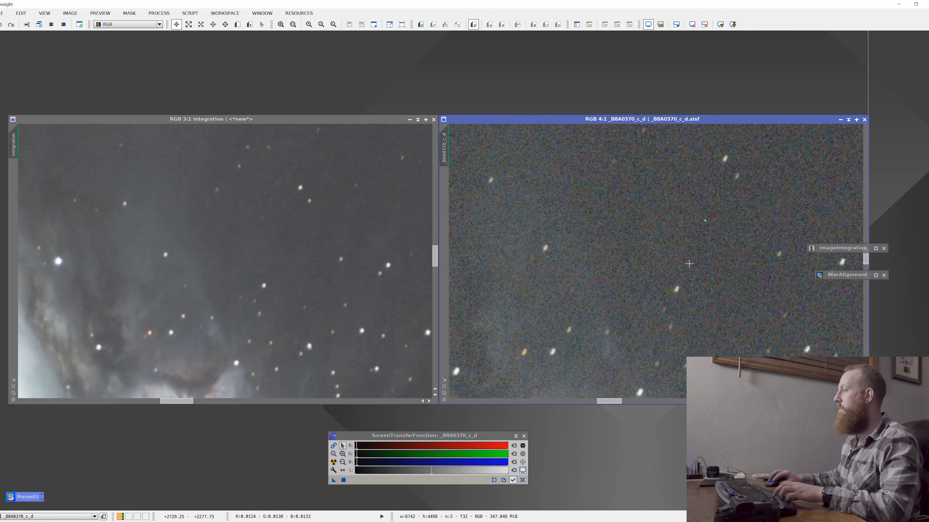
{"action": "left_click_drag", "start_coordinate": [340, 305], "coordinate": [267, 251]}
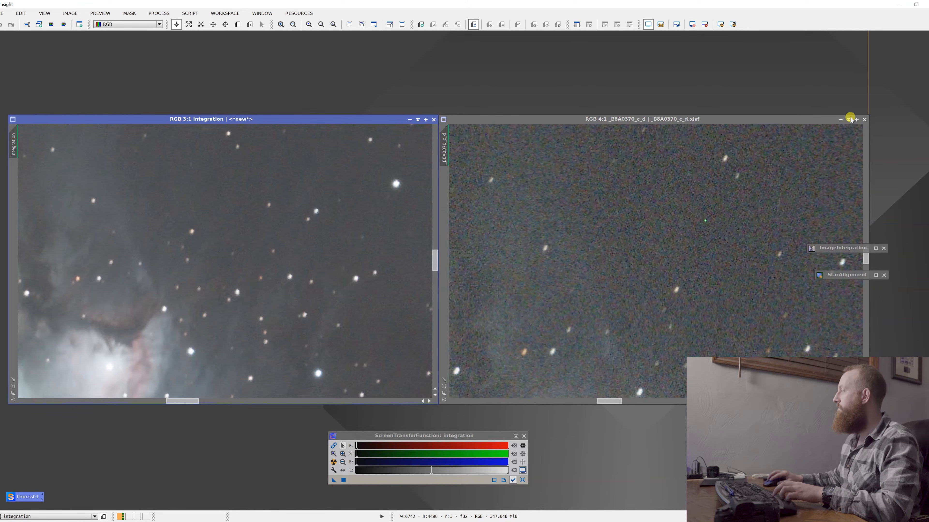
Close the single frame _B8A0370_c_d, maximize the integration image, and move ScreenTransferFunction clear of the picture.
{"action": "left_click", "coordinate": [864, 120]}
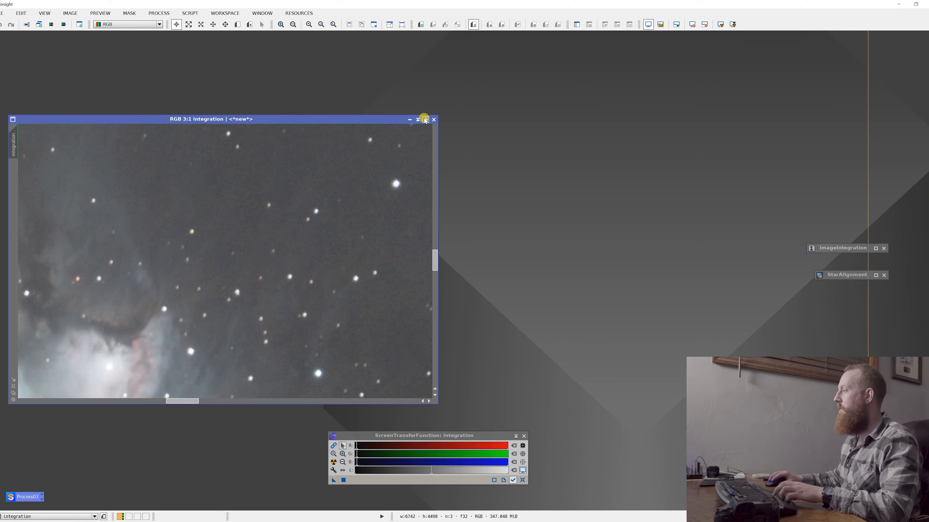
{"action": "left_click", "coordinate": [426, 119]}
{"action": "scroll", "coordinate": [490, 240], "scroll_direction": "up", "scroll_amount": 2}
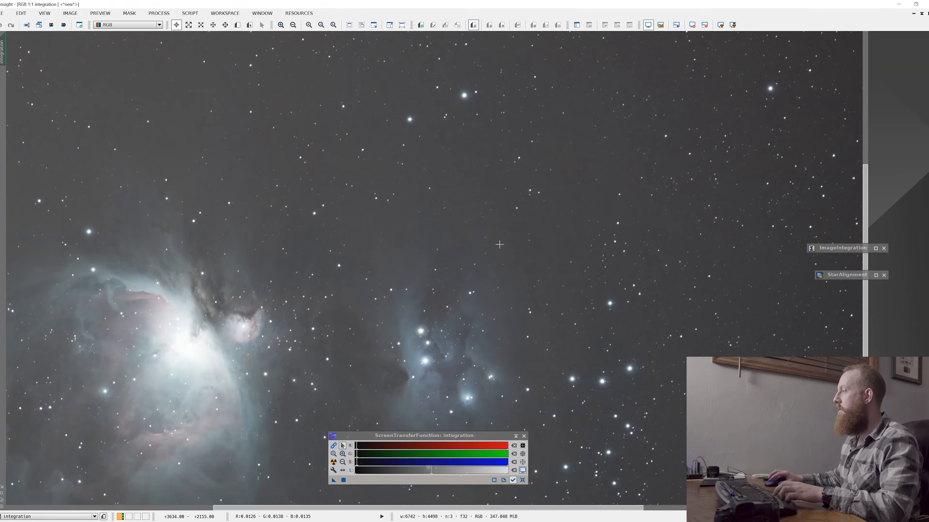
{"action": "scroll", "coordinate": [498, 241], "scroll_direction": "down", "scroll_amount": 2}
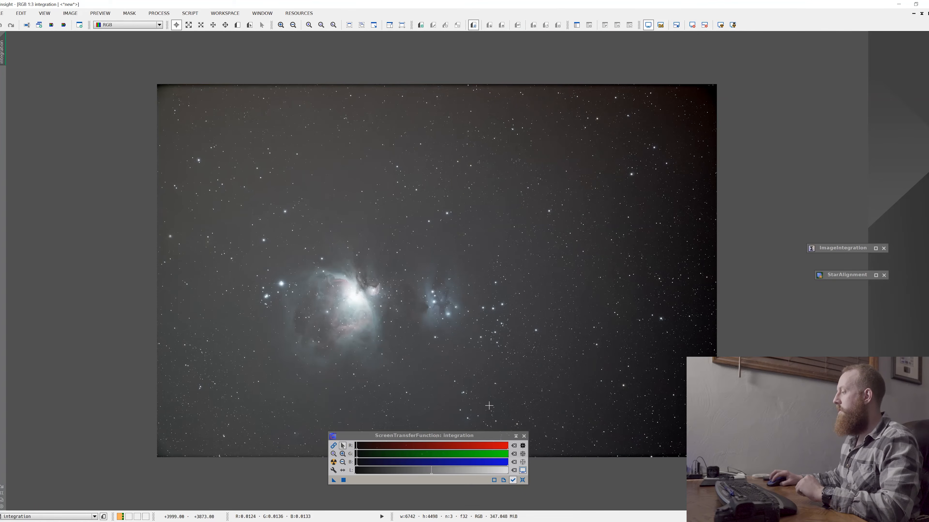
{"action": "left_click_drag", "start_coordinate": [494, 438], "coordinate": [497, 467]}
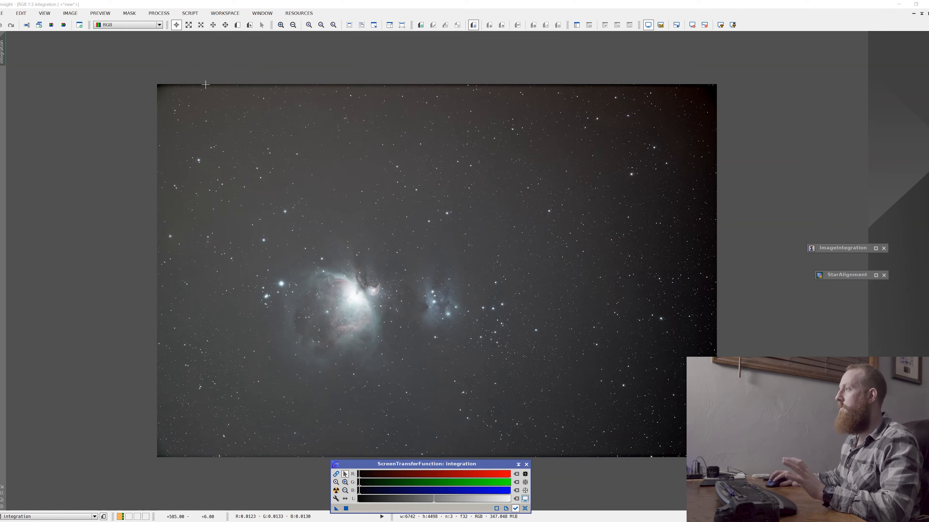
Crop the dark stacking edges off the integration image with DynamicCrop to about 6492 × 4302 pixels, and close the tool and console.
{"action": "left_click", "coordinate": [163, 14]}
{"action": "mouse_move", "coordinate": [190, 24]}
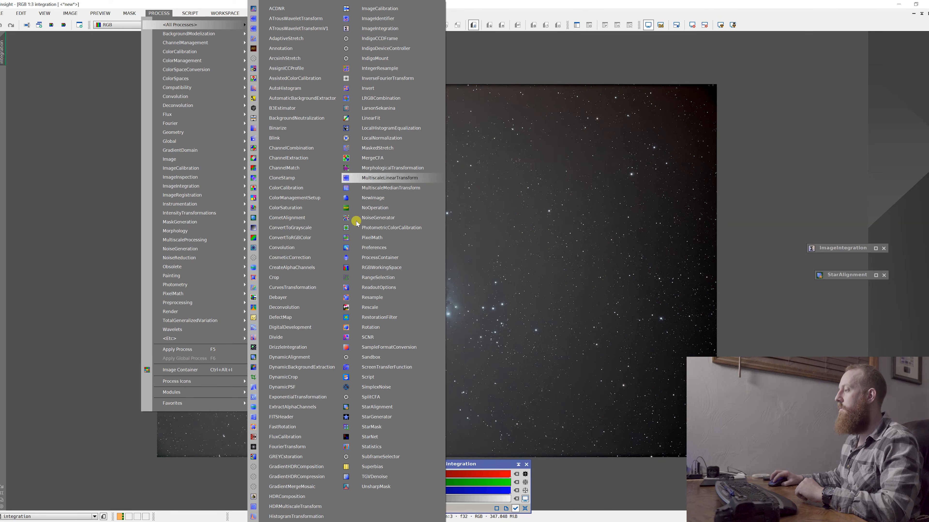
{"action": "left_click", "coordinate": [297, 377]}
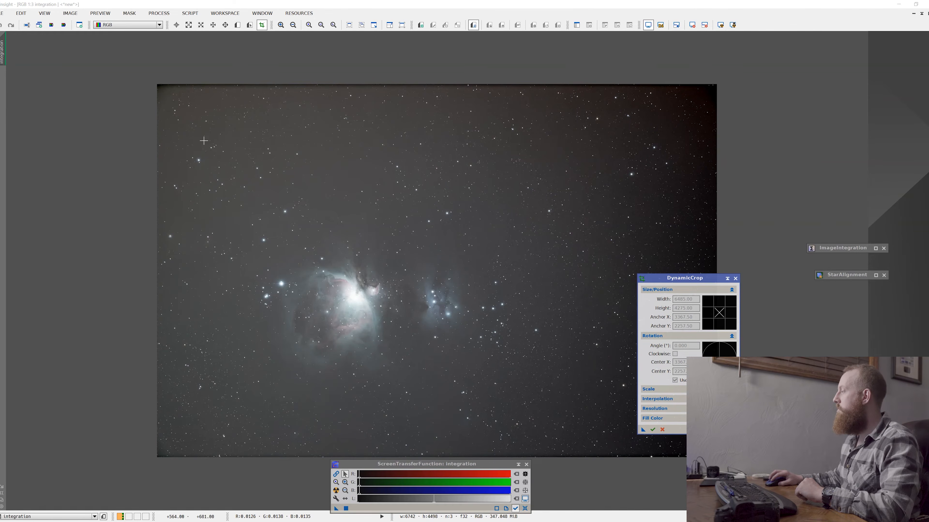
{"action": "left_click_drag", "start_coordinate": [698, 282], "coordinate": [785, 292]}
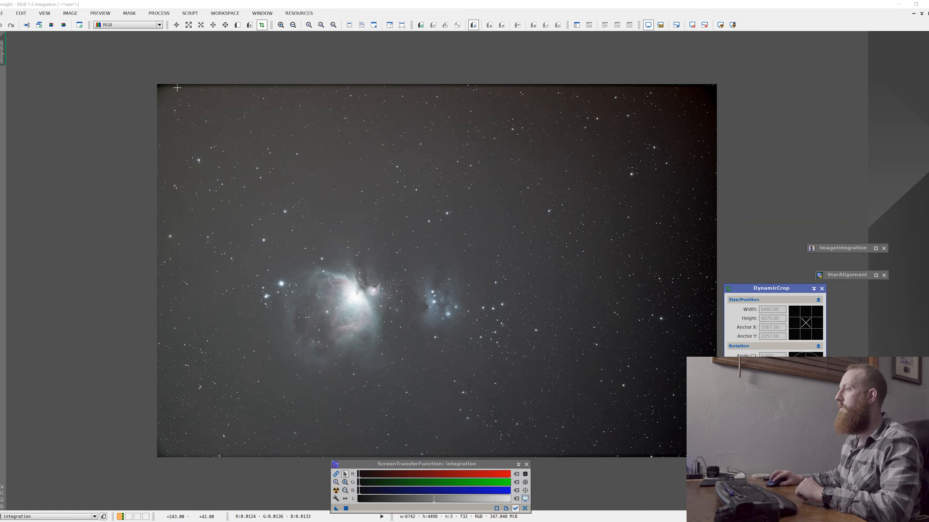
{"action": "left_click_drag", "start_coordinate": [168, 93], "coordinate": [709, 451]}
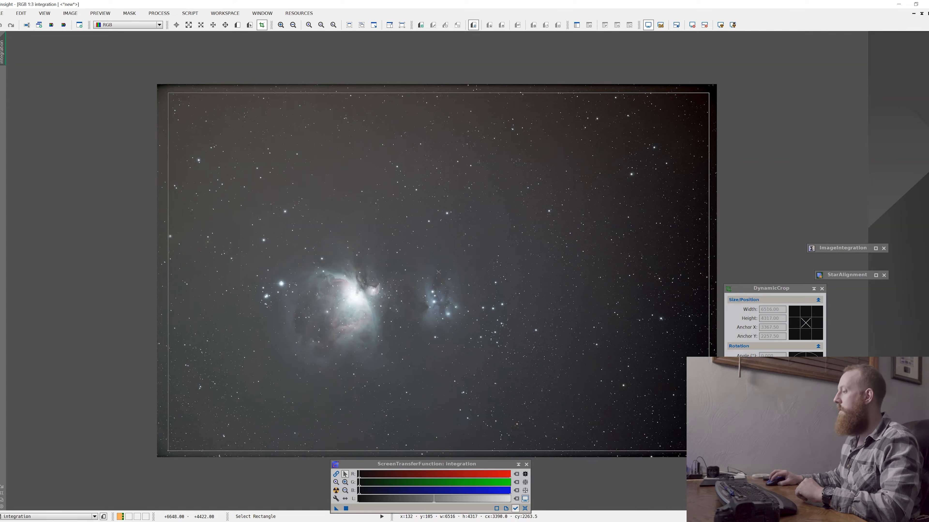
{"action": "mouse_move", "coordinate": [708, 451]}
{"action": "left_mouse_down"}
{"action": "mouse_move", "coordinate": [703, 442]}
{"action": "mouse_move", "coordinate": [707, 450]}
{"action": "left_mouse_up"}
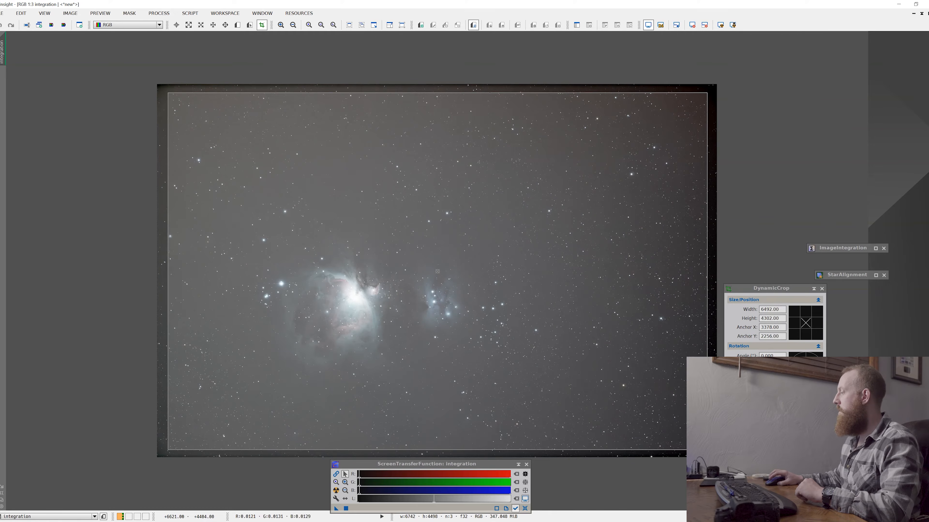
{"action": "left_click", "coordinate": [739, 433]}
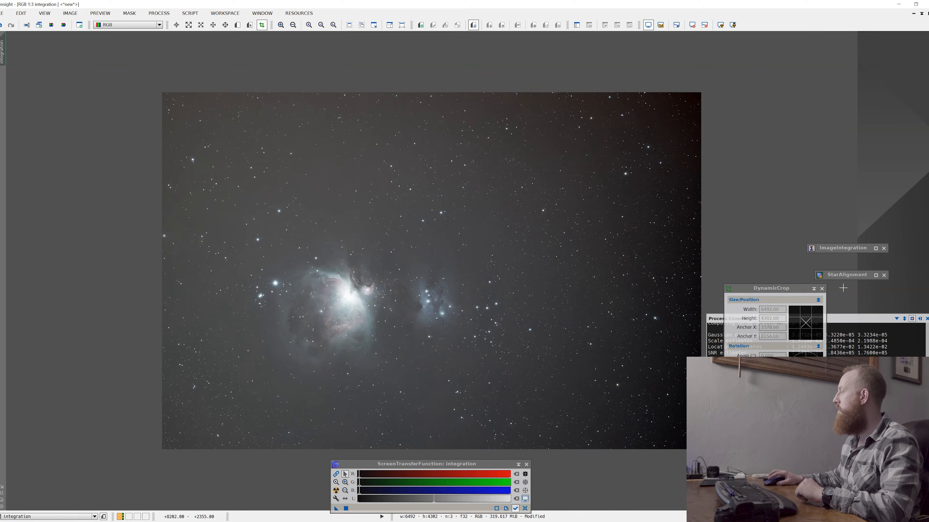
{"action": "left_click", "coordinate": [821, 289]}
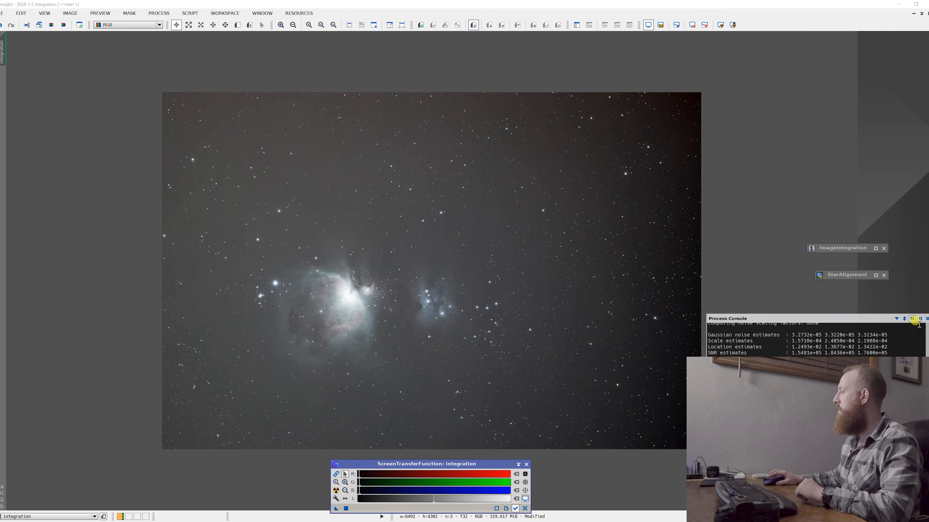
{"action": "left_click", "coordinate": [925, 319]}
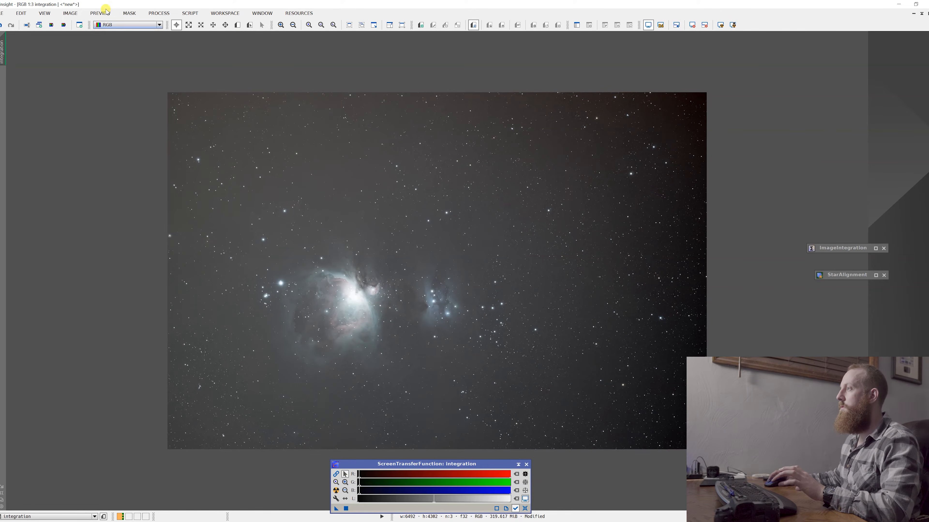
Open DynamicBackgroundExtraction beside the picture and make the integration image its target.
{"action": "left_click", "coordinate": [156, 13]}
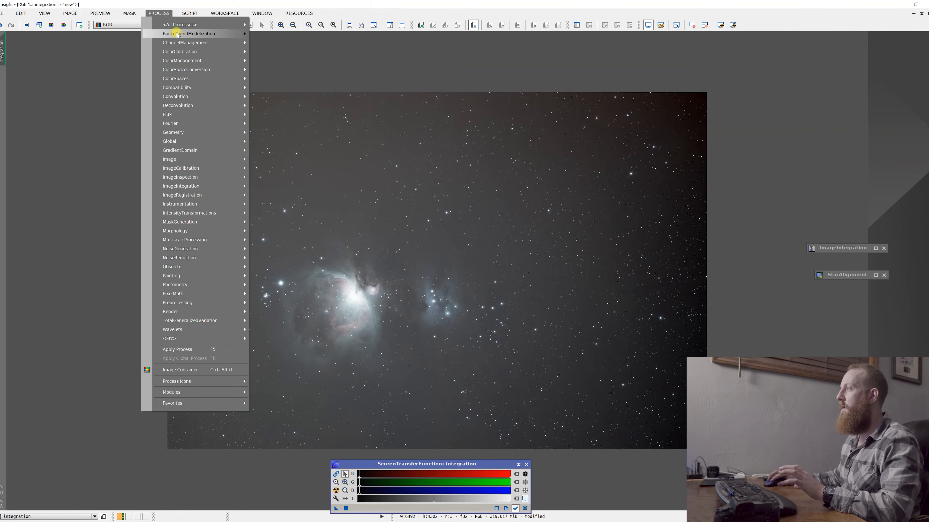
{"action": "mouse_move", "coordinate": [183, 34]}
{"action": "left_click", "coordinate": [286, 45]}
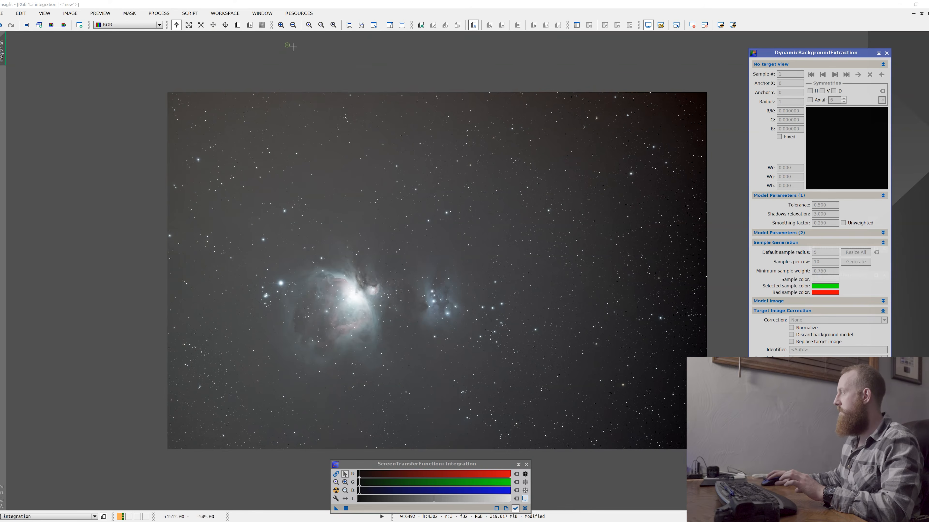
{"action": "left_click_drag", "start_coordinate": [809, 55], "coordinate": [782, 113]}
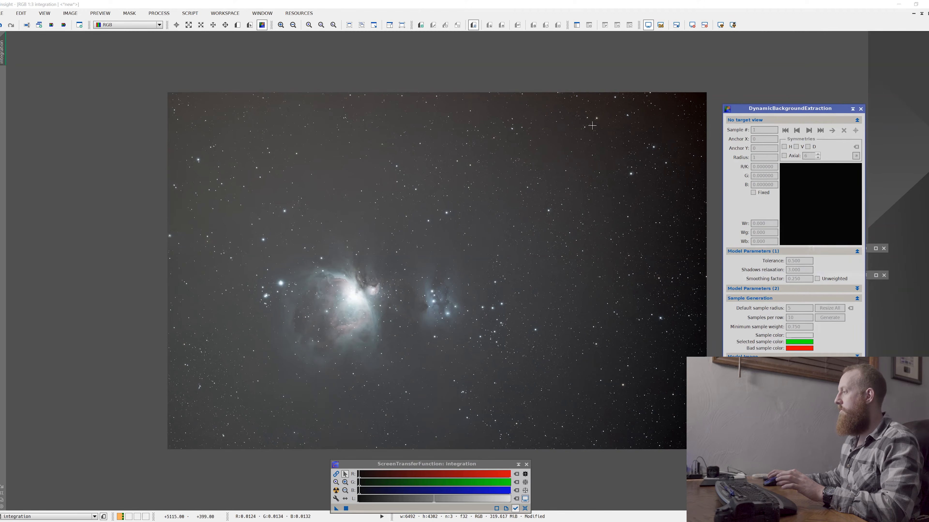
{"action": "left_click", "coordinate": [437, 268]}
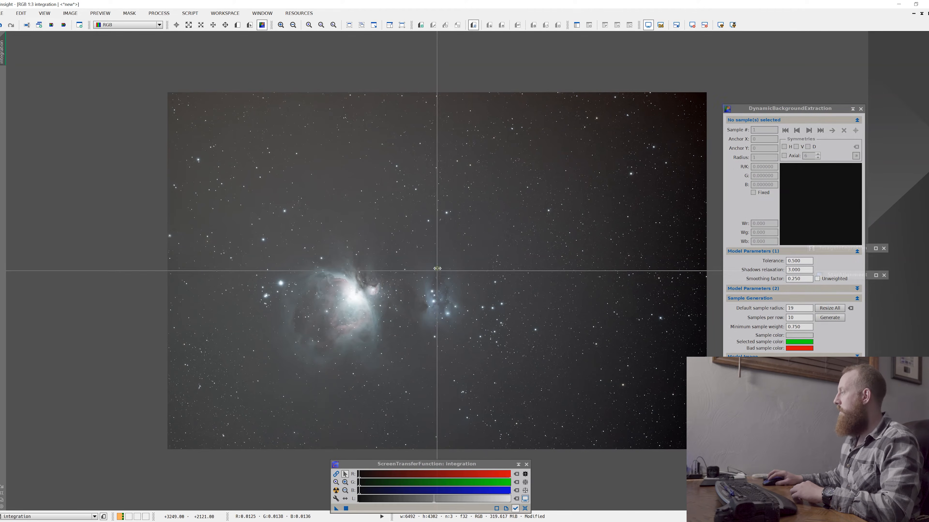
Generate background samples with tolerance 1.100, 4 samples per row and minimum sample weight 0.100.
{"action": "double_click", "coordinate": [802, 262]}
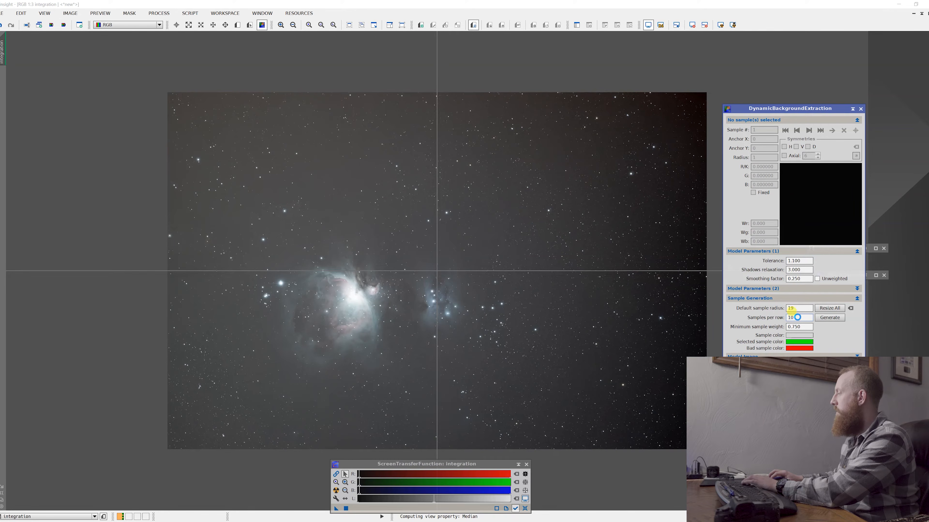
{"action": "double_click", "coordinate": [799, 318]}
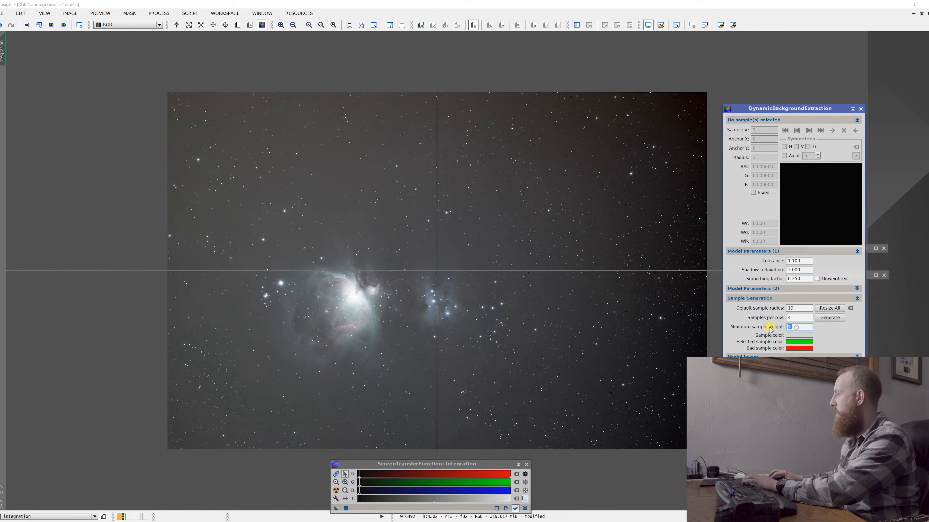
{"action": "left_click", "coordinate": [828, 317]}
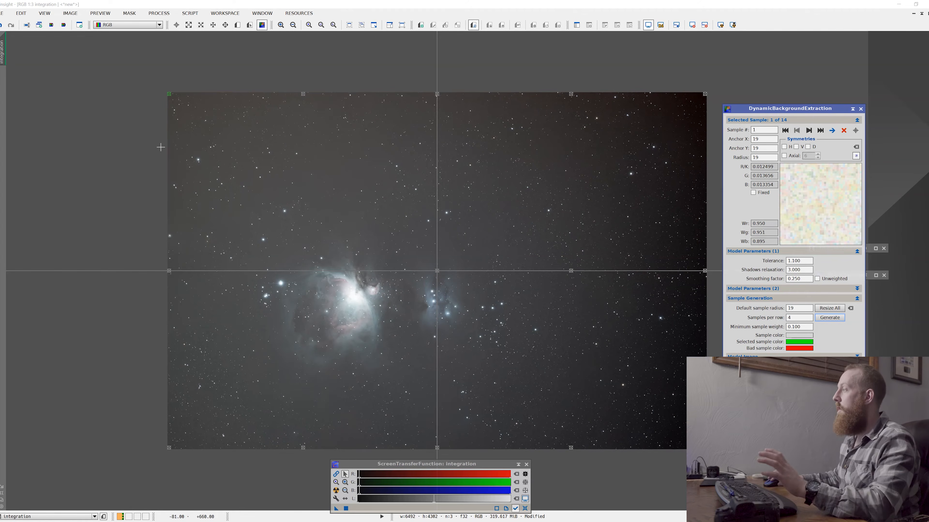
Inspect the background sample at the image centre, which sits over a star above the small blue nebula, and delete it.
{"action": "scroll", "coordinate": [435, 267], "scroll_direction": "up", "scroll_amount": 3}
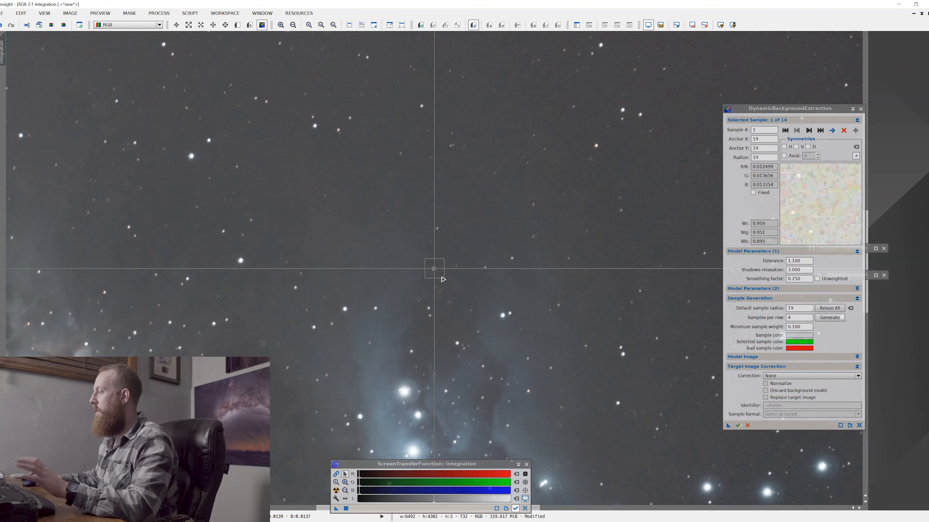
{"action": "scroll", "coordinate": [443, 280], "scroll_direction": "down", "scroll_amount": 4}
{"action": "scroll", "coordinate": [435, 271], "scroll_direction": "up", "scroll_amount": 7}
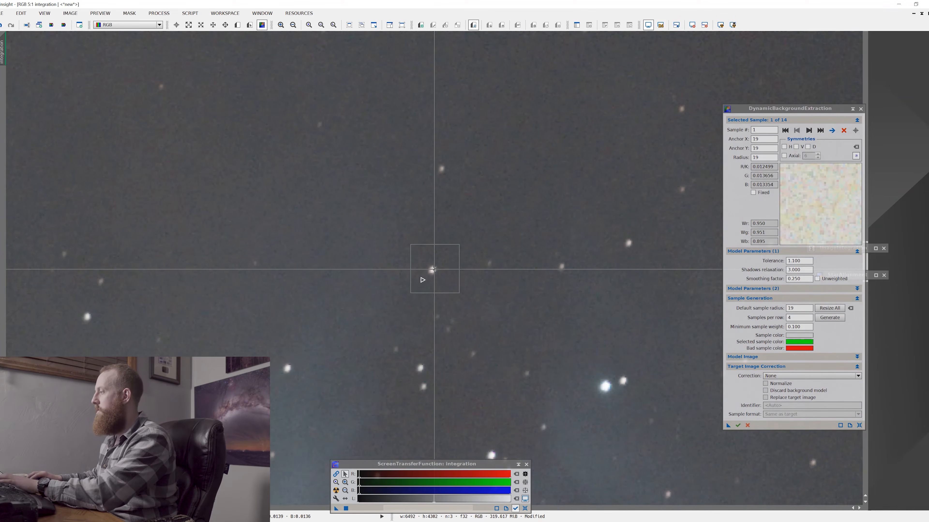
{"action": "left_click", "coordinate": [428, 273]}
{"action": "scroll", "coordinate": [426, 297], "scroll_direction": "down", "scroll_amount": 6}
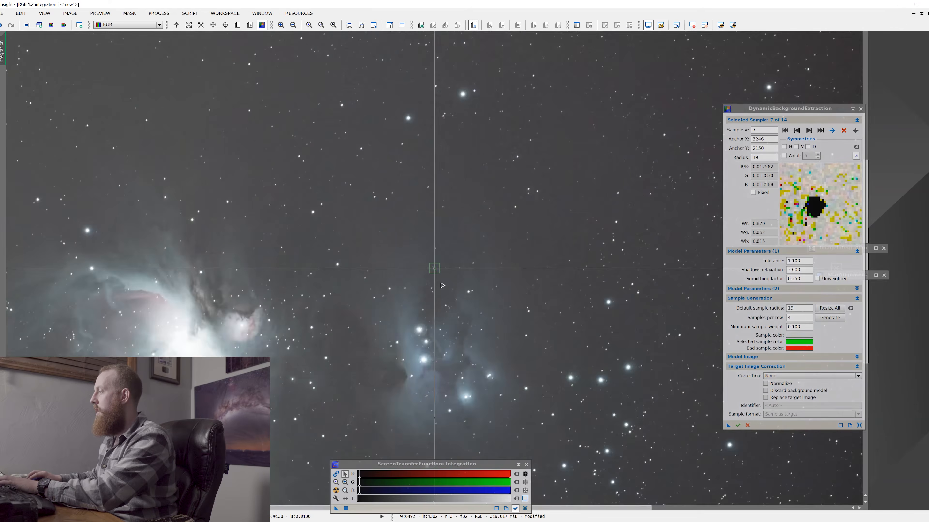
{"action": "key", "text": "Delete"}
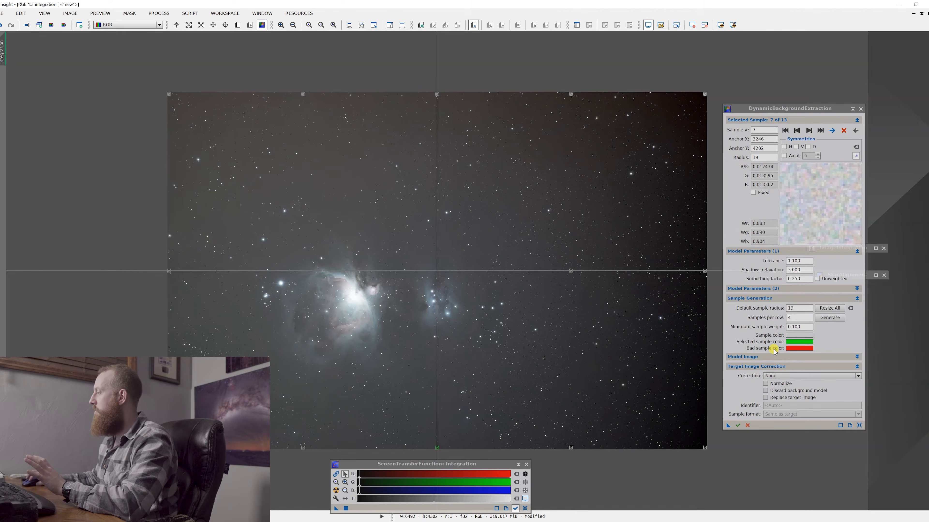
Set the target image correction to Subtraction and execute the background extraction on the integration image.
{"action": "left_click", "coordinate": [800, 377]}
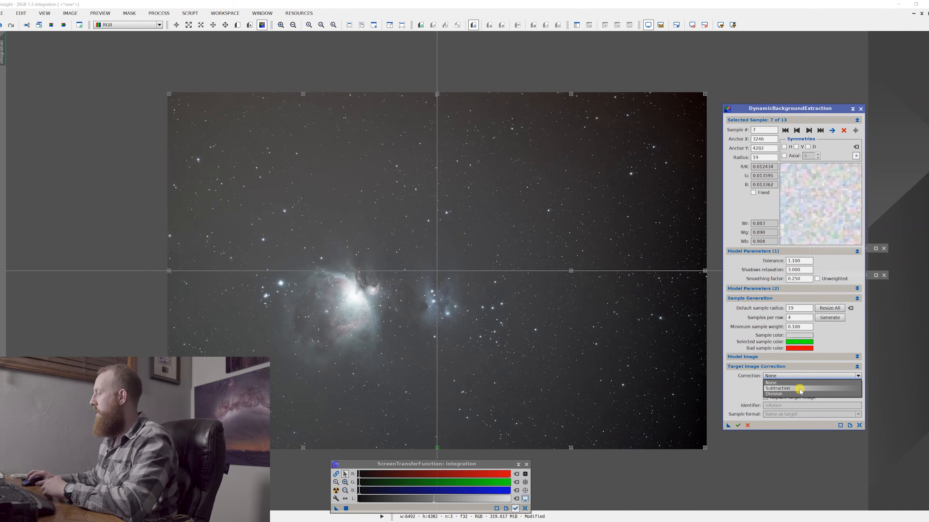
{"action": "left_click", "coordinate": [799, 389]}
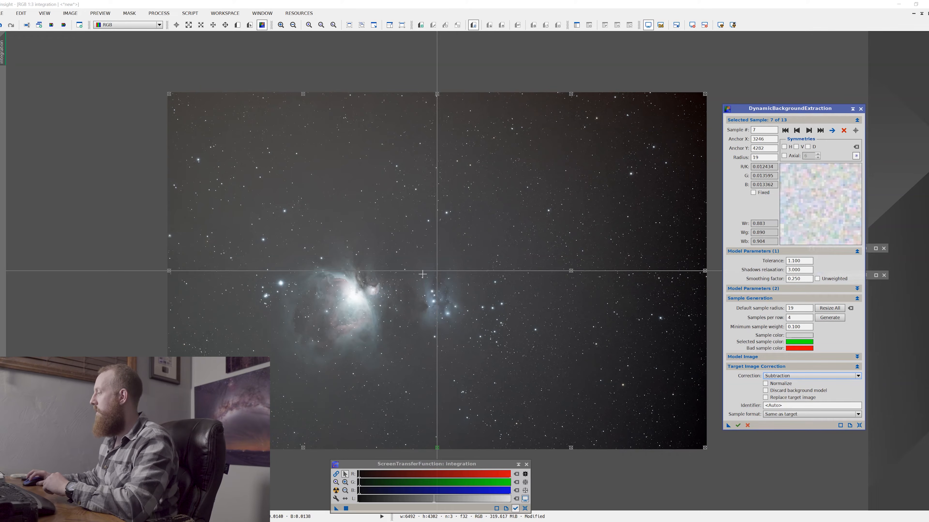
{"action": "left_click", "coordinate": [738, 426]}
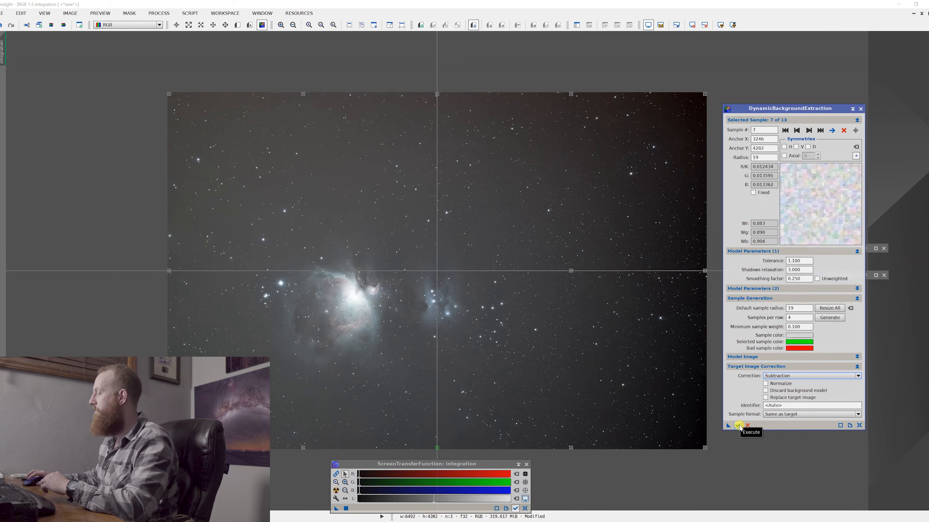
{"action": "left_click", "coordinate": [737, 425]}
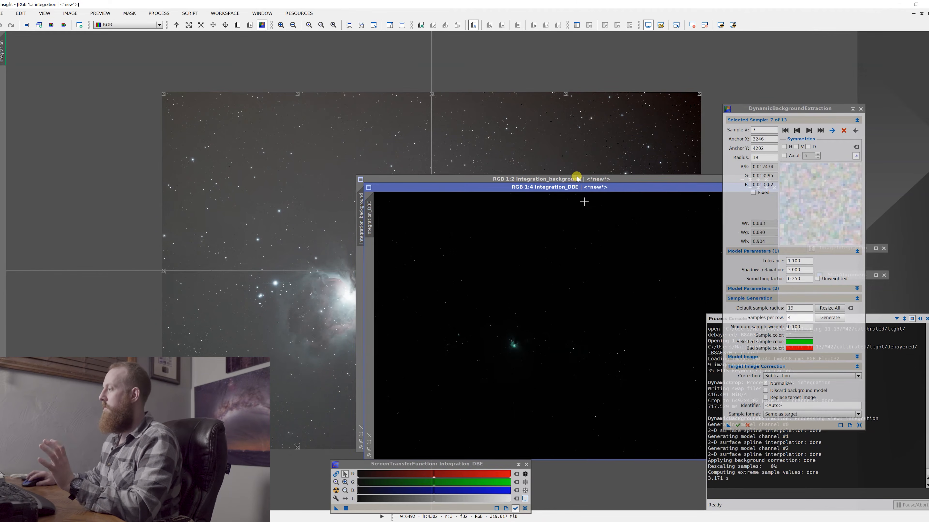
Preview the extracted background model integration_background with an automatic stretch, and close it.
{"action": "left_click_drag", "start_coordinate": [577, 181], "coordinate": [400, 136]}
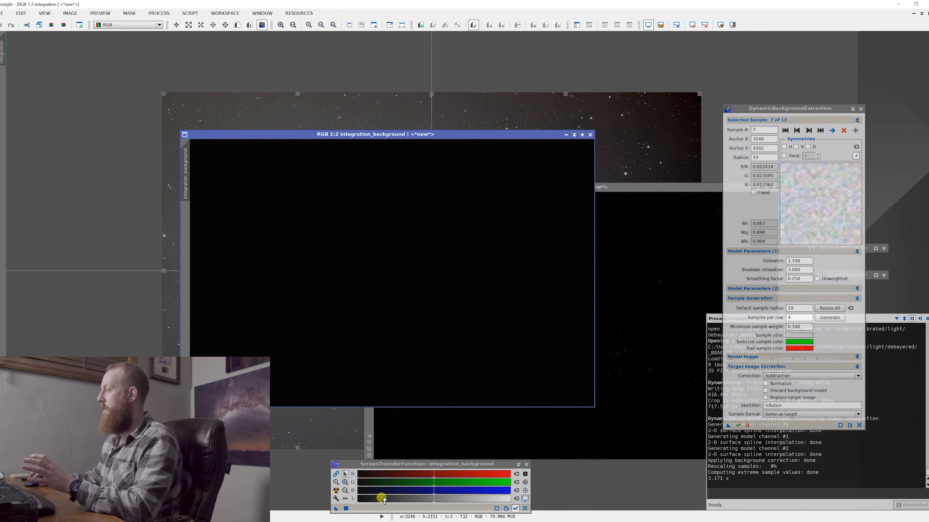
{"action": "left_click", "coordinate": [336, 490]}
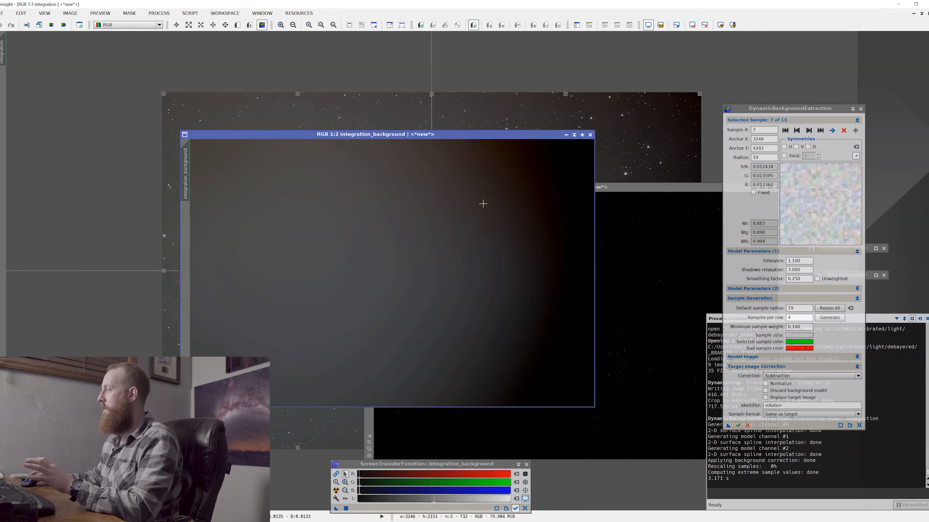
{"action": "left_click", "coordinate": [590, 135]}
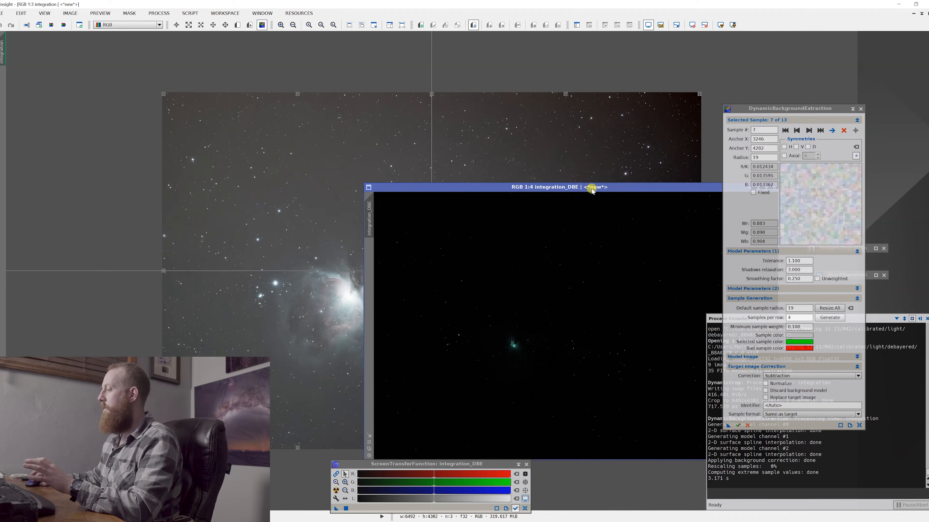
Preview the corrected image integration_DBE with an automatic stretch, and close it.
{"action": "left_click_drag", "start_coordinate": [592, 190], "coordinate": [428, 131]}
{"action": "left_click", "coordinate": [336, 491]}
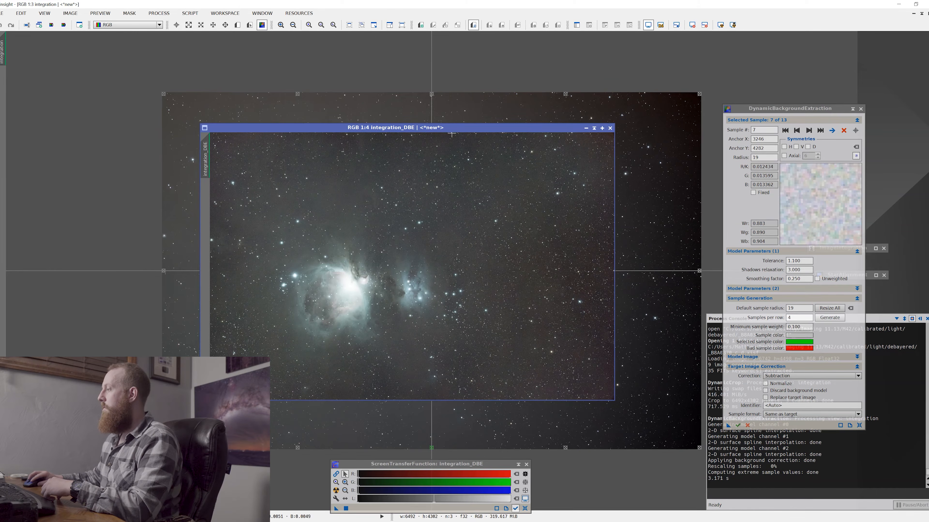
{"action": "left_click_drag", "start_coordinate": [442, 129], "coordinate": [289, 104]}
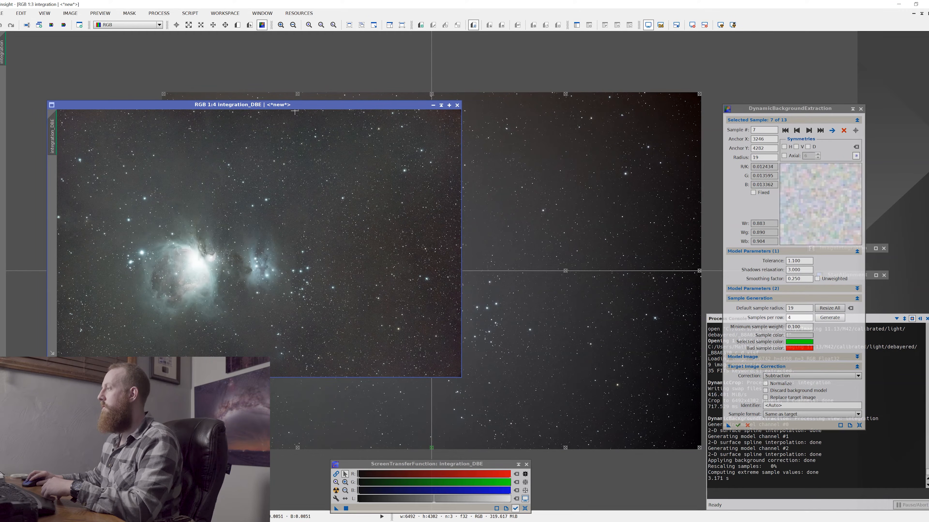
{"action": "left_click", "coordinate": [457, 105]}
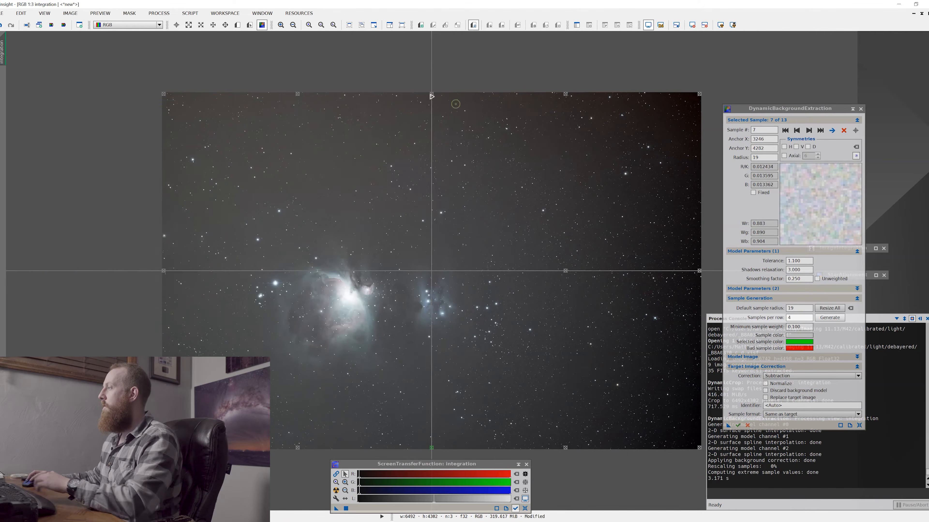
Delete the background samples at the middle of the integration image's upper and lower edges.
{"action": "left_click", "coordinate": [432, 95]}
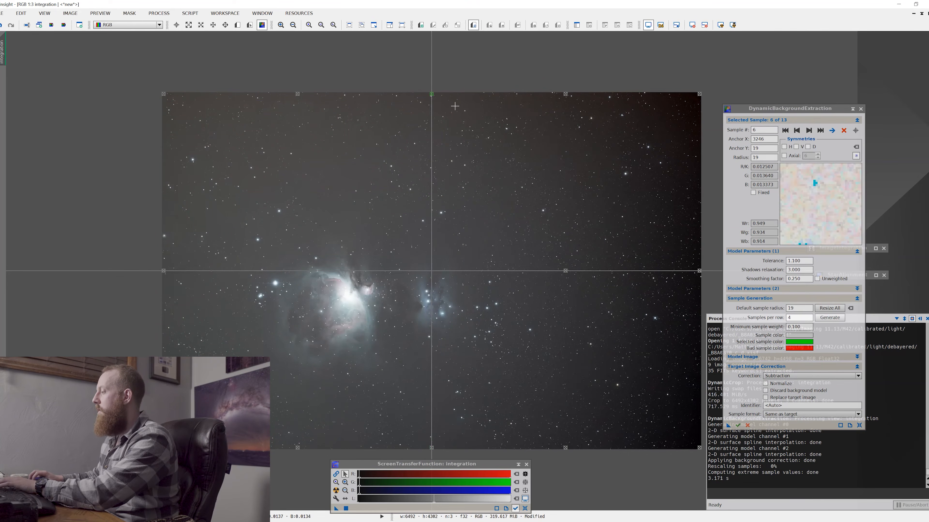
{"action": "key", "text": "Delete"}
{"action": "left_click", "coordinate": [432, 448]}
{"action": "key", "text": "Delete"}
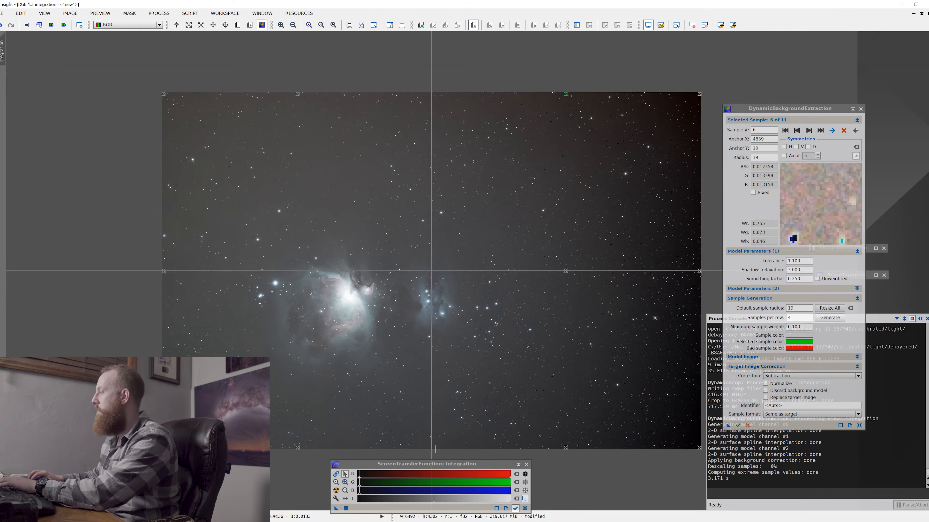
Add four background samples on empty sky away from the nebula, one in each quadrant of the integration image.
{"action": "left_click", "coordinate": [559, 182]}
{"action": "left_click", "coordinate": [293, 176]}
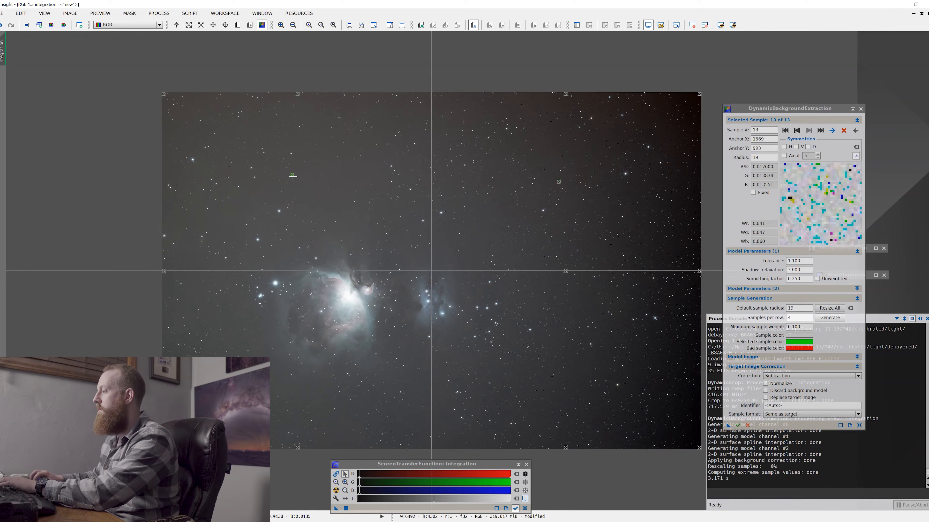
{"action": "left_click", "coordinate": [274, 401]}
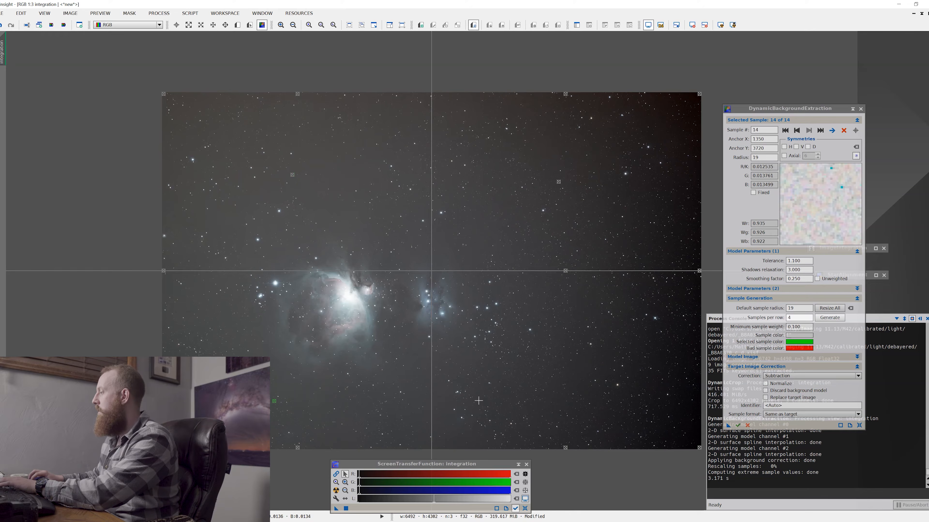
{"action": "left_click", "coordinate": [587, 398]}
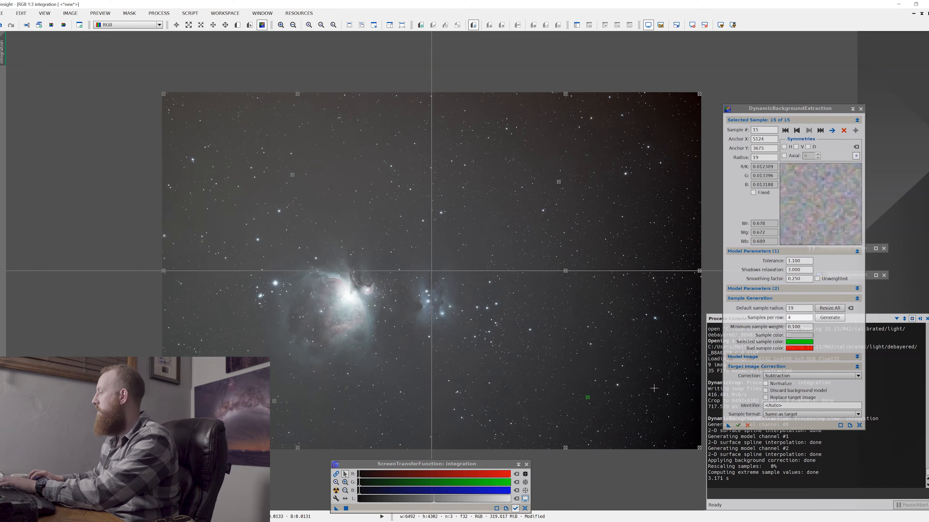
Execute the background extraction with the revised samples and apply an automatic stretch to the integration_DBE result.
{"action": "left_click", "coordinate": [738, 425]}
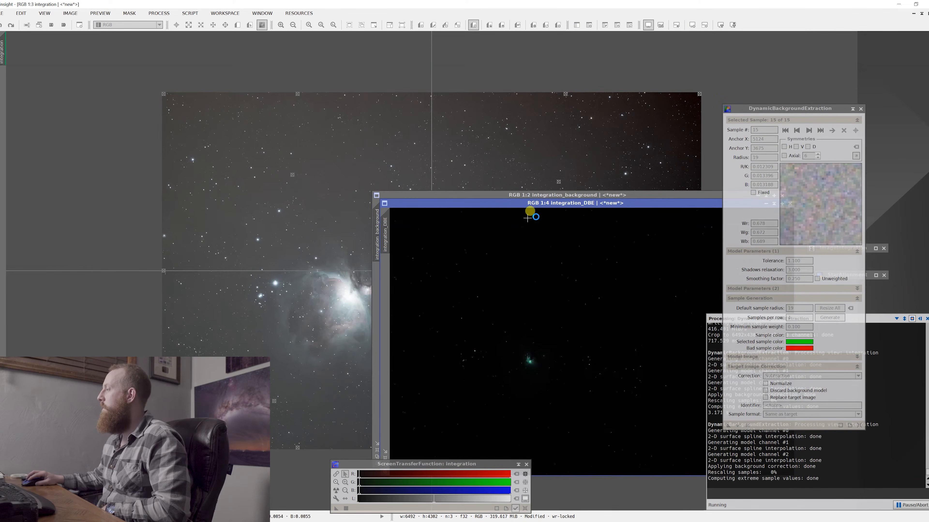
{"action": "left_click_drag", "start_coordinate": [530, 196], "coordinate": [358, 121]}
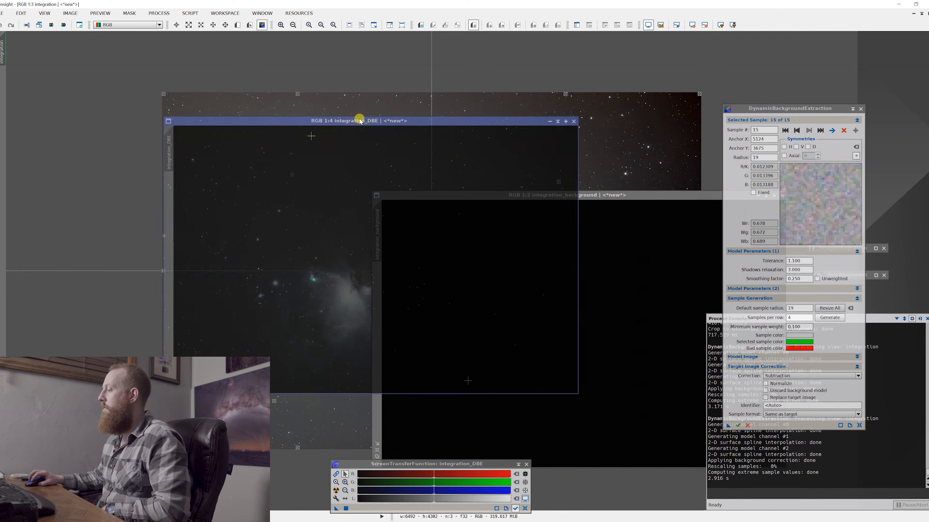
{"action": "left_click", "coordinate": [336, 491]}
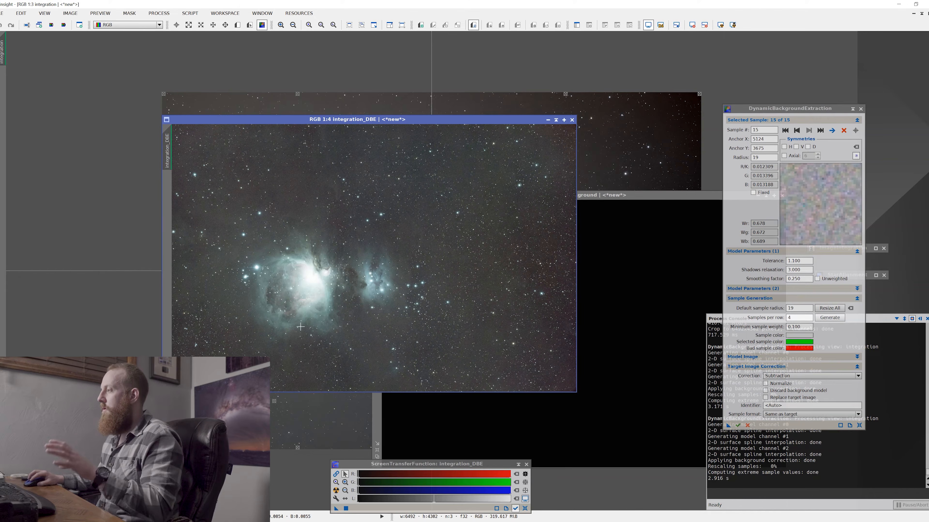
Examine integration_DBE up close around the nebulae, the faint dust and the star fields to judge the background correction.
{"action": "scroll", "coordinate": [234, 214], "scroll_direction": "up", "scroll_amount": 1}
{"action": "left_click_drag", "start_coordinate": [332, 252], "coordinate": [335, 188]}
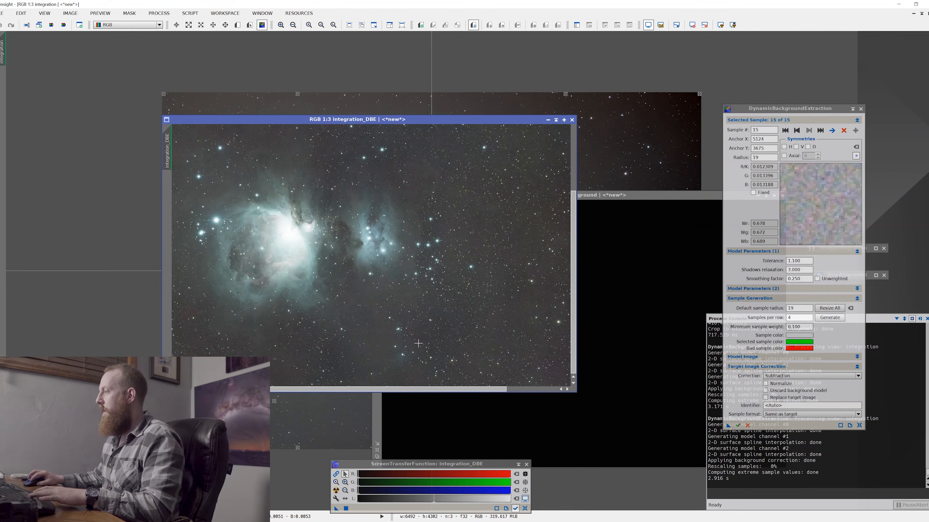
{"action": "scroll", "coordinate": [418, 343], "scroll_direction": "up", "scroll_amount": 2}
{"action": "left_click_drag", "start_coordinate": [326, 307], "coordinate": [351, 239]}
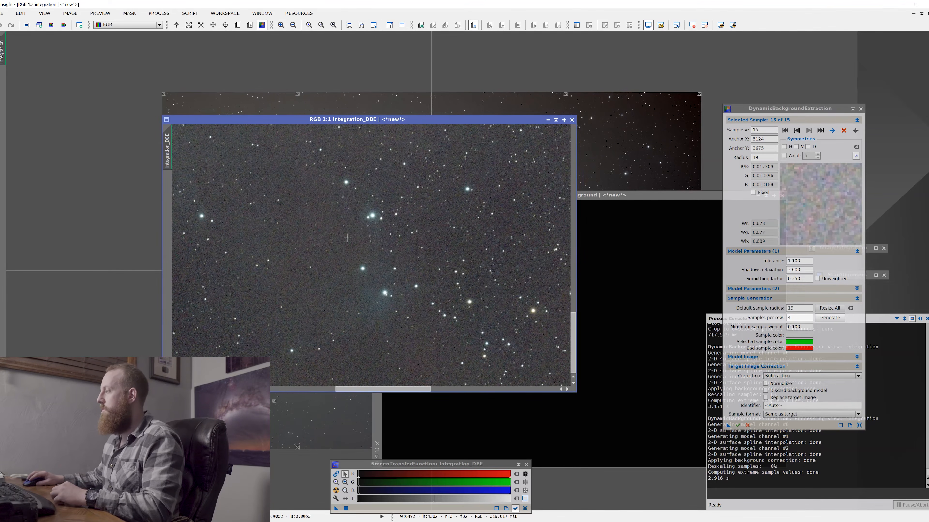
{"action": "scroll", "coordinate": [365, 236], "scroll_direction": "down", "scroll_amount": 1}
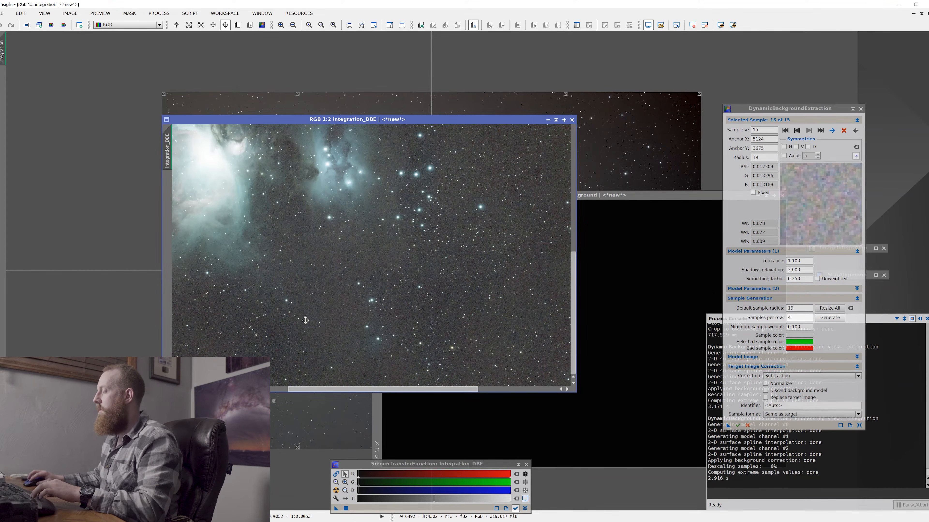
{"action": "left_click_drag", "start_coordinate": [302, 319], "coordinate": [477, 317]}
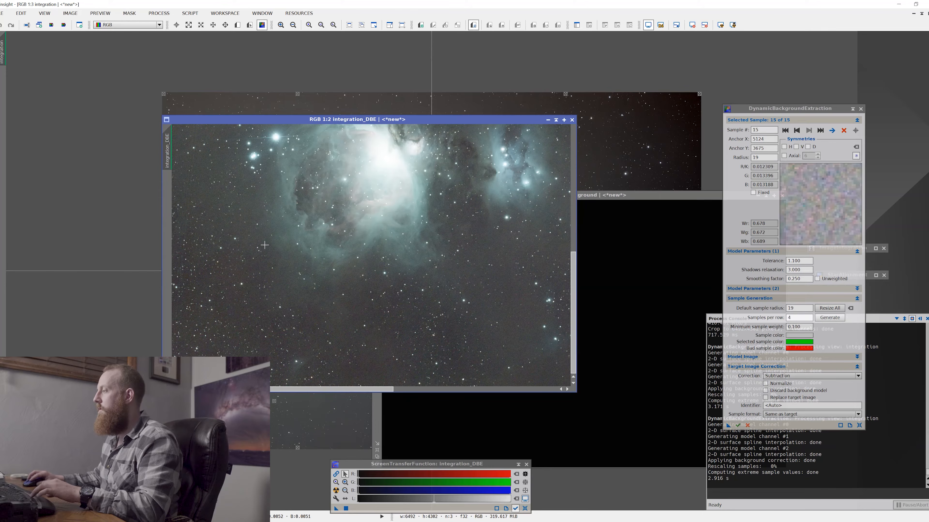
{"action": "mouse_move", "coordinate": [353, 189]}
{"action": "left_mouse_down"}
{"action": "mouse_move", "coordinate": [419, 253]}
{"action": "mouse_move", "coordinate": [419, 305]}
{"action": "left_mouse_up"}
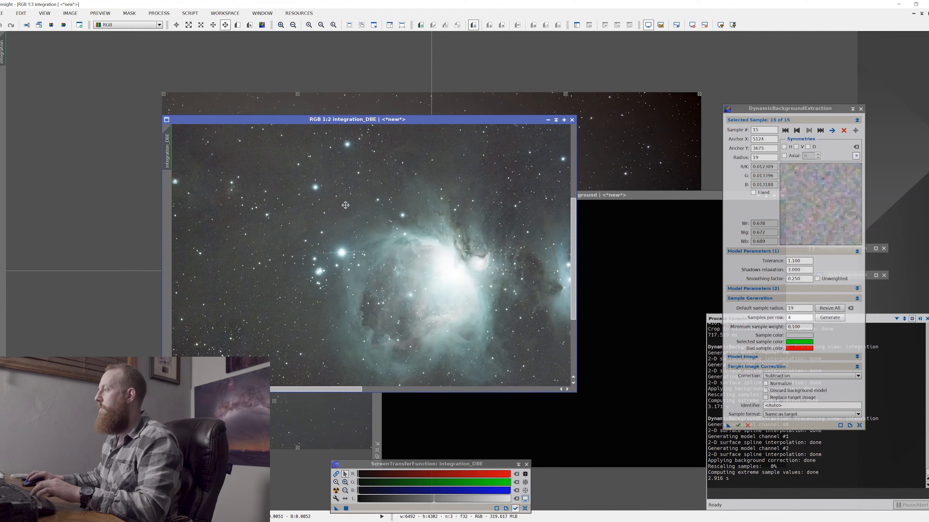
{"action": "left_click_drag", "start_coordinate": [383, 206], "coordinate": [384, 280]}
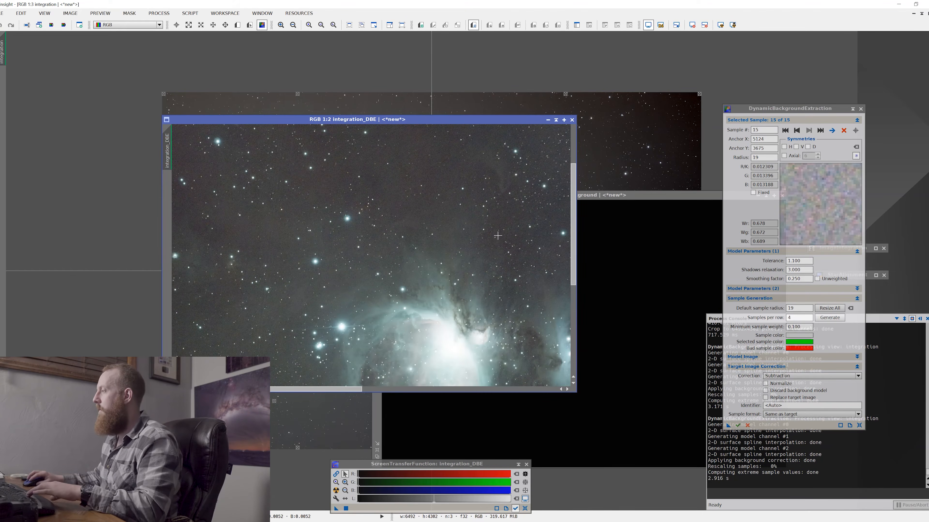
{"action": "left_click_drag", "start_coordinate": [516, 228], "coordinate": [316, 229]}
{"action": "scroll", "coordinate": [320, 195], "scroll_direction": "up", "scroll_amount": 1}
{"action": "left_click_drag", "start_coordinate": [297, 189], "coordinate": [464, 298]}
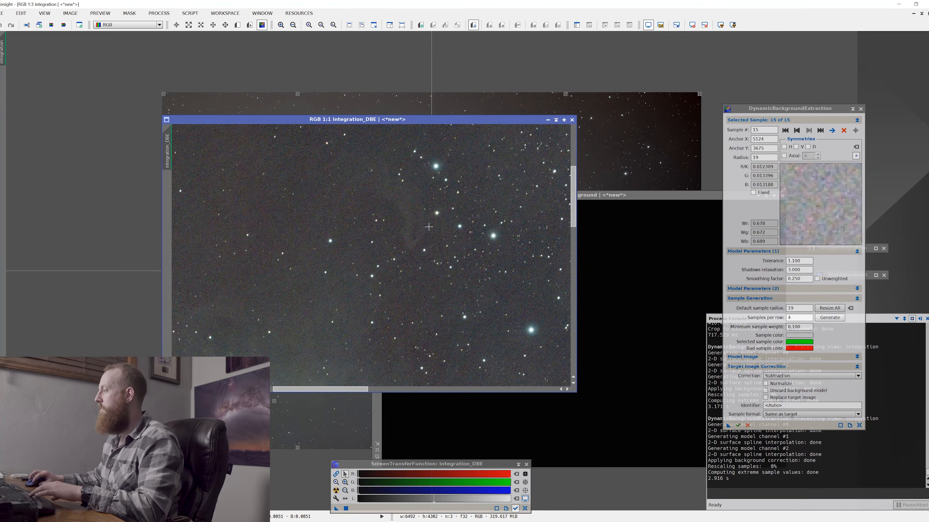
{"action": "scroll", "coordinate": [428, 227], "scroll_direction": "down", "scroll_amount": 2}
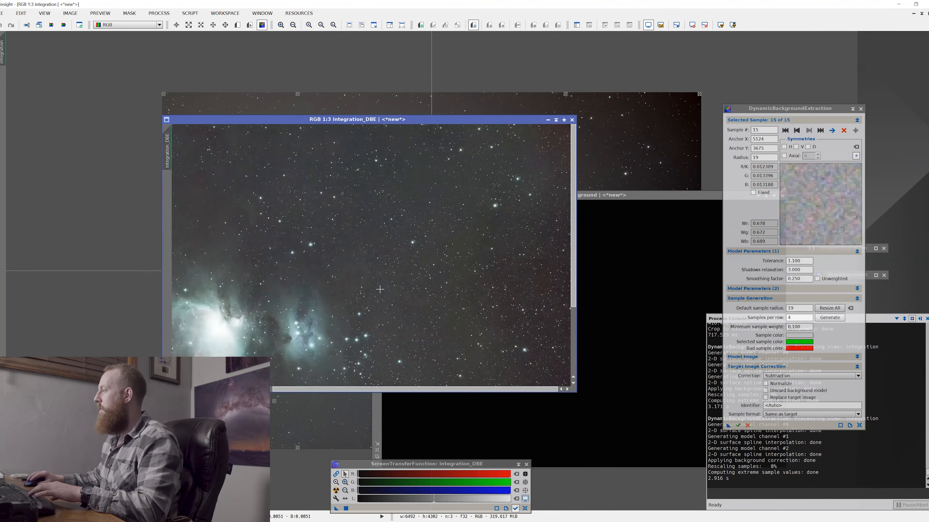
{"action": "scroll", "coordinate": [380, 289], "scroll_direction": "down", "scroll_amount": 2}
{"action": "scroll", "coordinate": [436, 292], "scroll_direction": "up", "scroll_amount": 1}
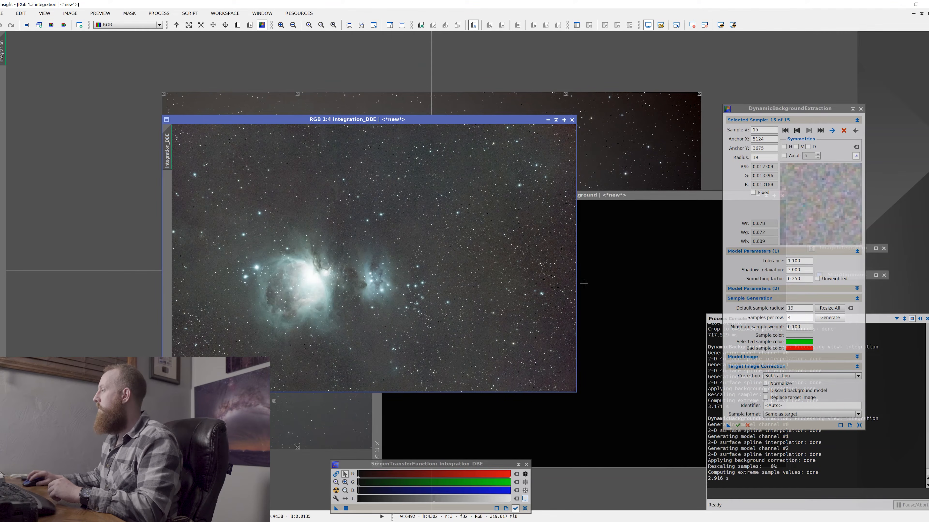
Close the integration_background model and collapse the integration_DBE window, setting it aside clear of the integration image.
{"action": "left_click_drag", "start_coordinate": [645, 194], "coordinate": [515, 202]}
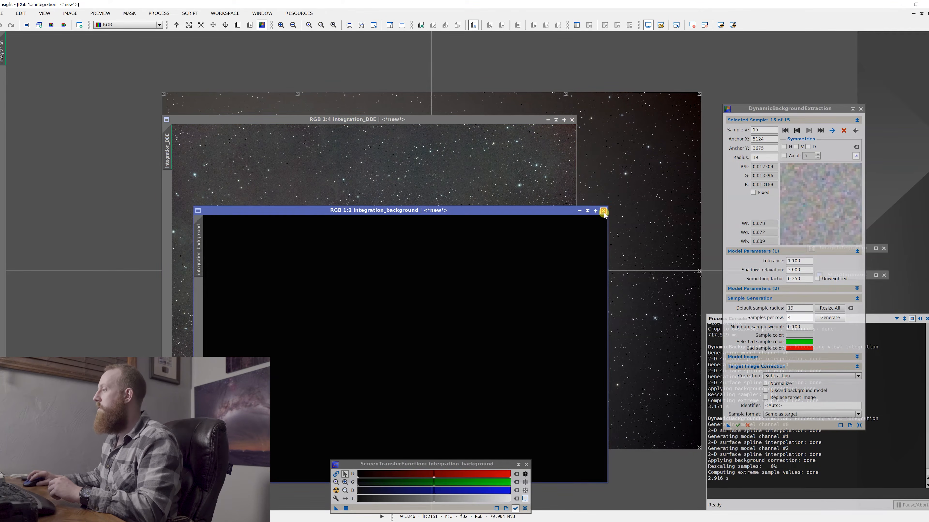
{"action": "left_click", "coordinate": [603, 212]}
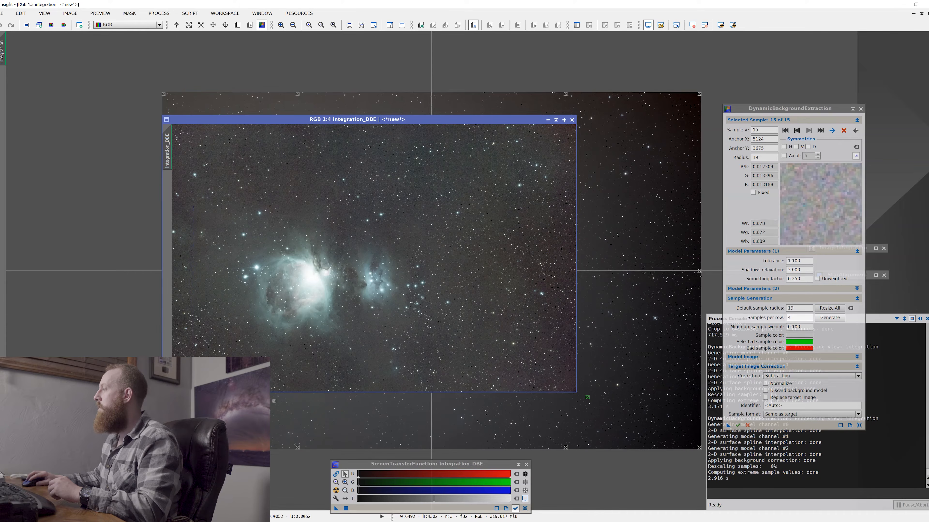
{"action": "left_click", "coordinate": [555, 120]}
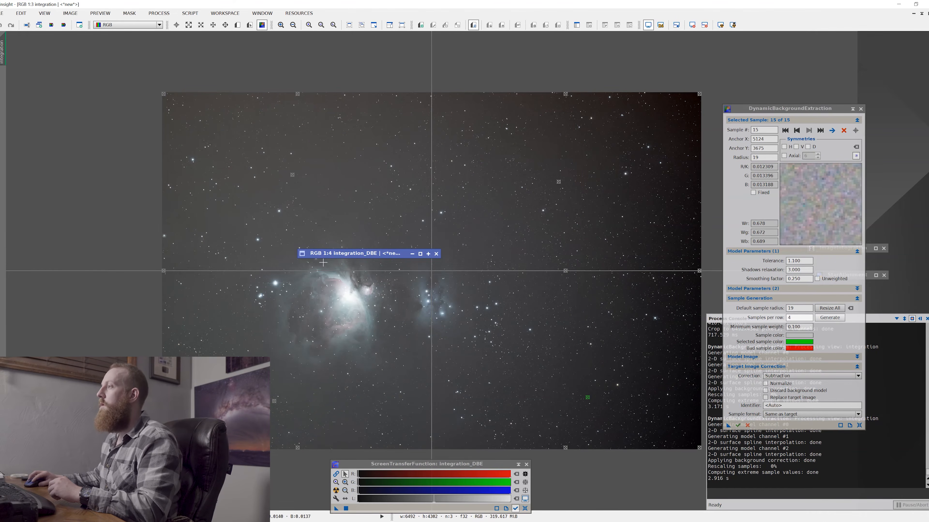
{"action": "left_click_drag", "start_coordinate": [335, 257], "coordinate": [77, 55]}
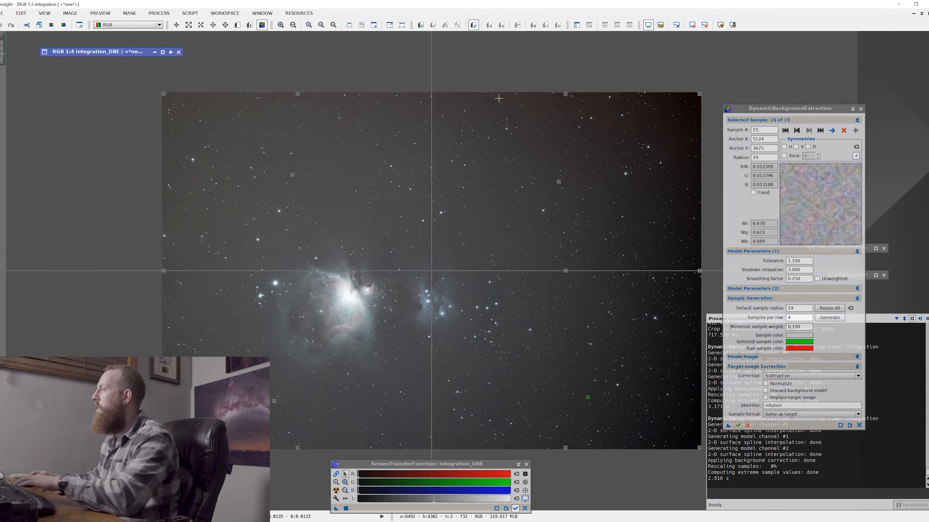
Delete the background samples on the integration image's upper and lower edges between its centre and right corners.
{"action": "left_click", "coordinate": [566, 95]}
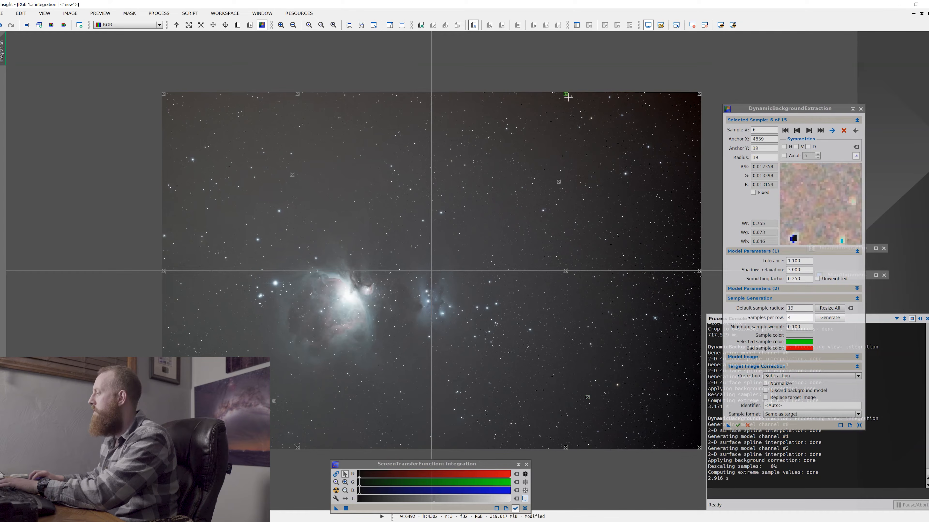
{"action": "key", "text": "Delete"}
{"action": "left_click", "coordinate": [566, 449]}
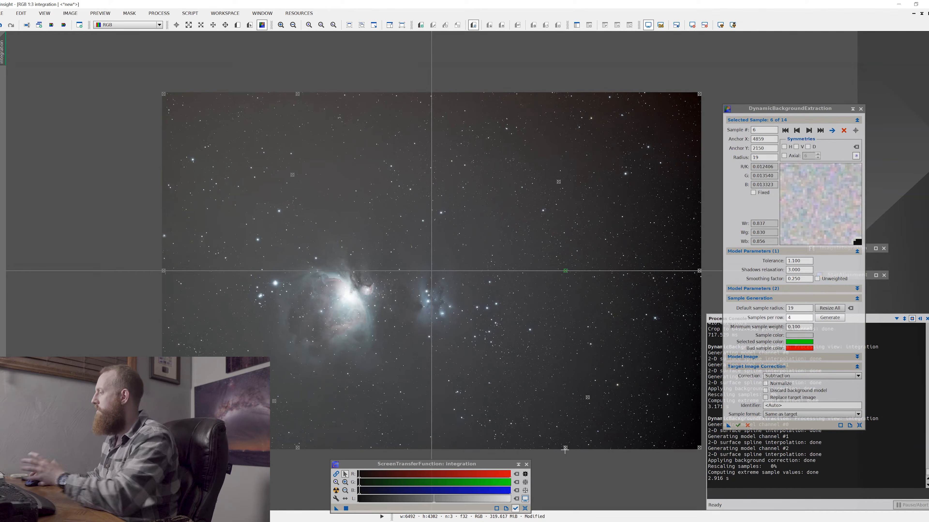
{"action": "key", "text": "Delete"}
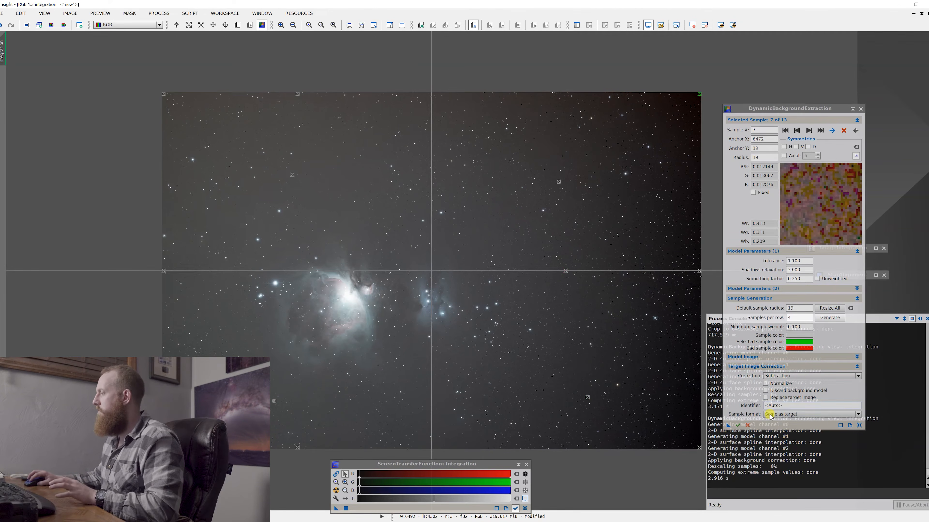
Execute the background extraction again and apply an automatic stretch to the new integration_DBE1 image.
{"action": "left_click", "coordinate": [736, 424]}
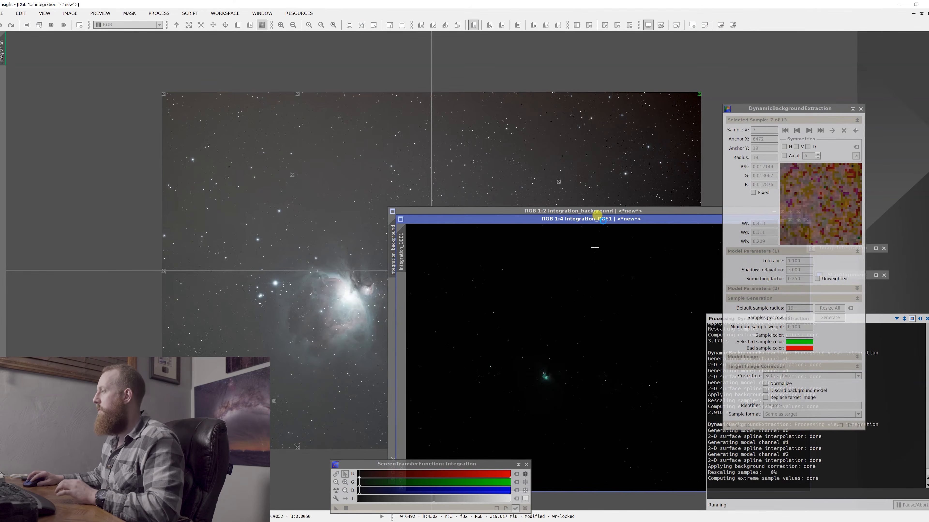
{"action": "left_click_drag", "start_coordinate": [585, 212], "coordinate": [415, 112]}
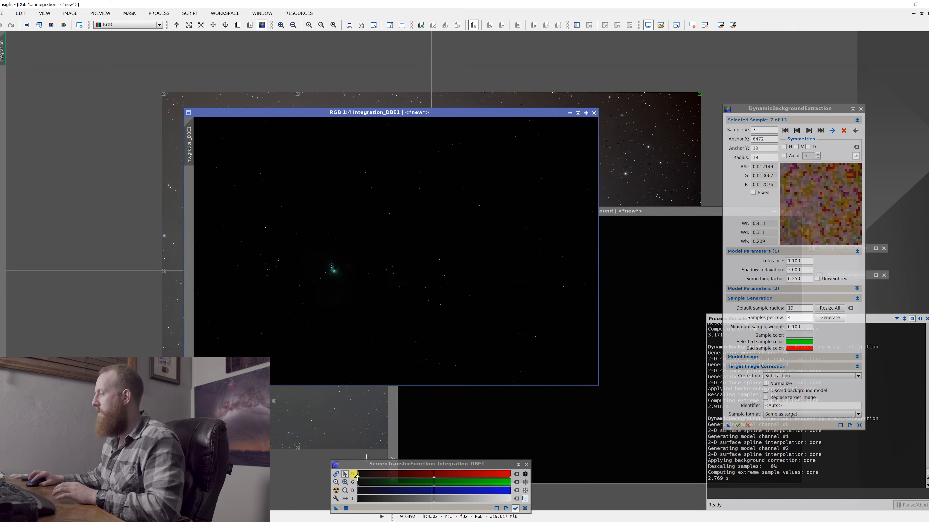
{"action": "left_click", "coordinate": [336, 490]}
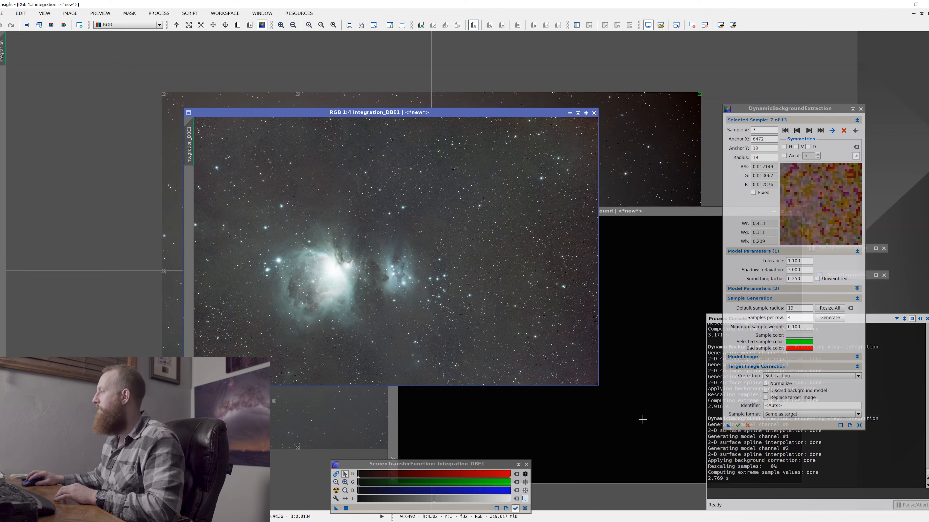
Close the new background model and arrange integration_DBE and integration_DBE1 side by side, with the DynamicBackgroundExtraction window collapsed.
{"action": "left_click_drag", "start_coordinate": [653, 210], "coordinate": [521, 251]}
{"action": "left_click", "coordinate": [665, 253]}
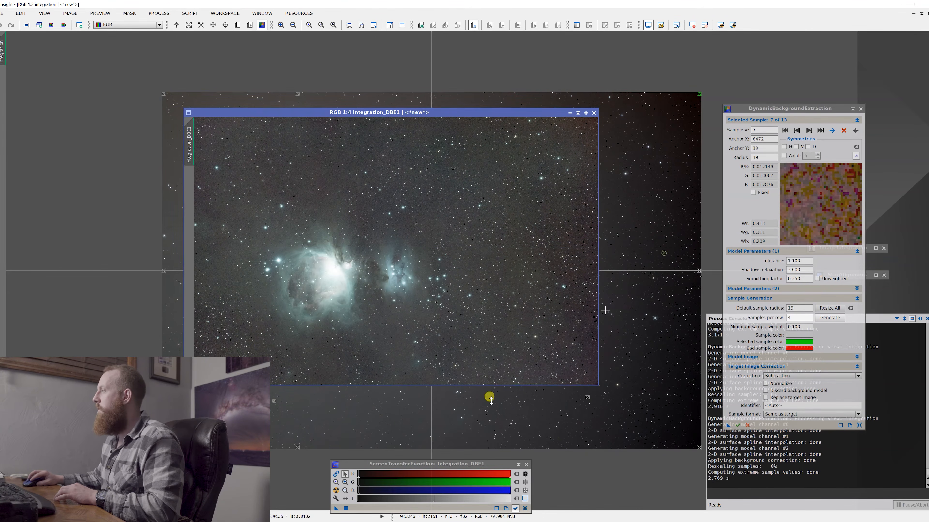
{"action": "left_click_drag", "start_coordinate": [454, 119], "coordinate": [377, 116]}
{"action": "left_click_drag", "start_coordinate": [845, 107], "coordinate": [863, 244]}
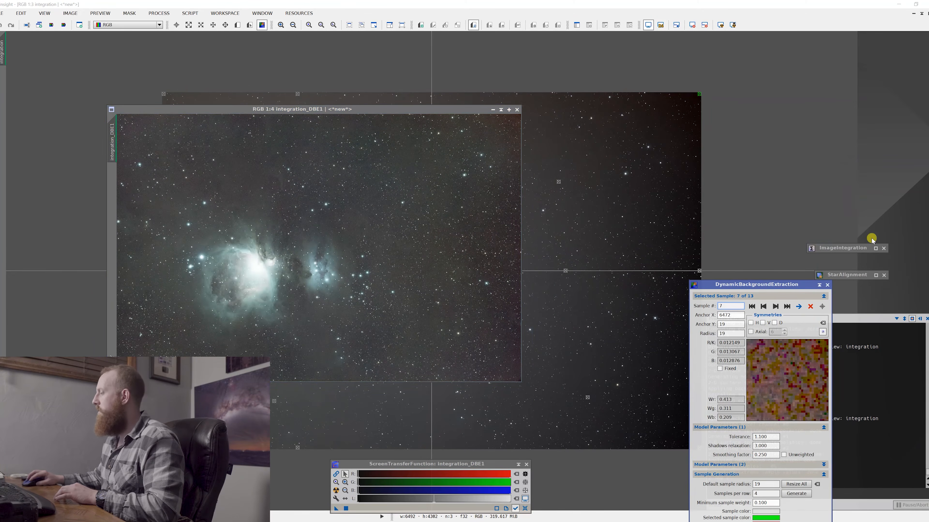
{"action": "left_click_drag", "start_coordinate": [796, 285], "coordinate": [833, 180]}
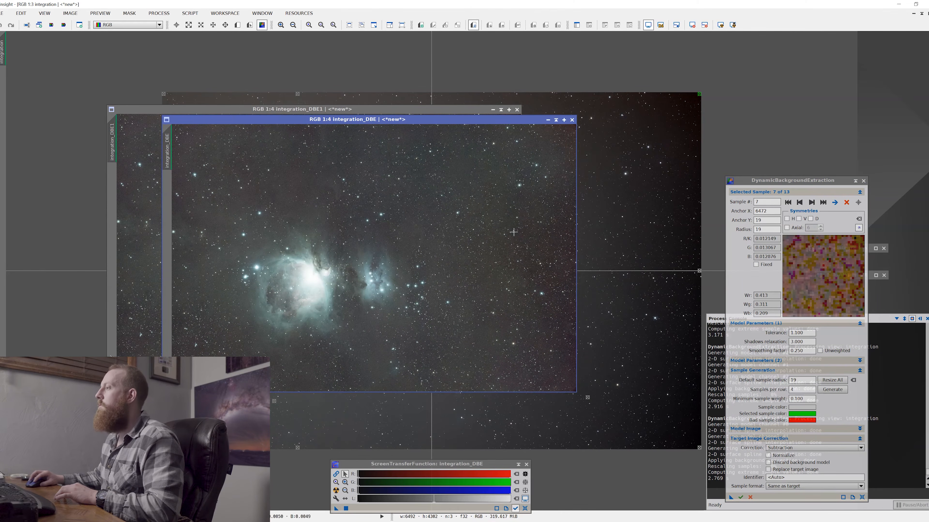
{"action": "left_click_drag", "start_coordinate": [457, 117], "coordinate": [301, 92]}
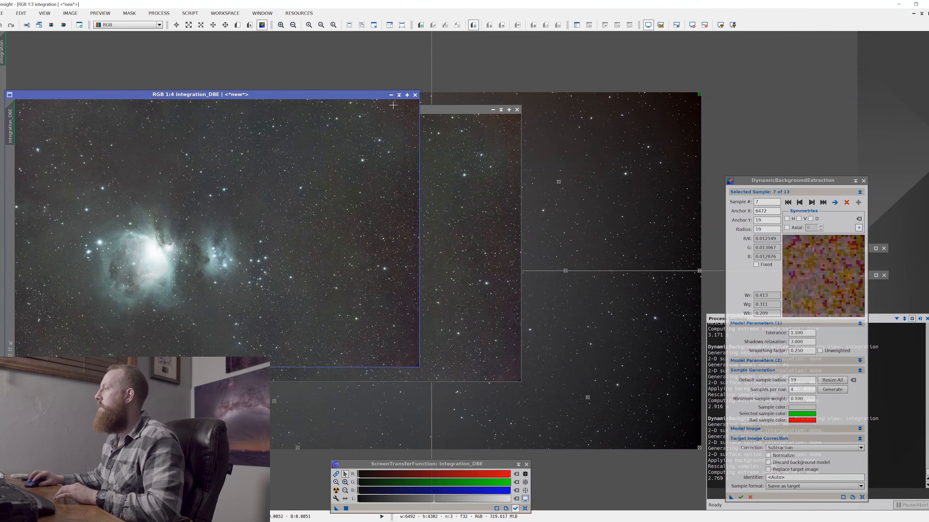
{"action": "left_click", "coordinate": [455, 115]}
{"action": "left_click_drag", "start_coordinate": [339, 110], "coordinate": [695, 73]}
{"action": "left_click", "coordinate": [860, 182]}
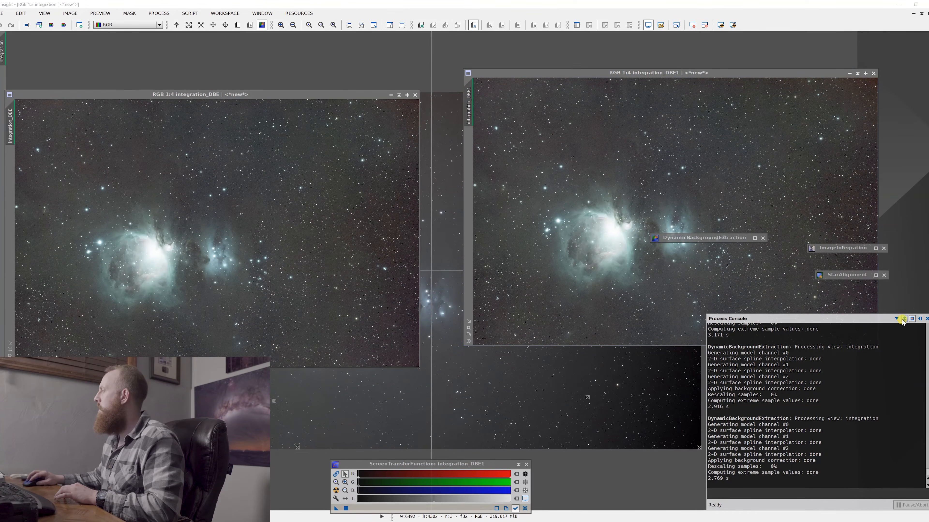
Clear the Process Console and collapsed process windows away from the two results, and close integration_DBE1.
{"action": "left_click", "coordinate": [926, 319]}
{"action": "left_click_drag", "start_coordinate": [724, 241], "coordinate": [739, 329]}
{"action": "left_click_drag", "start_coordinate": [856, 274], "coordinate": [879, 412]}
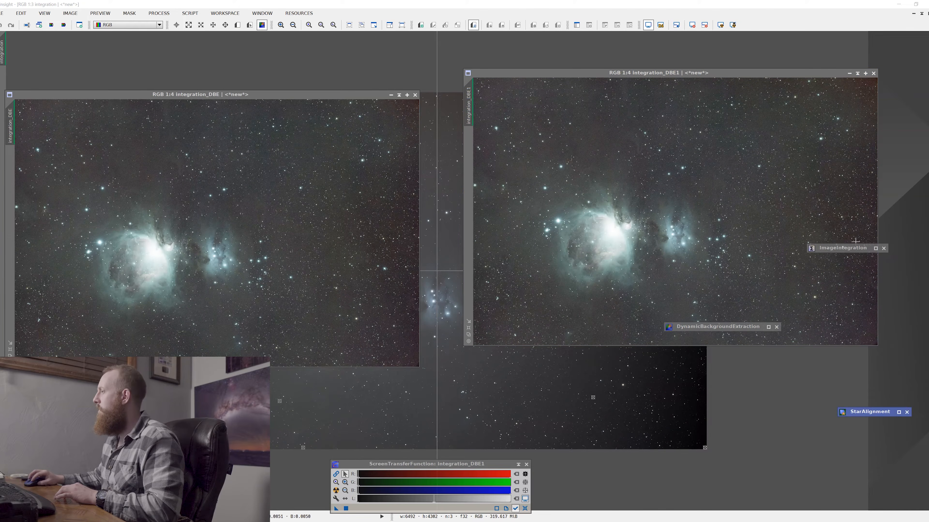
{"action": "left_click_drag", "start_coordinate": [856, 250], "coordinate": [879, 393]}
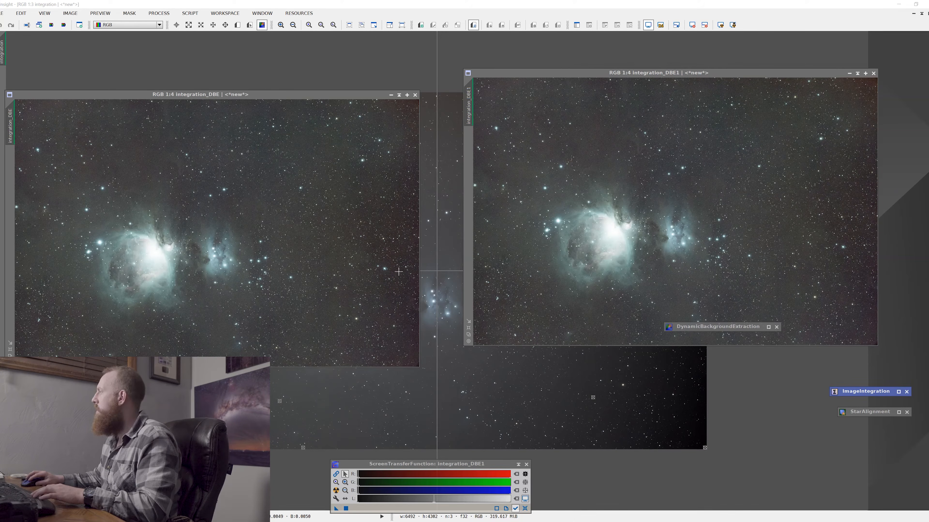
{"action": "left_click", "coordinate": [874, 74]}
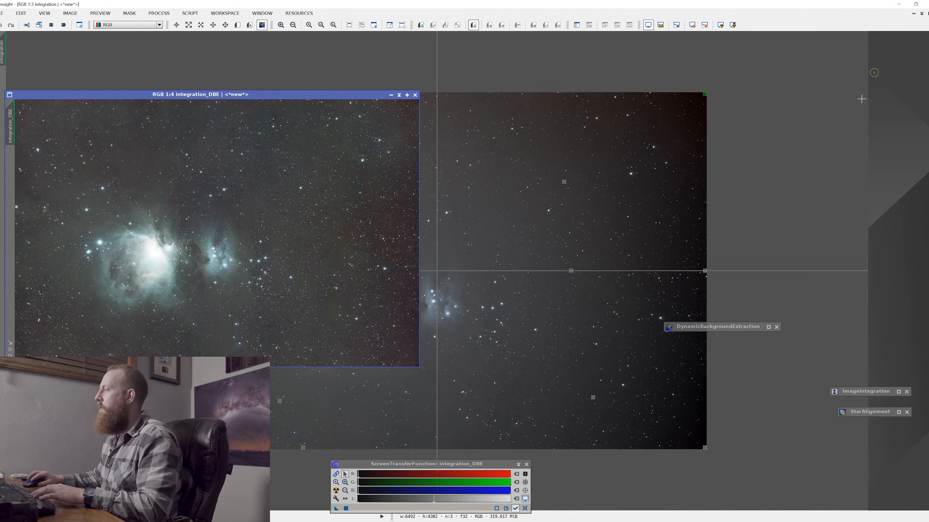
Compare the original integration image and its sample positions with the integration_DBE result.
{"action": "left_click", "coordinate": [446, 194]}
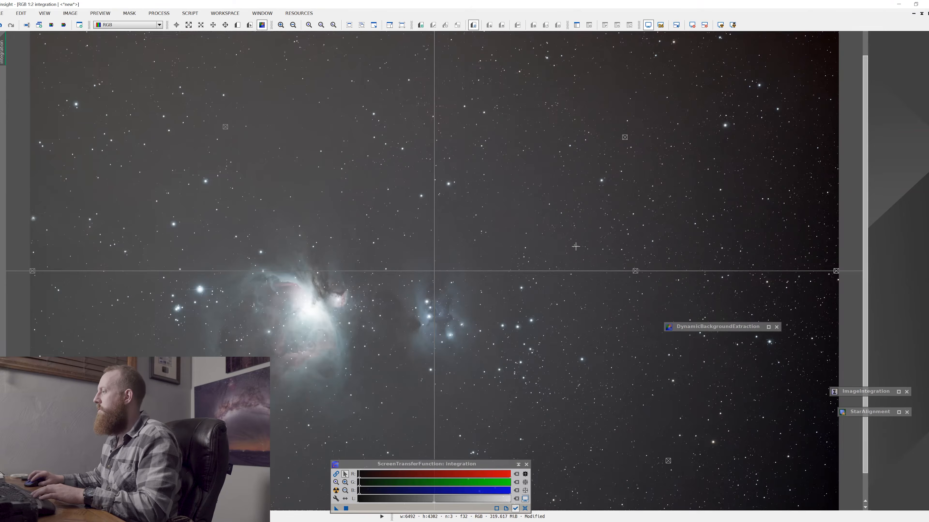
{"action": "scroll", "coordinate": [448, 301], "scroll_direction": "down", "scroll_amount": 1}
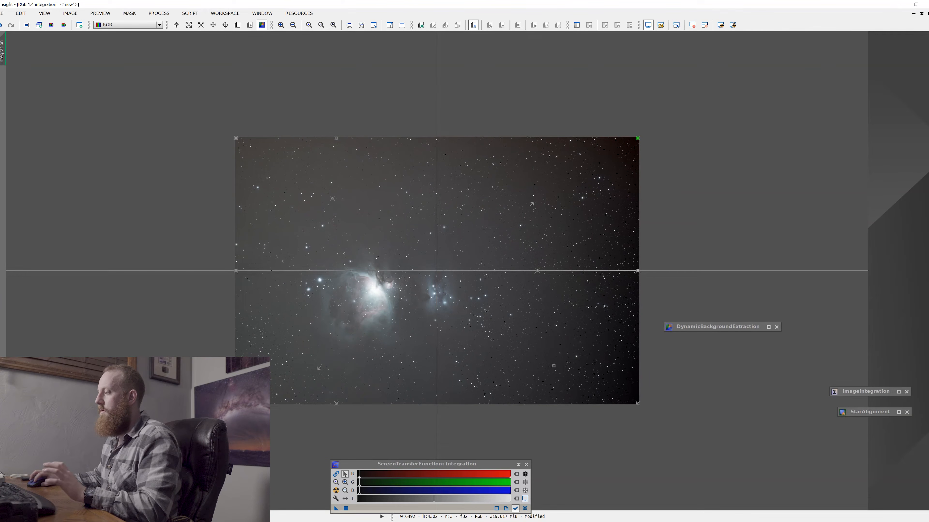
{"action": "key", "text": "ctrl+Tab"}
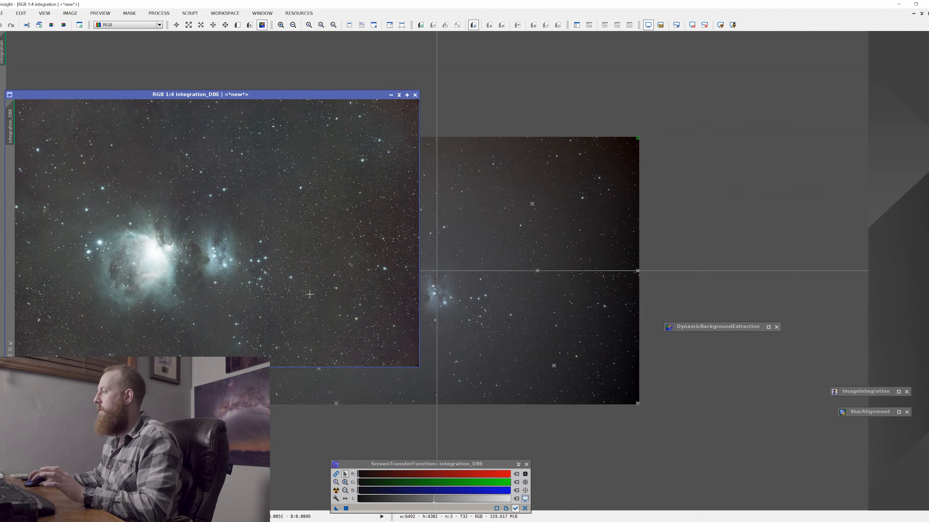
{"action": "scroll", "coordinate": [551, 361], "scroll_direction": "up", "scroll_amount": 2}
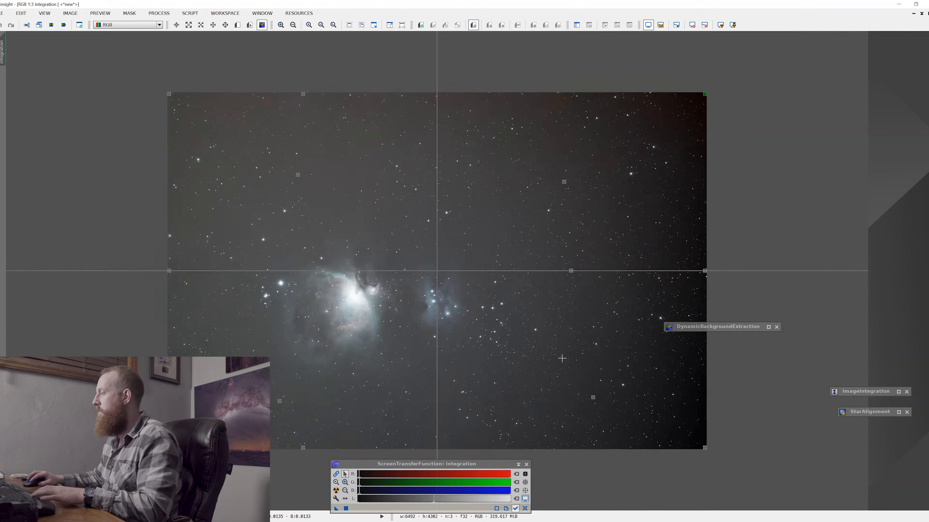
{"action": "left_click_drag", "start_coordinate": [636, 386], "coordinate": [607, 371]}
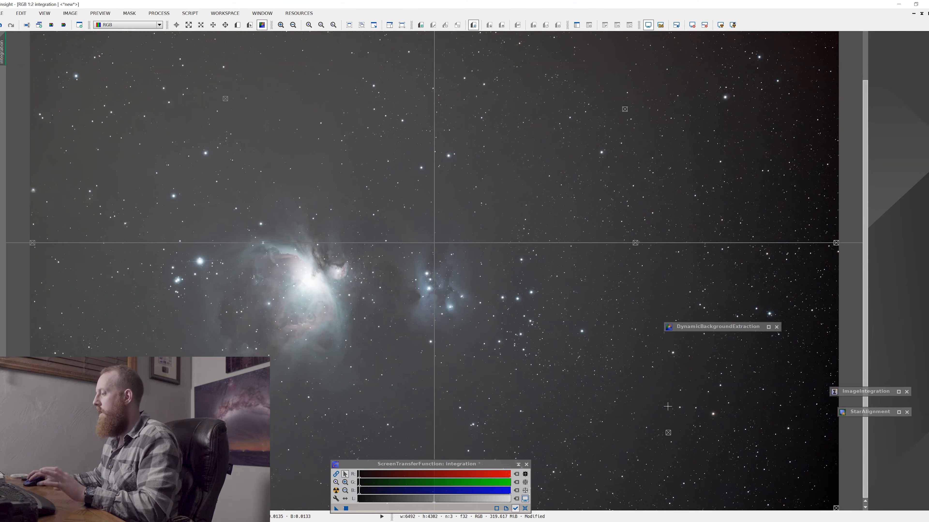
{"action": "scroll", "coordinate": [667, 406], "scroll_direction": "down", "scroll_amount": 1}
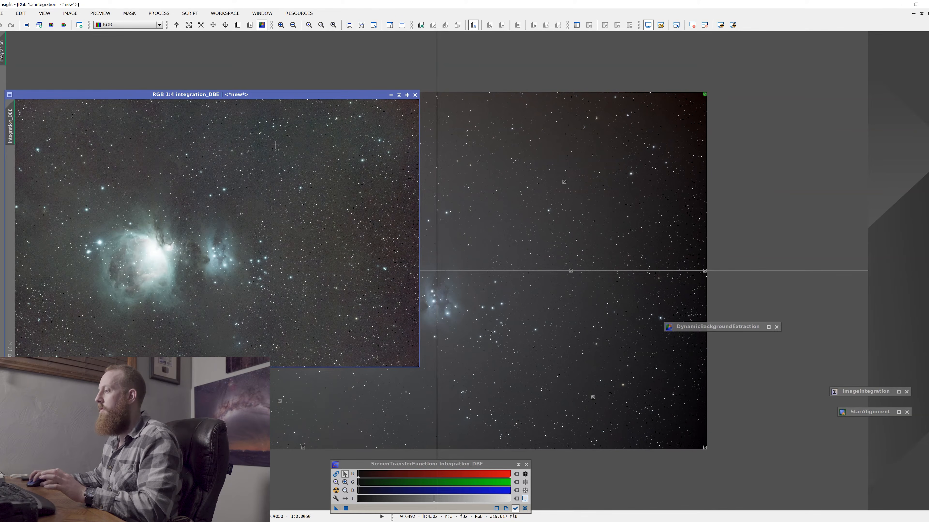
Examine the nebula and surrounding background of integration_DBE at 1:2 zoom for detail and remaining gradients.
{"action": "scroll", "coordinate": [328, 333], "scroll_direction": "up", "scroll_amount": 2}
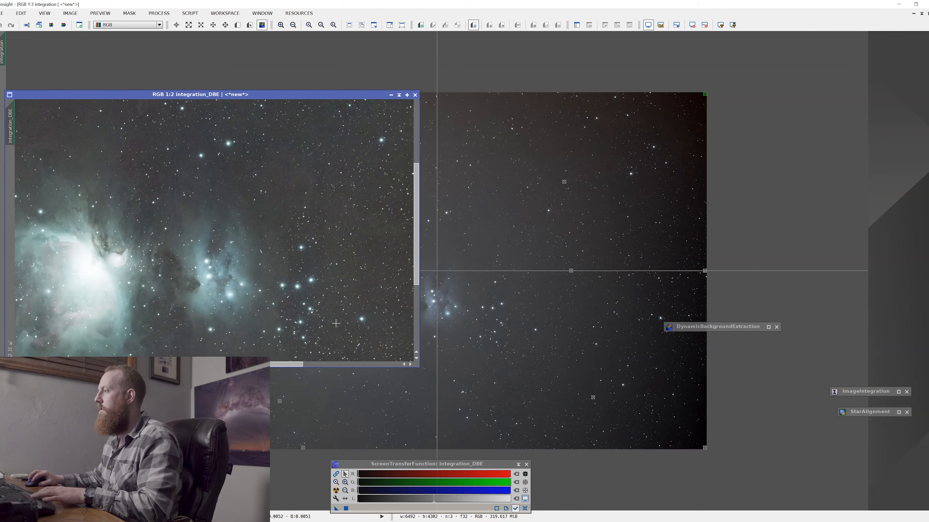
{"action": "key", "text": "space"}
{"action": "left_click_drag", "start_coordinate": [327, 334], "coordinate": [124, 129]}
{"action": "left_click_drag", "start_coordinate": [287, 152], "coordinate": [269, 270]}
{"action": "left_click_drag", "start_coordinate": [259, 172], "coordinate": [282, 265]}
{"action": "left_click_drag", "start_coordinate": [187, 194], "coordinate": [390, 258]}
{"action": "left_click_drag", "start_coordinate": [119, 196], "coordinate": [353, 224]}
{"action": "left_click_drag", "start_coordinate": [207, 240], "coordinate": [202, 144]}
{"action": "left_click_drag", "start_coordinate": [274, 283], "coordinate": [276, 148]}
{"action": "left_click_drag", "start_coordinate": [293, 298], "coordinate": [298, 262]}
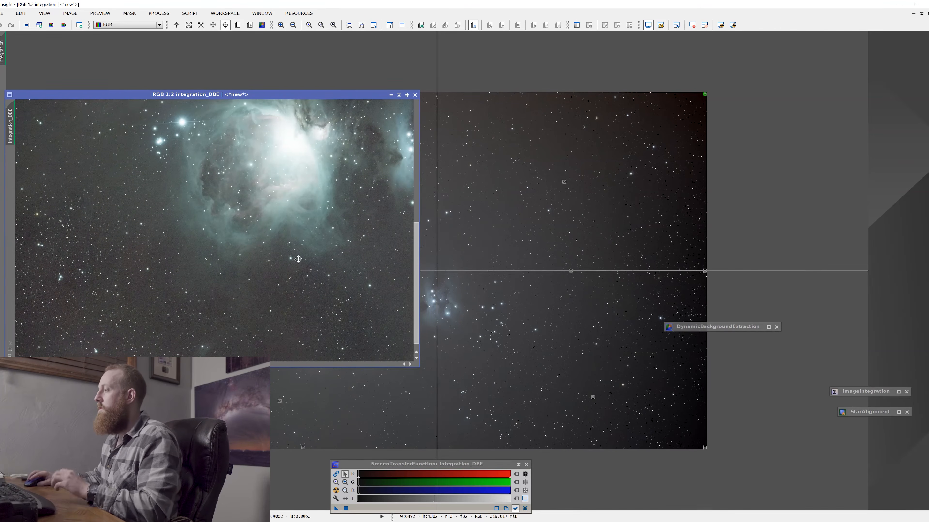
{"action": "scroll", "coordinate": [300, 259], "scroll_direction": "down", "scroll_amount": 1}
{"action": "scroll", "coordinate": [304, 259], "scroll_direction": "down", "scroll_amount": 1}
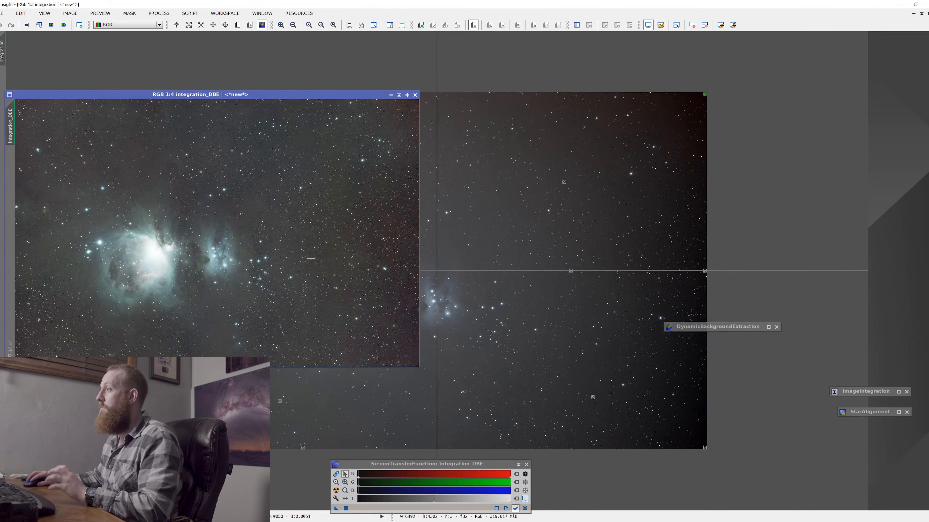
Close DynamicBackgroundExtraction, cancelling its active session, and maximize integration_DBE at 1:3 zoom.
{"action": "left_click_drag", "start_coordinate": [254, 98], "coordinate": [416, 128]}
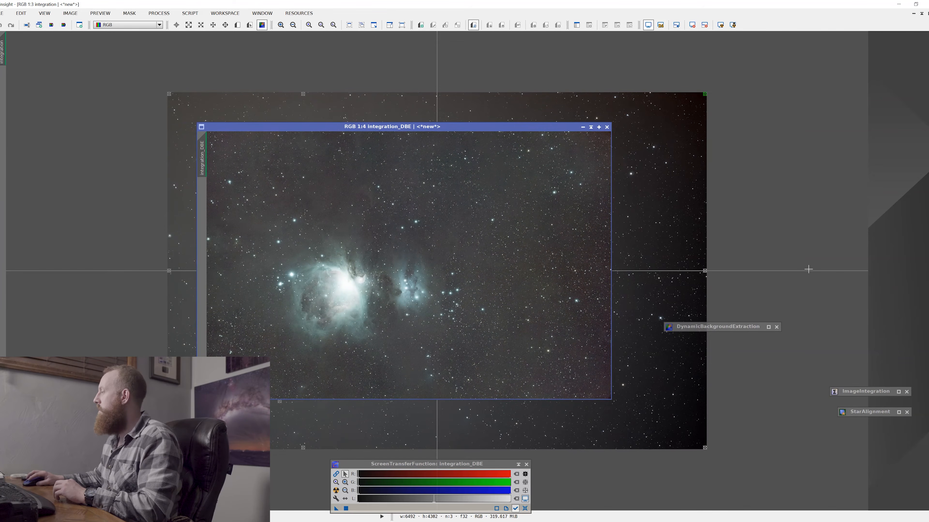
{"action": "left_click", "coordinate": [777, 328]}
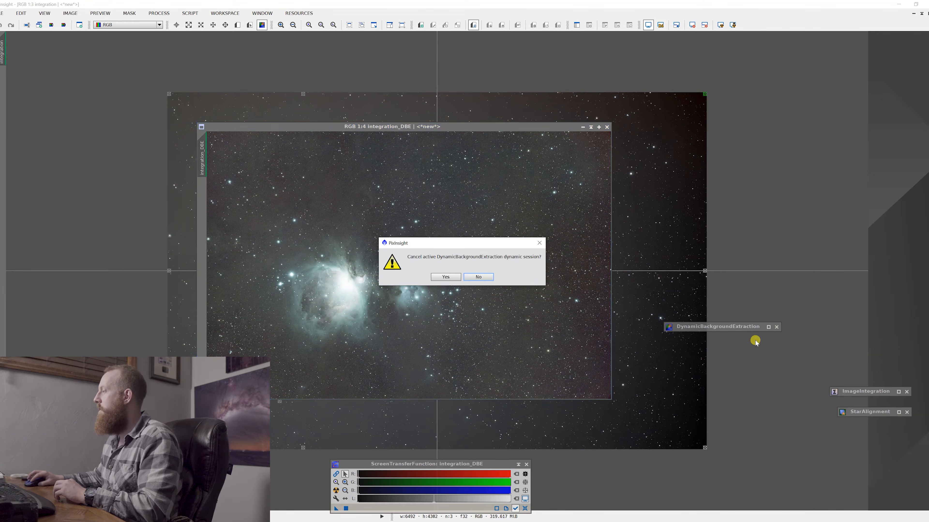
{"action": "left_click", "coordinate": [445, 277]}
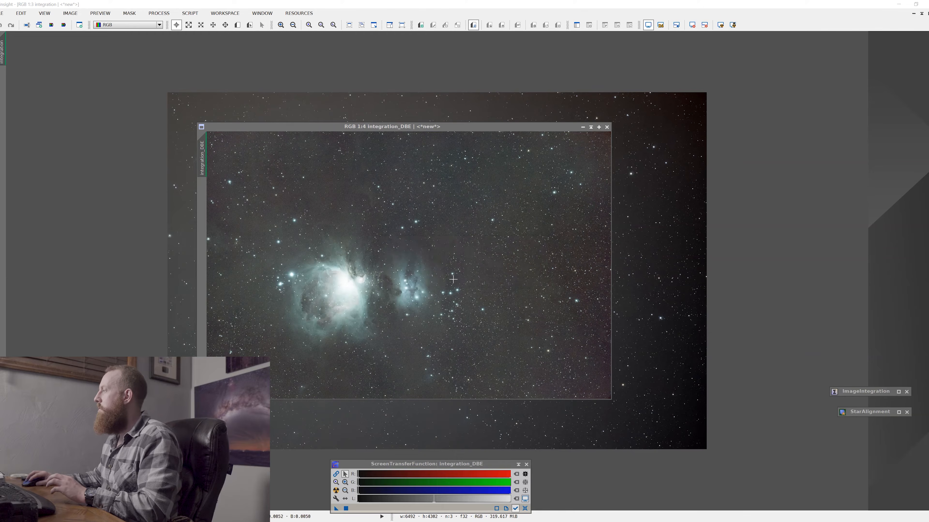
{"action": "left_click", "coordinate": [599, 127]}
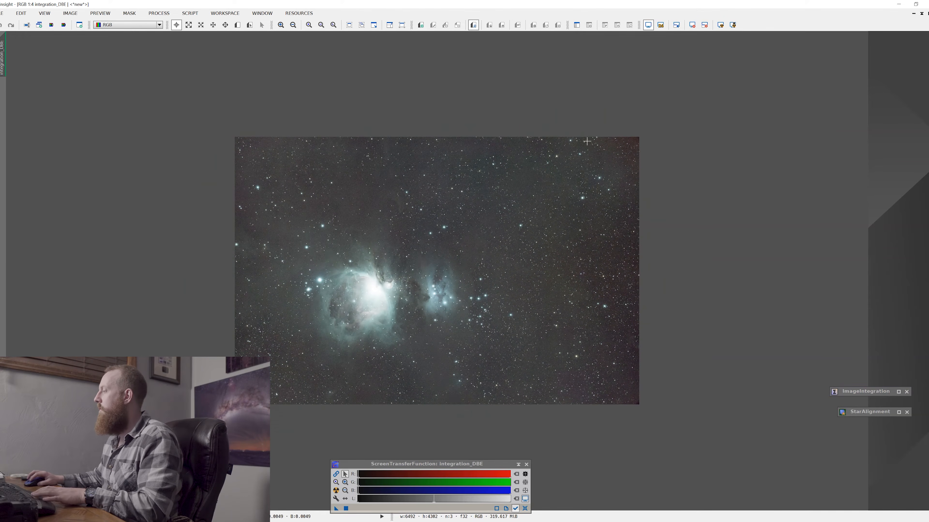
{"action": "scroll", "coordinate": [529, 222], "scroll_direction": "up", "scroll_amount": 1}
{"action": "key", "text": "space"}
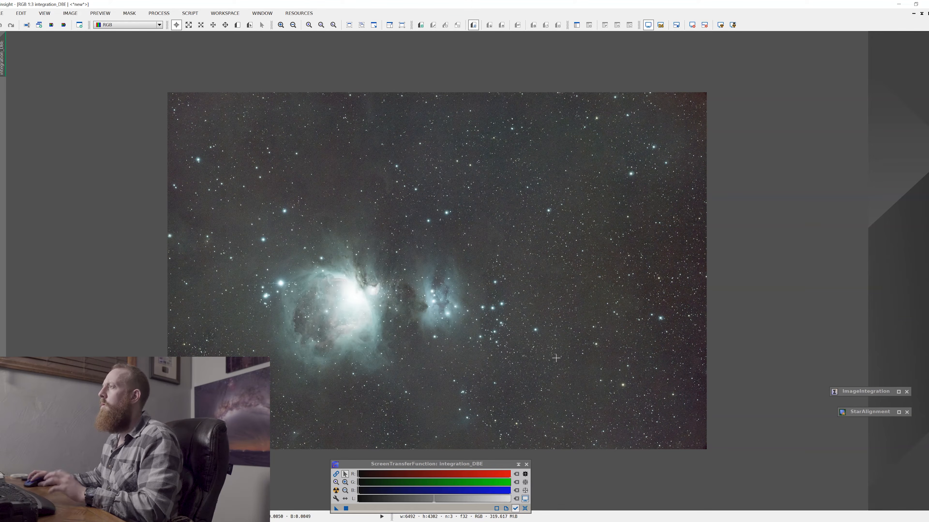
Open the BackgroundNeutralization process and draw a preview over the star field above and to the right of the nebulae.
{"action": "left_click", "coordinate": [165, 13]}
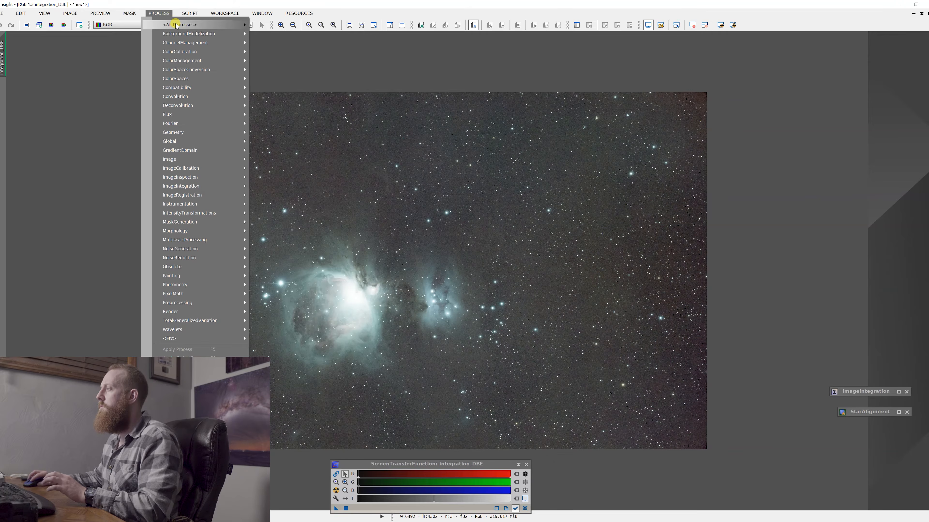
{"action": "mouse_move", "coordinate": [180, 25]}
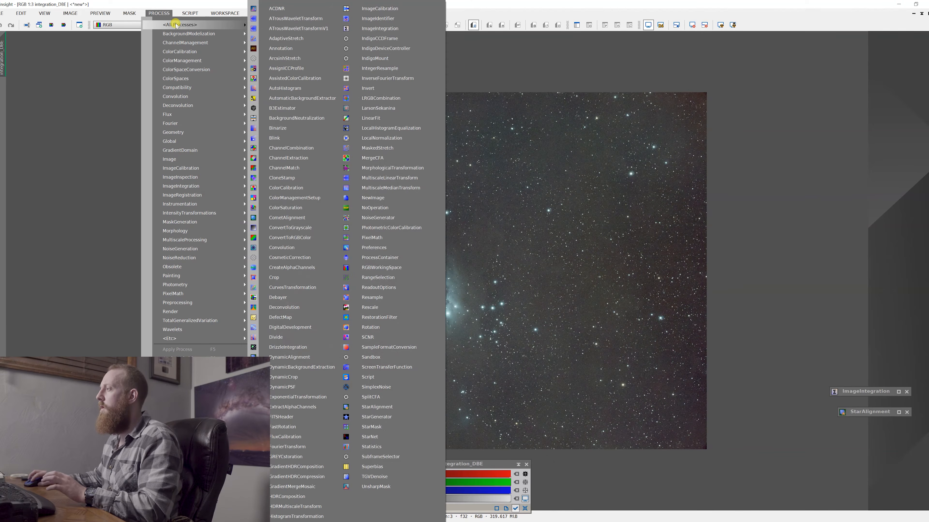
{"action": "left_click", "coordinate": [305, 118]}
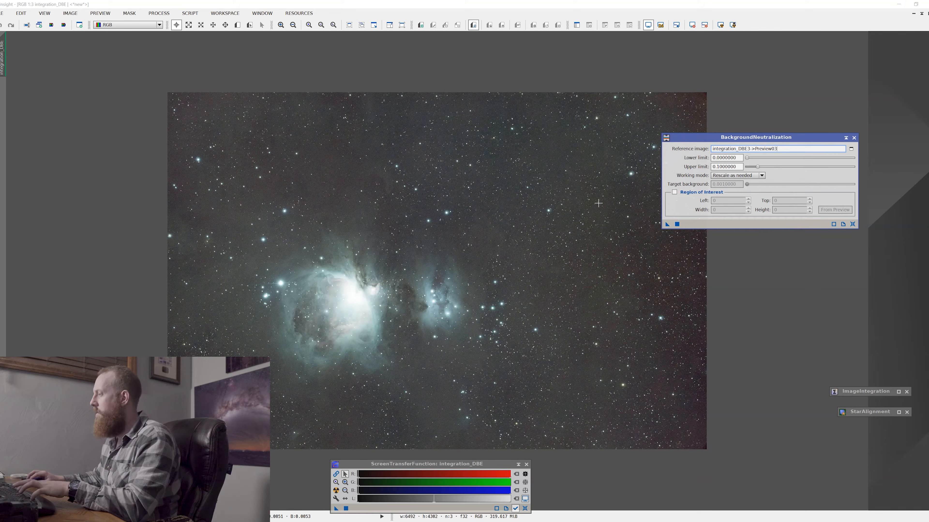
{"action": "key", "text": "alt+n"}
{"action": "left_click_drag", "start_coordinate": [530, 134], "coordinate": [604, 198]}
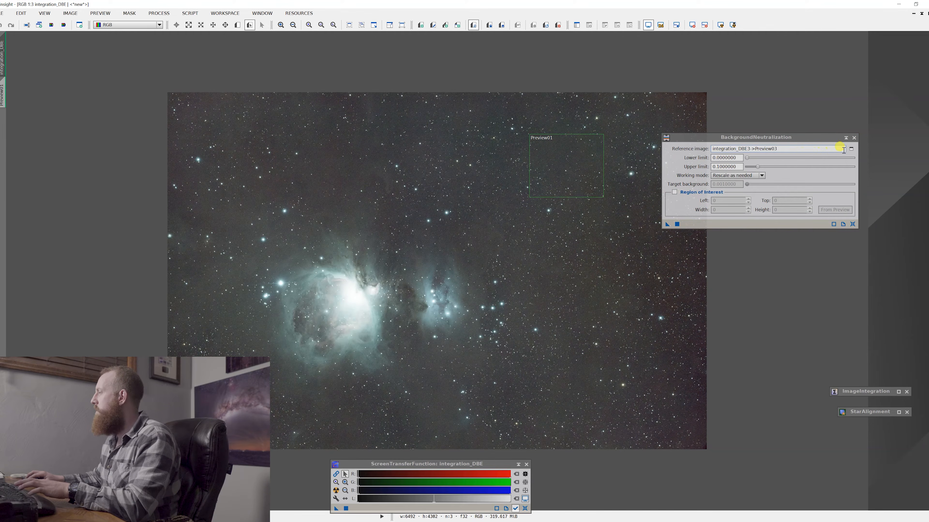
Set the BackgroundNeutralization reference image to integration_DBE->Preview01.
{"action": "left_click", "coordinate": [852, 149]}
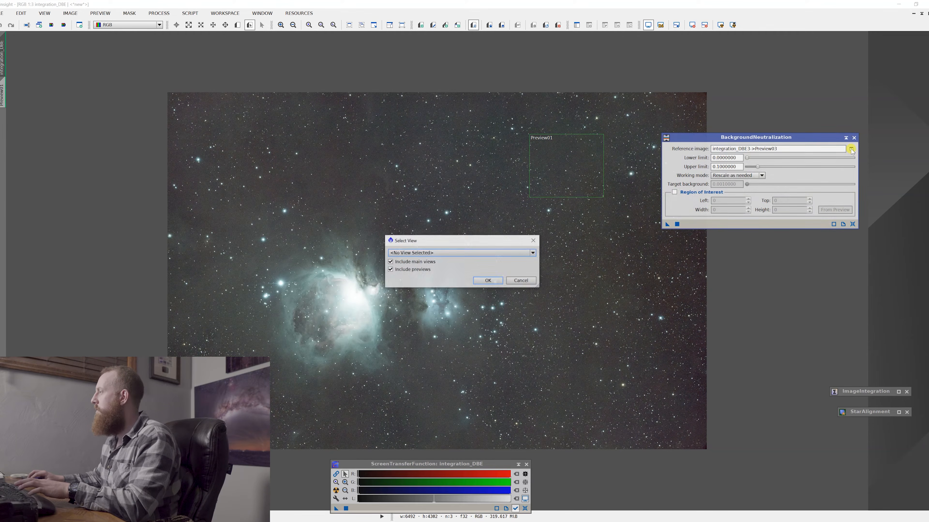
{"action": "left_click", "coordinate": [430, 254]}
{"action": "left_click", "coordinate": [446, 284]}
{"action": "left_click", "coordinate": [488, 281]}
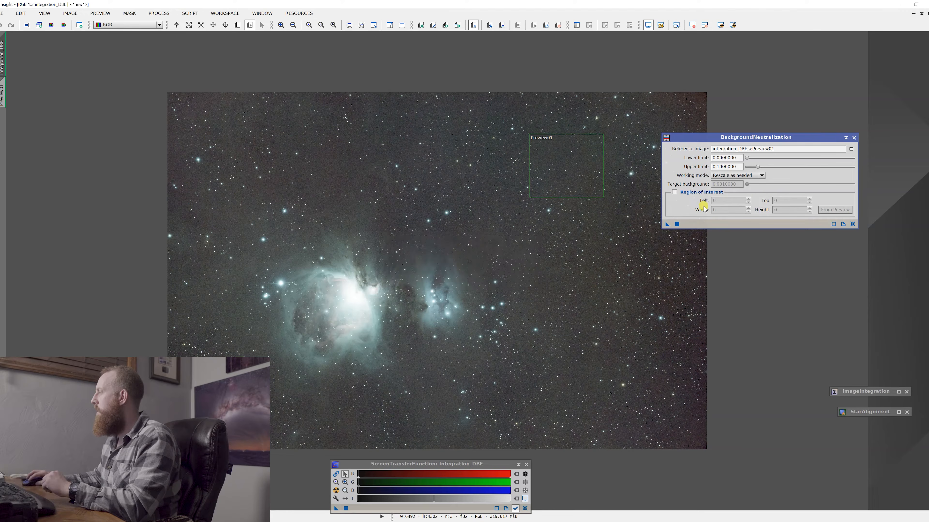
Apply the background neutralization to integration_DBE, compare the image before and after, and close the process window.
{"action": "left_click_drag", "start_coordinate": [677, 224], "coordinate": [563, 188]}
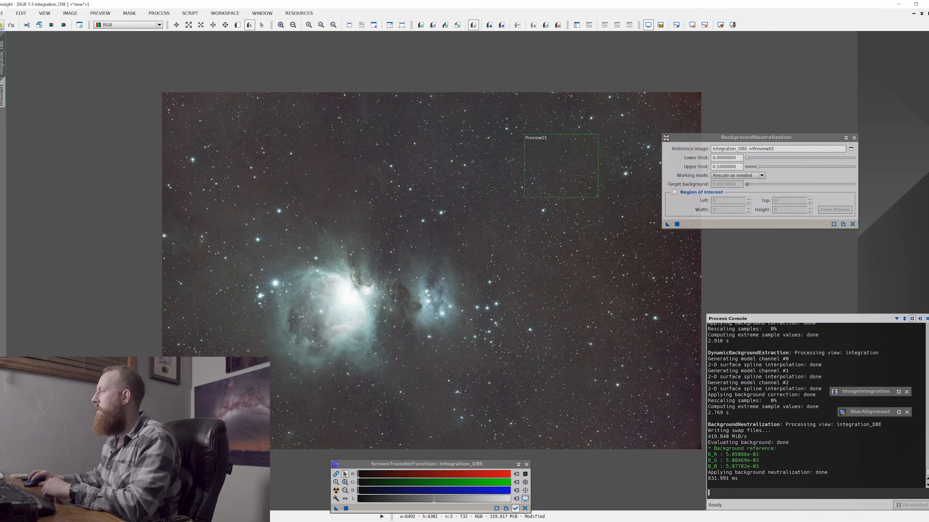
{"action": "left_click", "coordinate": [2, 24]}
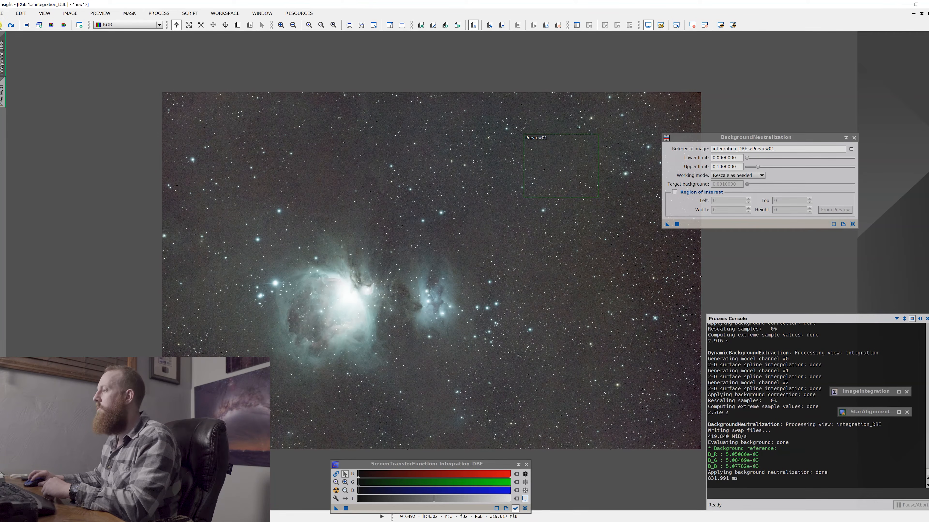
{"action": "left_click", "coordinate": [854, 139]}
Open the ColorCalibration process beside the nebulae and set its background reference image to integration_DBE->Preview01.
{"action": "left_click", "coordinate": [158, 15]}
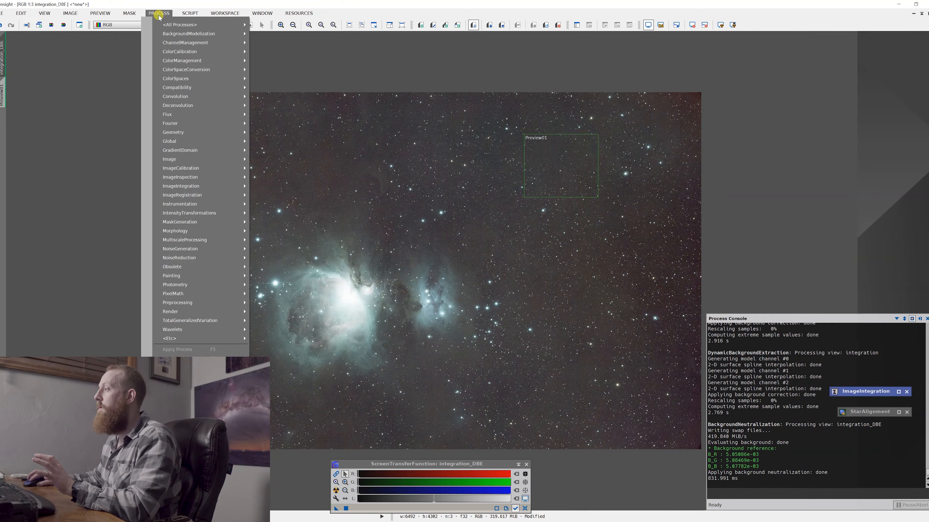
{"action": "mouse_move", "coordinate": [190, 24]}
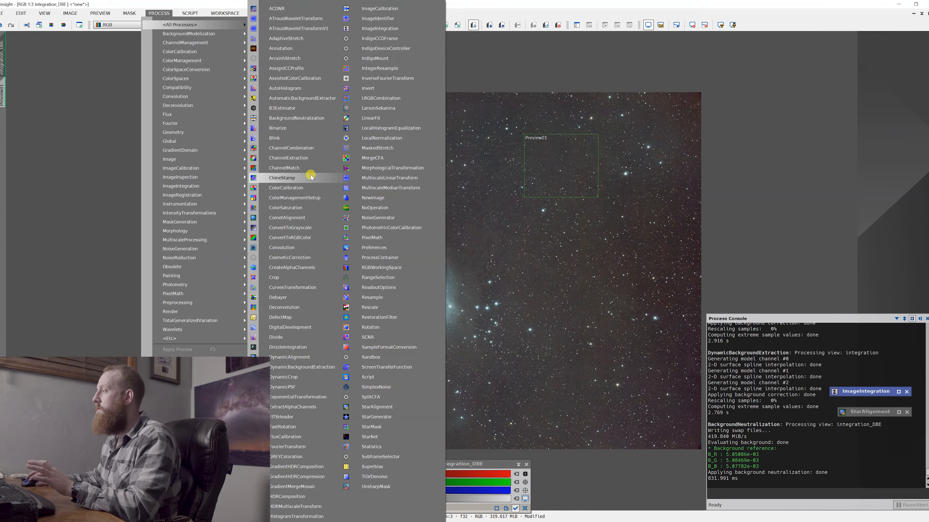
{"action": "left_click", "coordinate": [310, 187]}
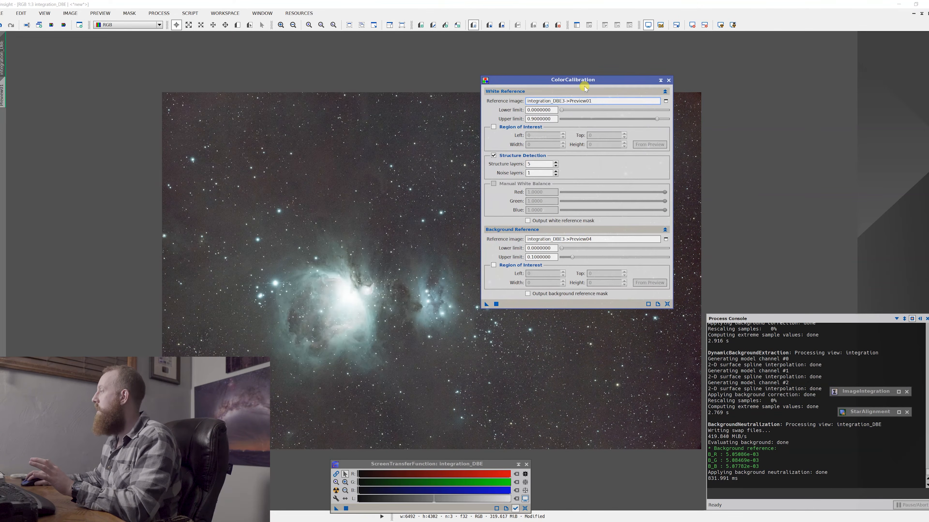
{"action": "left_click_drag", "start_coordinate": [602, 81], "coordinate": [731, 121]}
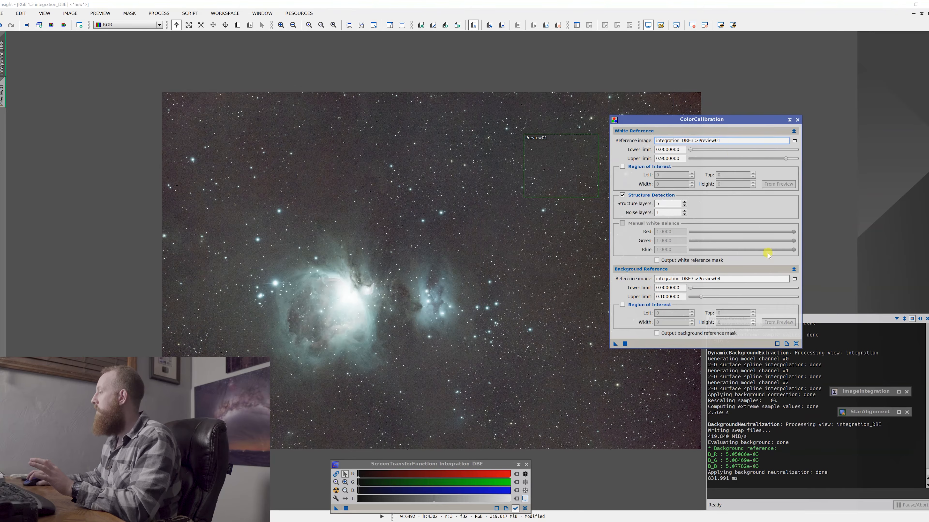
{"action": "left_click", "coordinate": [794, 279]}
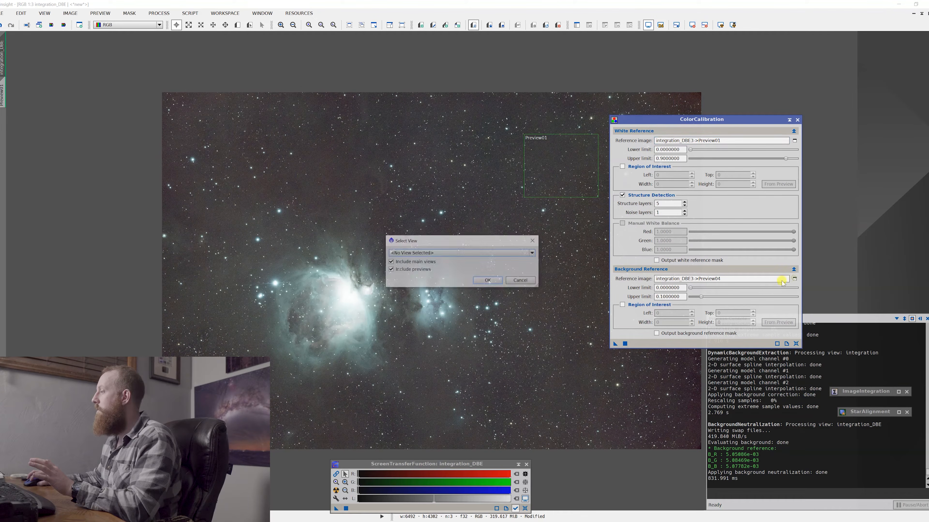
{"action": "left_click", "coordinate": [430, 252]}
{"action": "left_click", "coordinate": [427, 284]}
{"action": "left_click", "coordinate": [489, 280]}
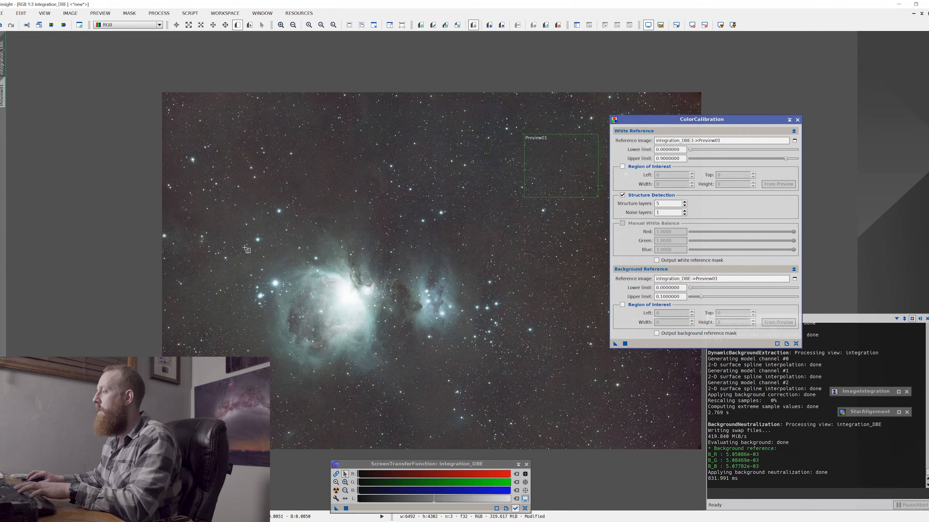
Draw a second preview over the outer left part of the large nebula and set integration_DBE->Preview02 as the white reference image.
{"action": "left_click_drag", "start_coordinate": [246, 254], "coordinate": [313, 377]}
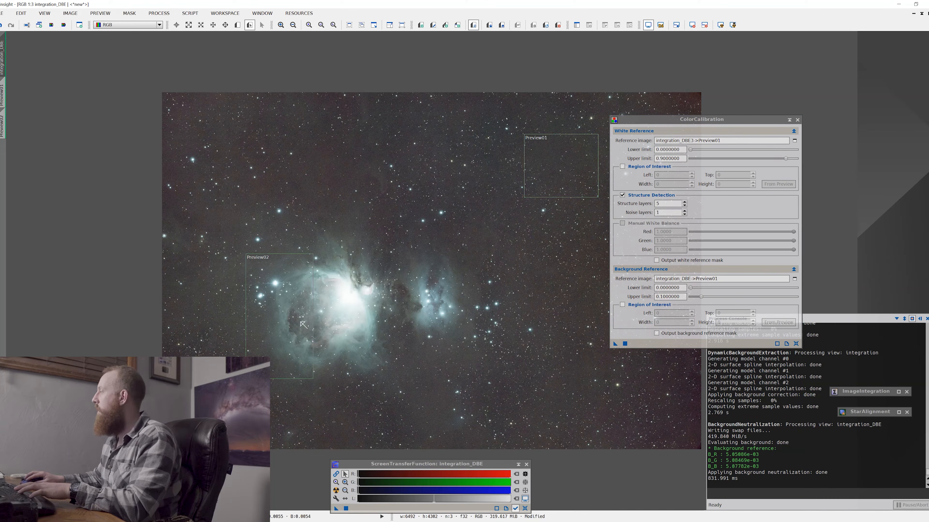
{"action": "left_click", "coordinate": [794, 141]}
{"action": "left_click", "coordinate": [446, 252]}
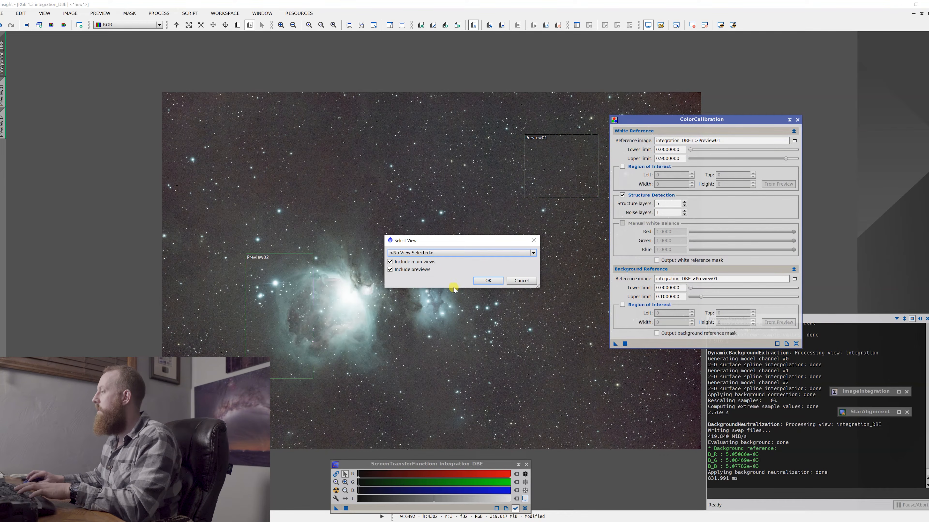
{"action": "left_click", "coordinate": [438, 289]}
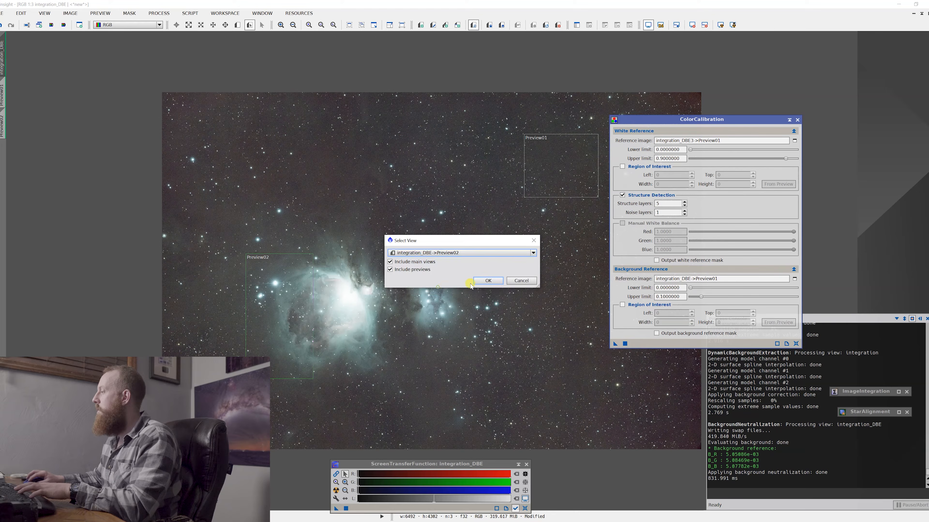
{"action": "left_click", "coordinate": [487, 281]}
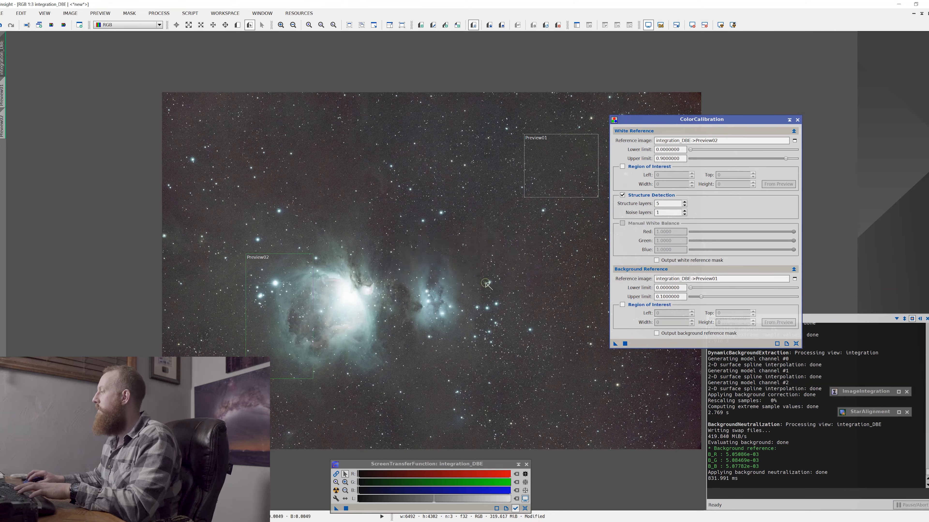
Apply the color calibration to integration_DBE, collapse the process window, and compare the image before and after.
{"action": "left_click", "coordinate": [616, 345]}
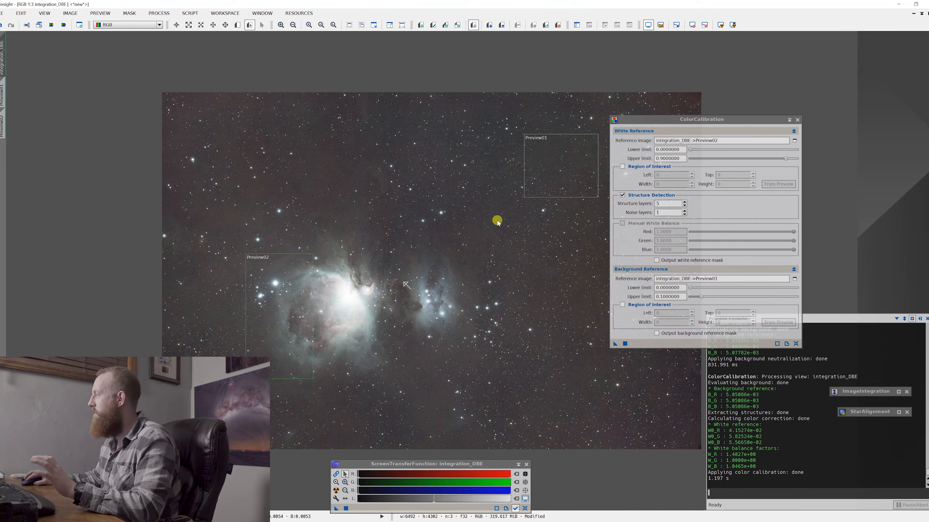
{"action": "left_click", "coordinate": [790, 120]}
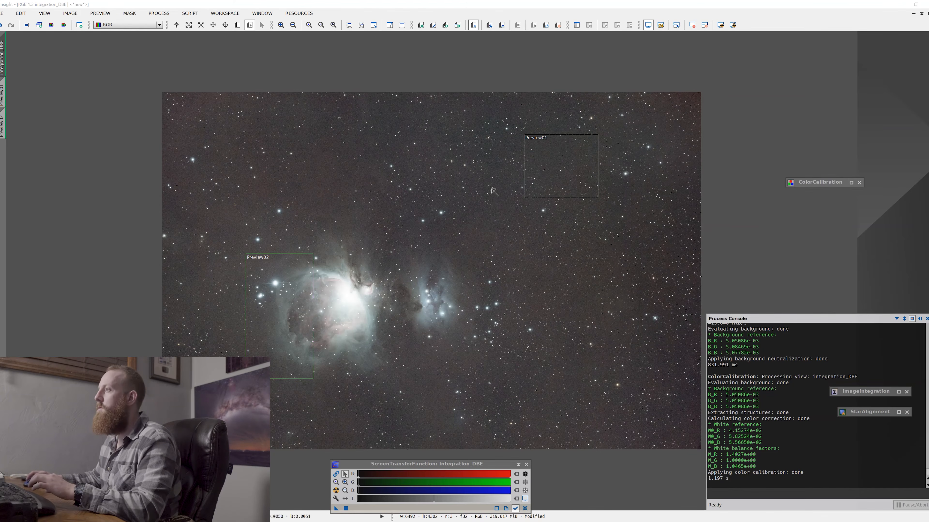
{"action": "left_click", "coordinate": [1, 25]}
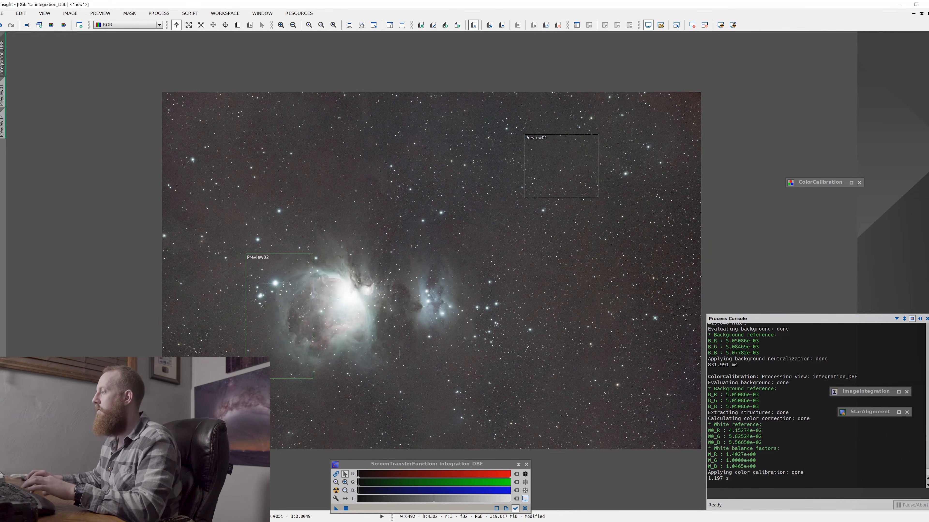
Examine the color-calibrated nebula and surrounding background up close, and close the ScreenTransferFunction window.
{"action": "scroll", "coordinate": [399, 354], "scroll_direction": "up", "scroll_amount": 1}
{"action": "left_click_drag", "start_coordinate": [347, 352], "coordinate": [535, 171]}
{"action": "left_click_drag", "start_coordinate": [232, 242], "coordinate": [392, 386]}
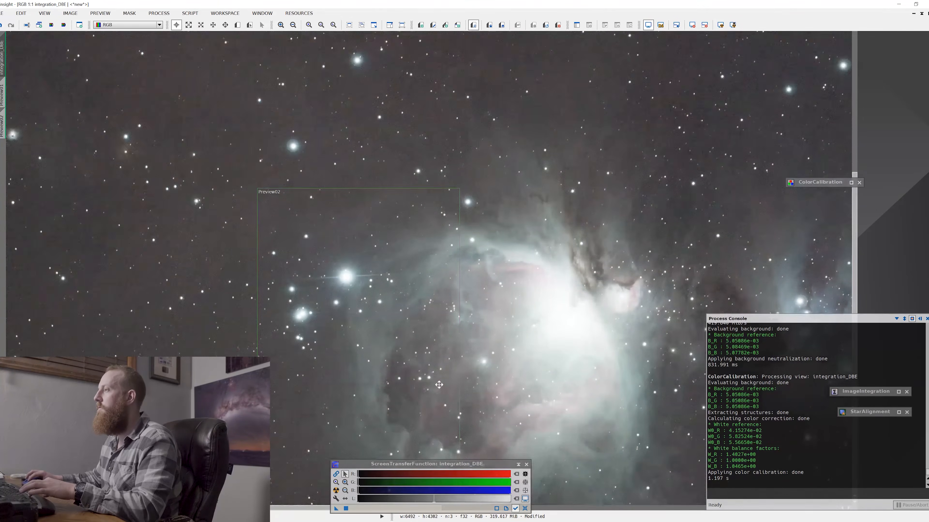
{"action": "left_click_drag", "start_coordinate": [446, 134], "coordinate": [444, 63]}
{"action": "left_click_drag", "start_coordinate": [562, 320], "coordinate": [487, 162]}
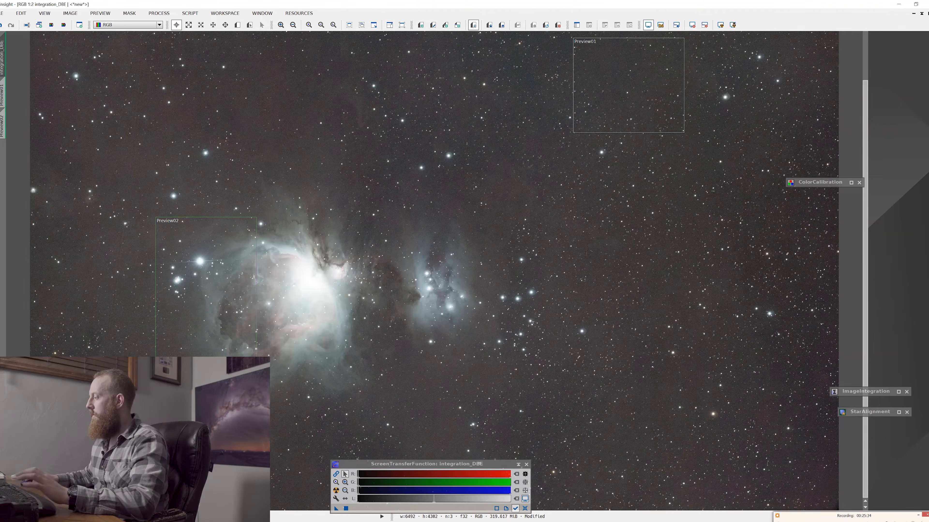
{"action": "left_click", "coordinate": [527, 466]}
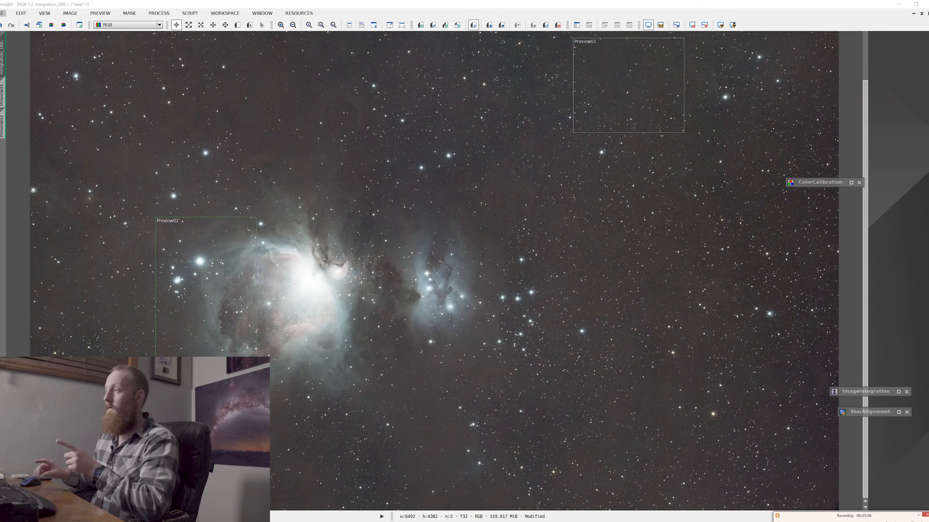
Save the image in the Tutorial folder as a 32-bit floating-point FITS file named Tutorial Master_M42.
{"action": "left_click", "coordinate": [1, 14]}
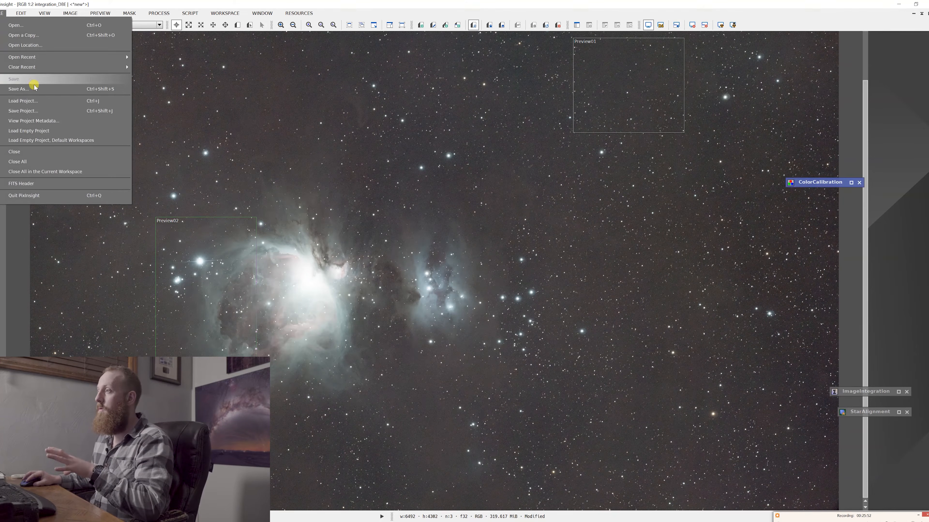
{"action": "left_click", "coordinate": [45, 91]}
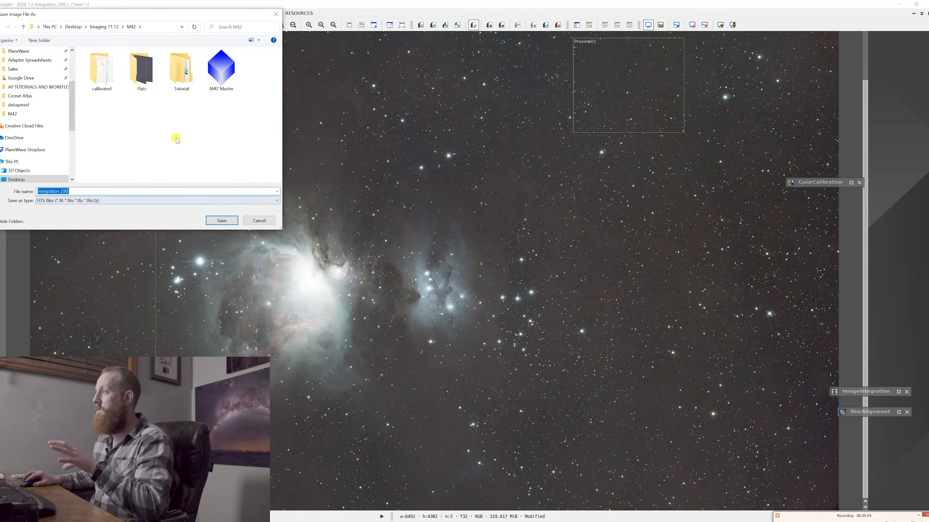
{"action": "double_click", "coordinate": [184, 88]}
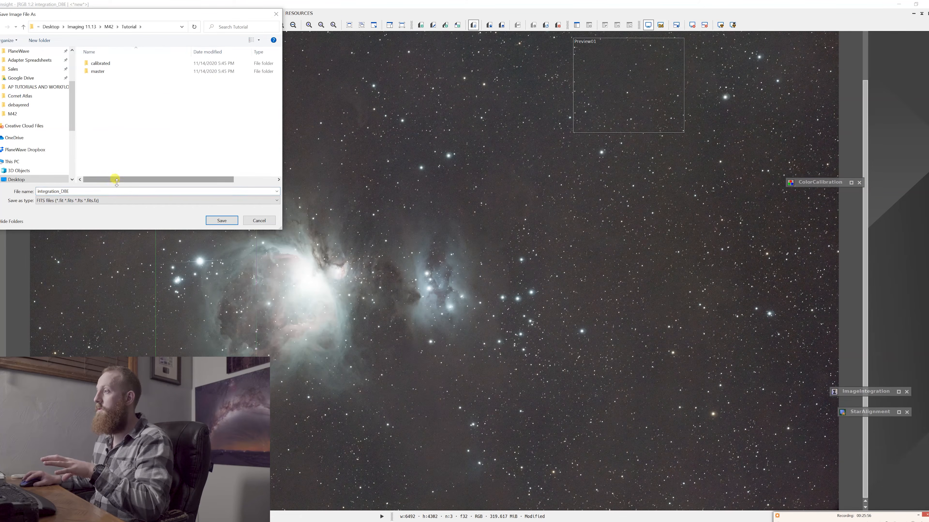
{"action": "type", "text": "Tutorial Master_M42"}
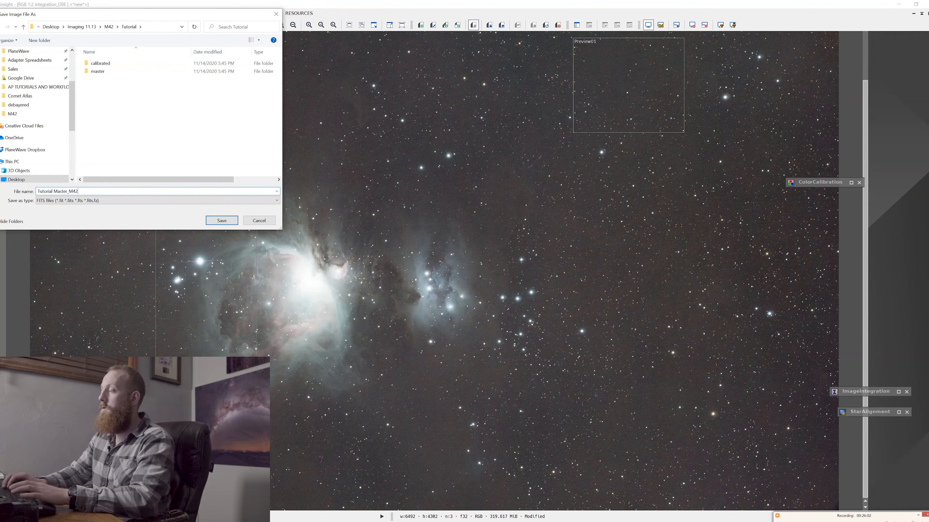
{"action": "key", "text": "Return"}
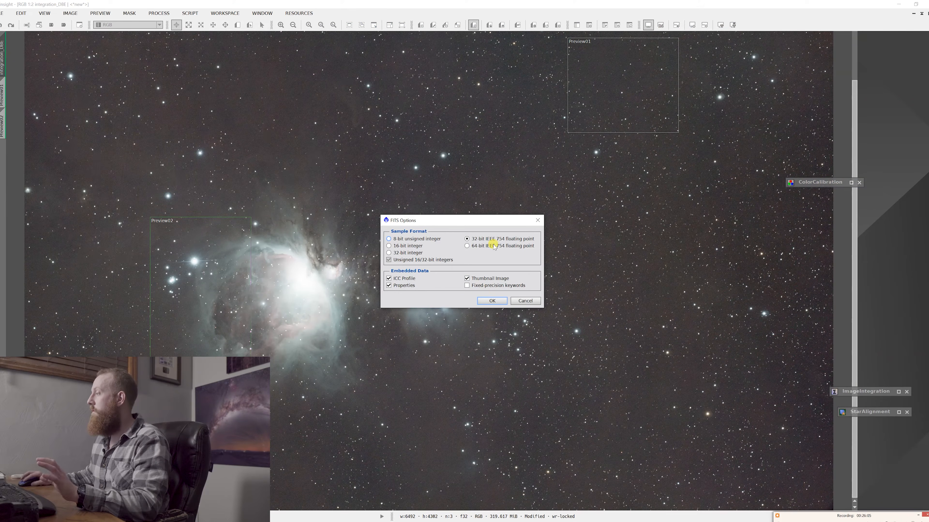
{"action": "left_click", "coordinate": [492, 300]}
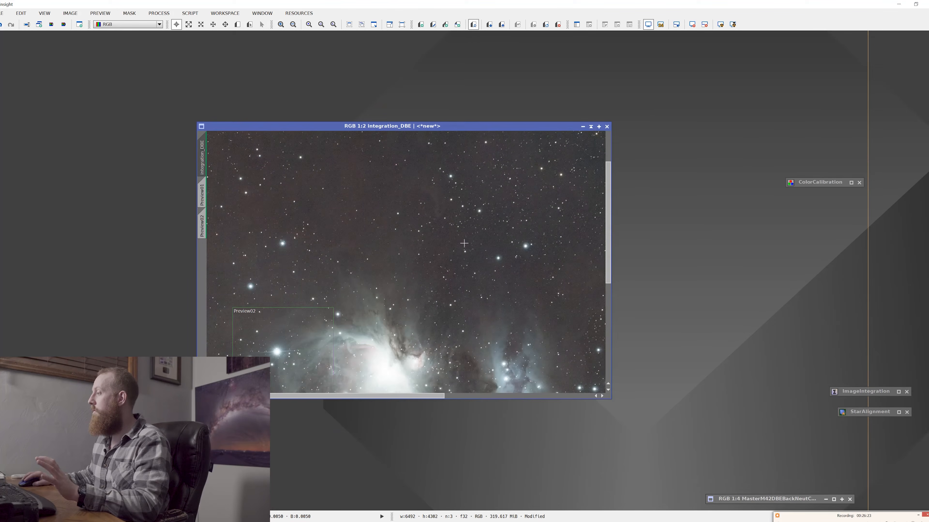
Fit the whole integration_DBE image in its window and reset its screen stretch to show the linear data.
{"action": "scroll", "coordinate": [464, 244], "scroll_direction": "down", "scroll_amount": 1}
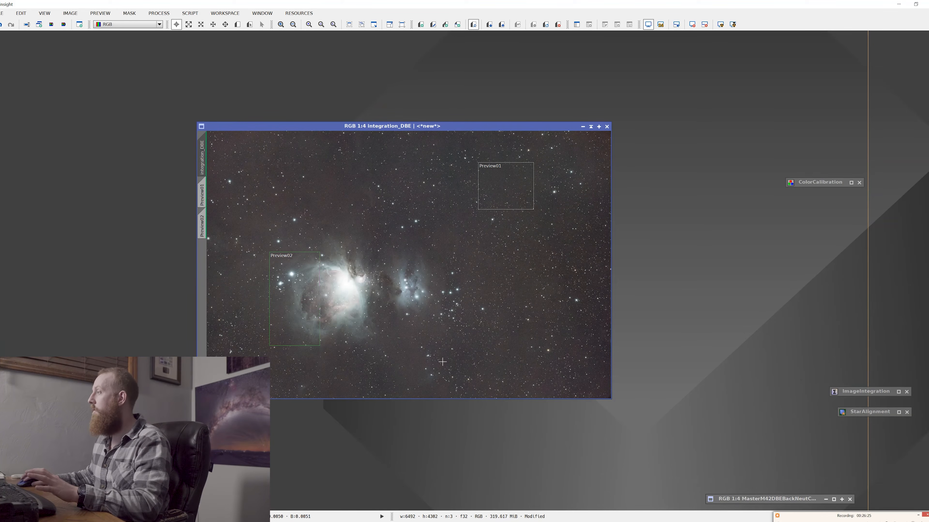
{"action": "scroll", "coordinate": [442, 362], "scroll_direction": "down", "scroll_amount": 1}
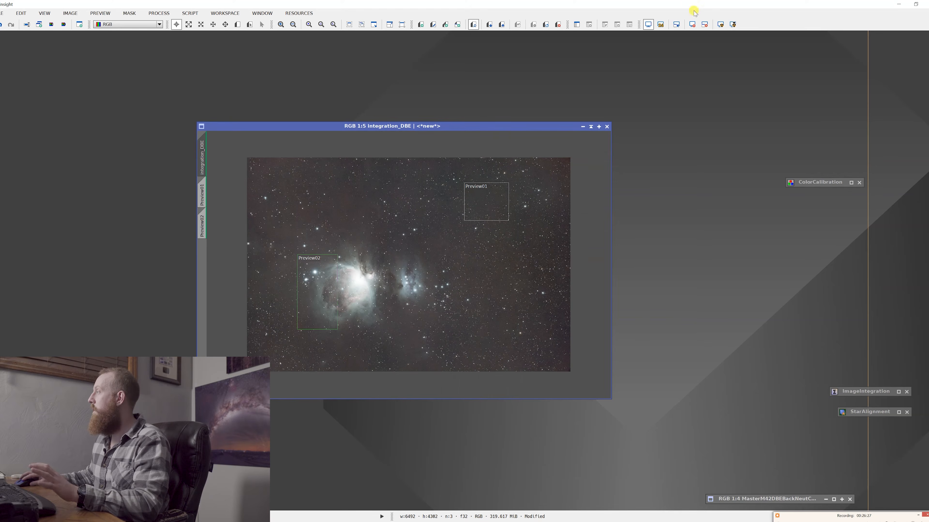
{"action": "left_click", "coordinate": [706, 24]}
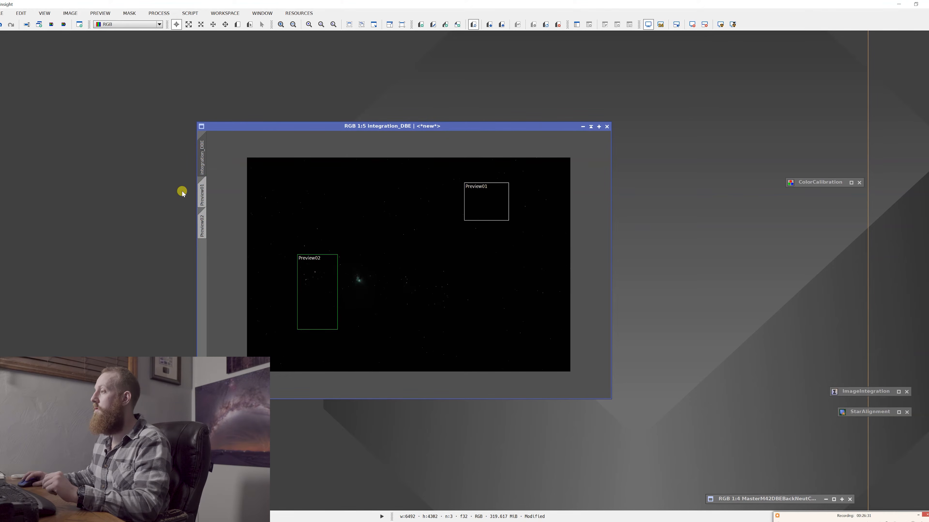
Open ArcsinhStretch beside the integration_DBE window and estimate the black point with the real-time preview running.
{"action": "left_click", "coordinate": [159, 13]}
{"action": "mouse_move", "coordinate": [176, 25]}
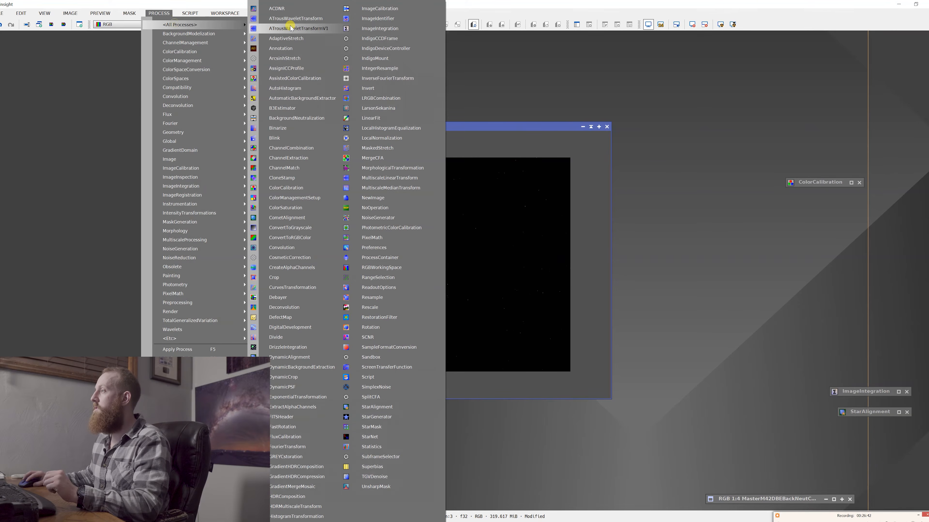
{"action": "left_click", "coordinate": [294, 58]}
{"action": "left_click_drag", "start_coordinate": [443, 126], "coordinate": [369, 114]}
{"action": "scroll", "coordinate": [354, 279], "scroll_direction": "up", "scroll_amount": 1}
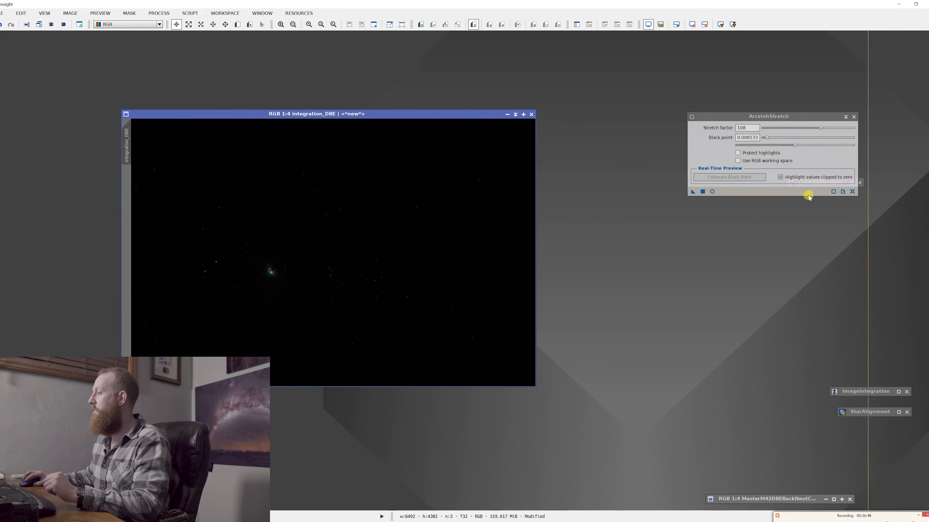
{"action": "left_click", "coordinate": [712, 192]}
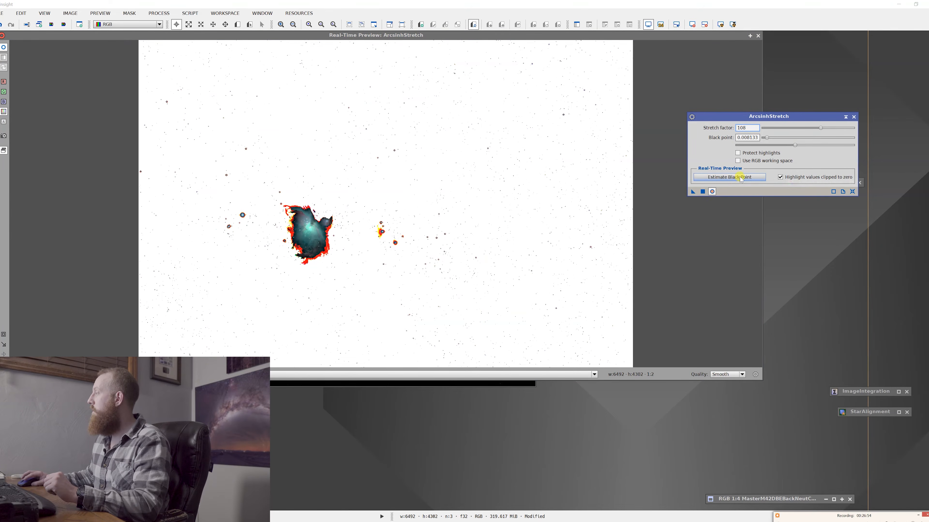
{"action": "left_click", "coordinate": [740, 177]}
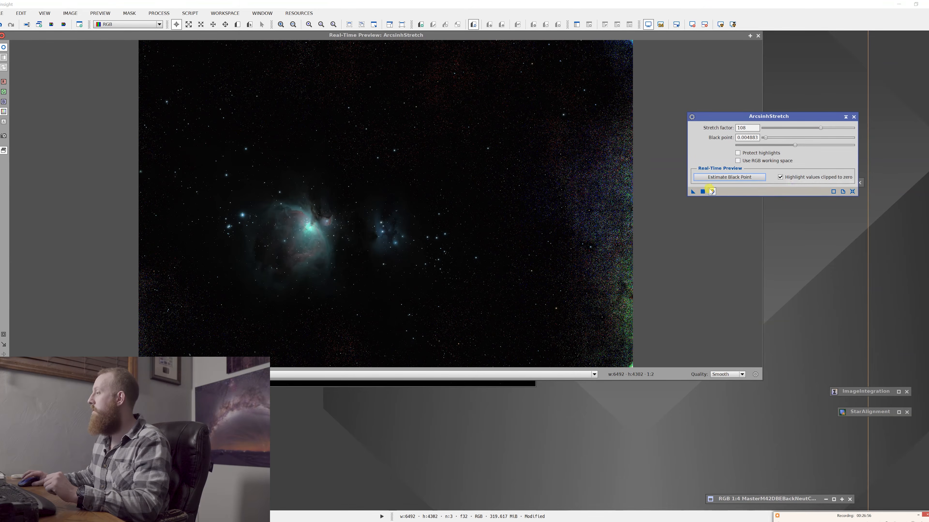
Try ArcsinhStretch stretch factors of 14.5, 31.1 and 267 in the real-time preview, and raise the factor further.
{"action": "left_click_drag", "start_coordinate": [821, 128], "coordinate": [814, 129]}
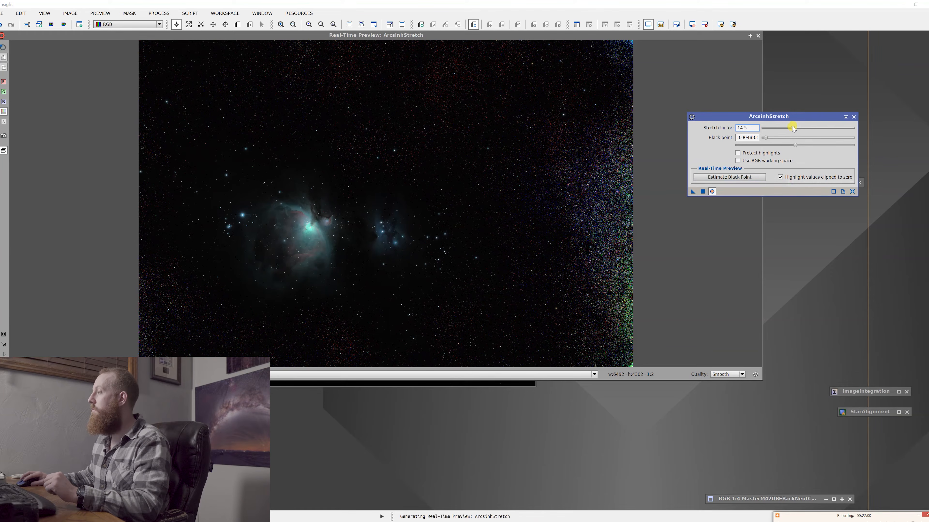
{"action": "mouse_move", "coordinate": [793, 128]}
{"action": "left_mouse_down"}
{"action": "mouse_move", "coordinate": [783, 128]}
{"action": "mouse_move", "coordinate": [802, 130]}
{"action": "left_mouse_up"}
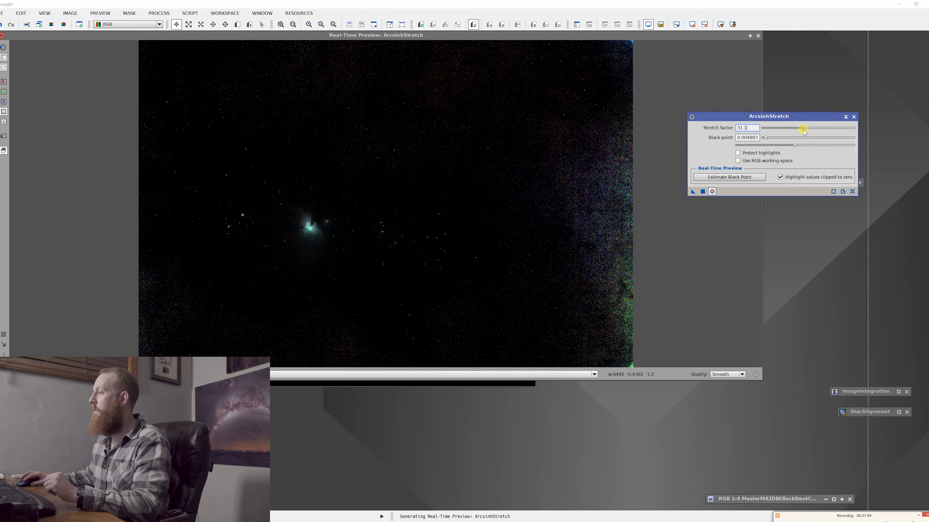
{"action": "left_click_drag", "start_coordinate": [803, 128], "coordinate": [833, 129]}
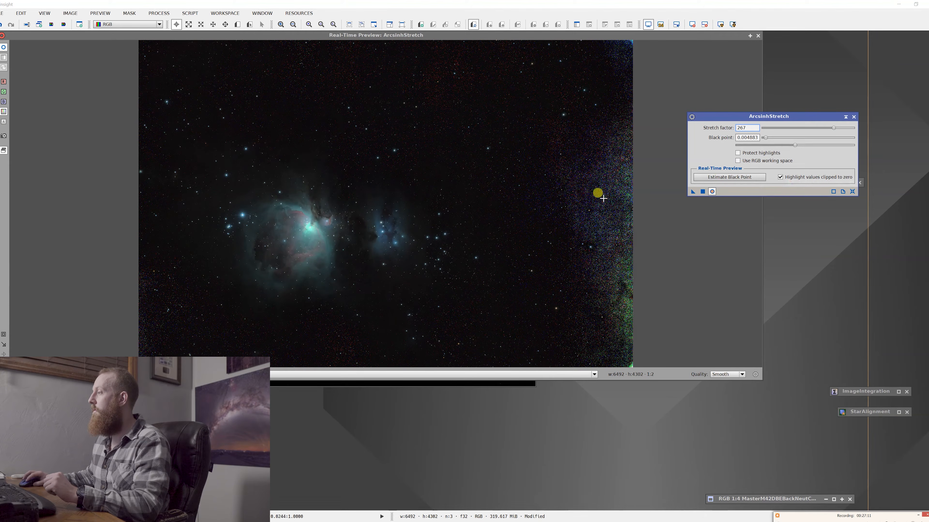
{"action": "left_click_drag", "start_coordinate": [834, 128], "coordinate": [859, 130]}
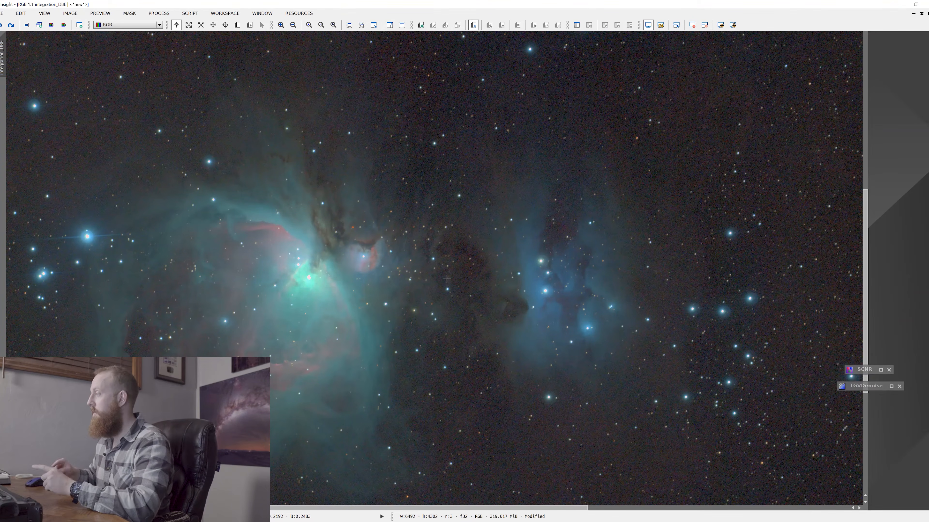
Examine the stretched nebula and star field up close, and open the SCNR process for green removal.
{"action": "left_click_drag", "start_coordinate": [221, 259], "coordinate": [426, 250]}
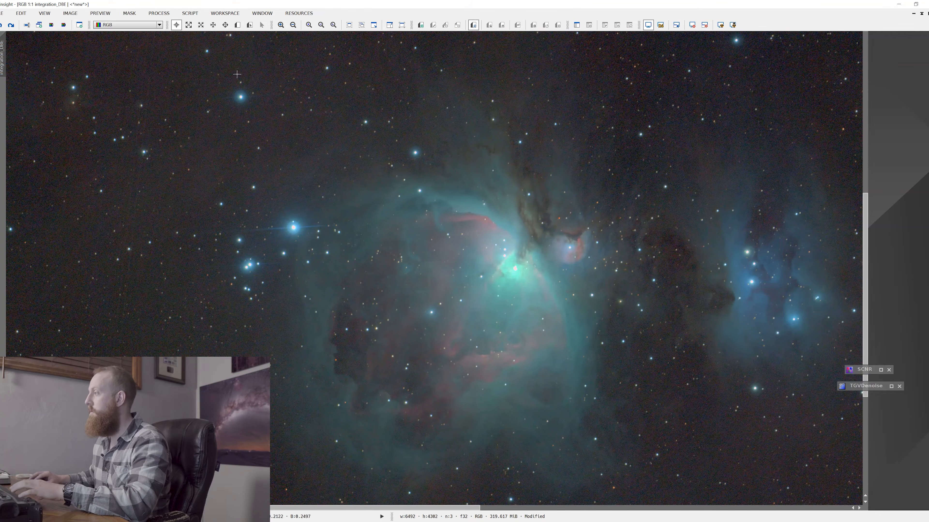
{"action": "left_click_drag", "start_coordinate": [318, 164], "coordinate": [309, 292]}
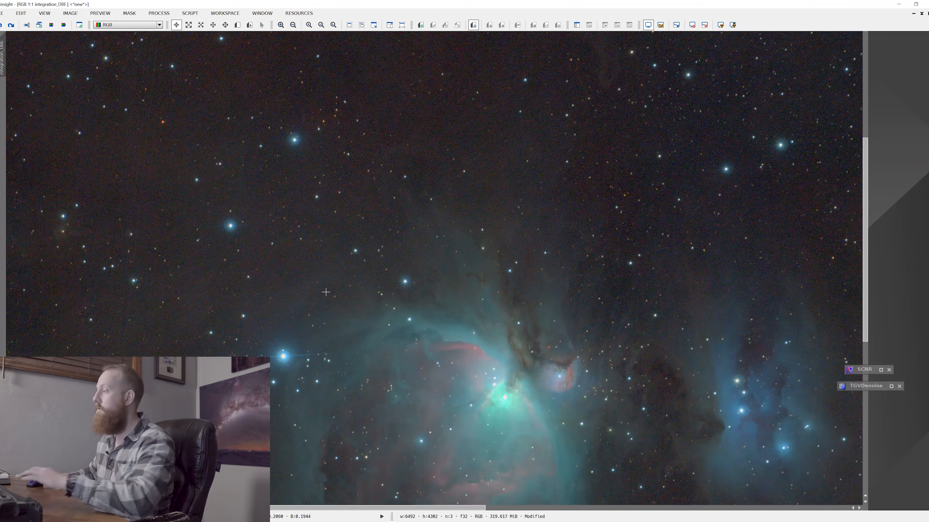
{"action": "key", "text": "space"}
{"action": "left_click_drag", "start_coordinate": [505, 397], "coordinate": [412, 245]}
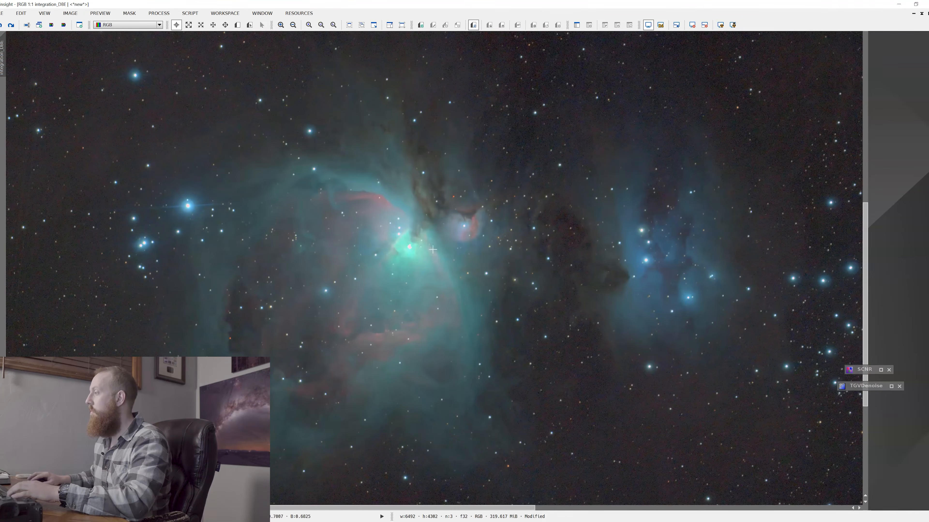
{"action": "scroll", "coordinate": [456, 253], "scroll_direction": "down", "scroll_amount": 1}
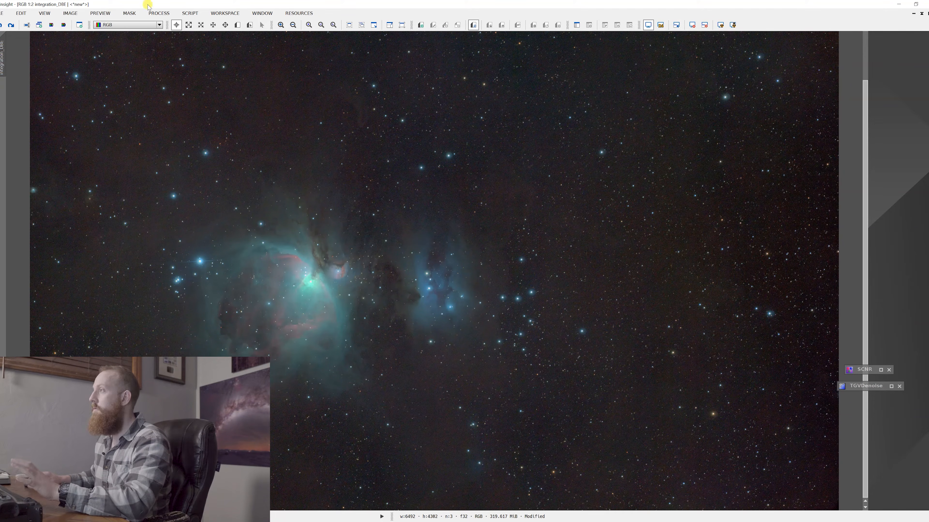
{"action": "left_click", "coordinate": [160, 14]}
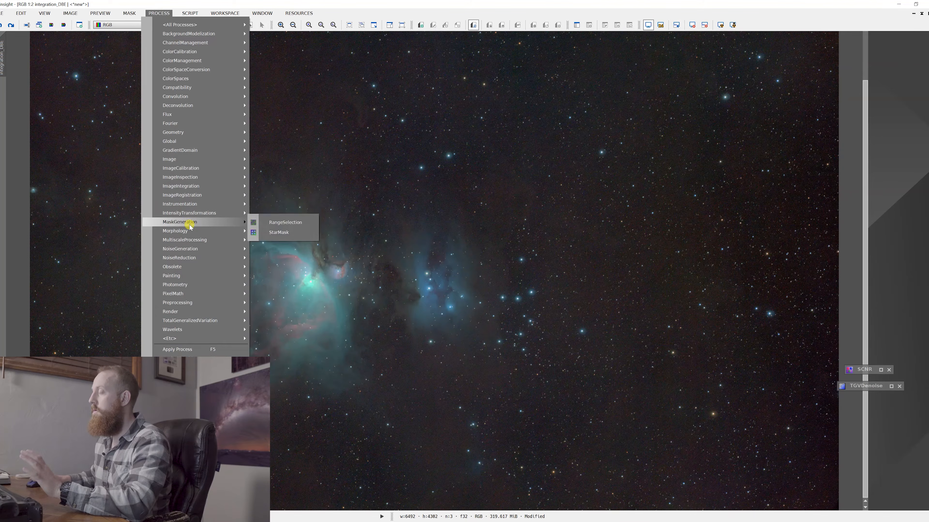
{"action": "mouse_move", "coordinate": [206, 25]}
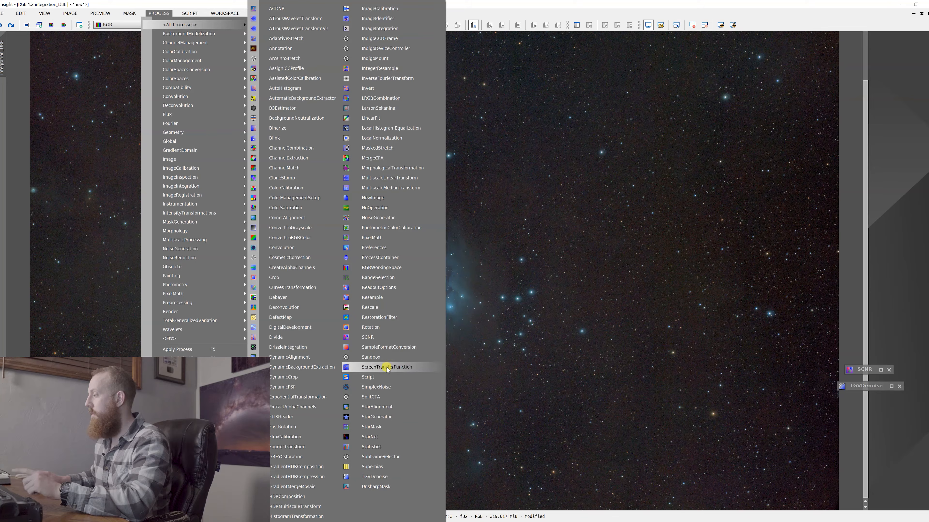
{"action": "left_click", "coordinate": [371, 338]}
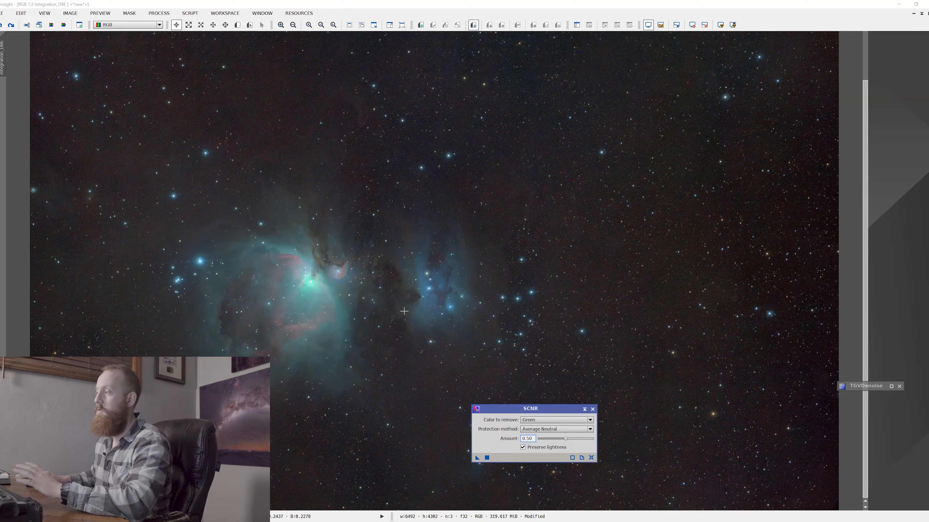
Set the SCNR amount for green removal to 0.75 and apply it to integration_DBE.
{"action": "left_click", "coordinate": [566, 439]}
{"action": "left_click_drag", "start_coordinate": [566, 439], "coordinate": [573, 441]}
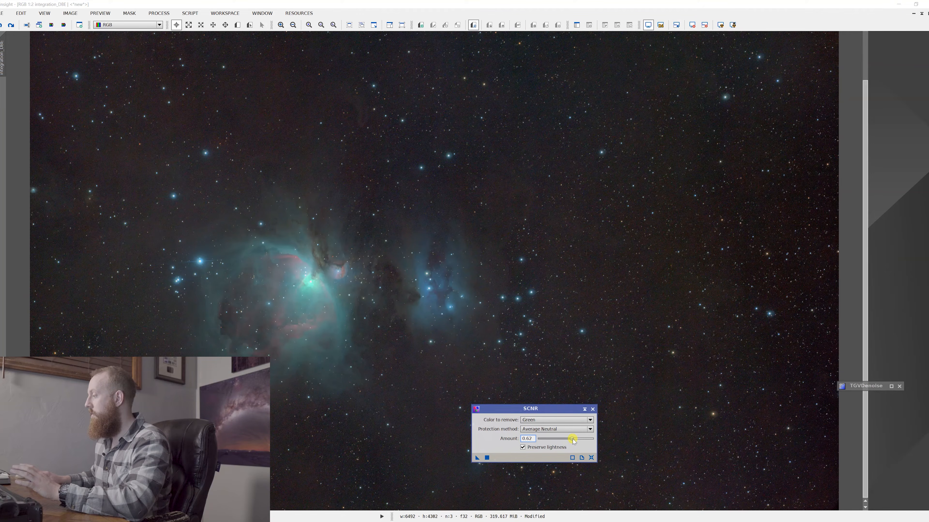
{"action": "left_click_drag", "start_coordinate": [575, 442], "coordinate": [579, 441]}
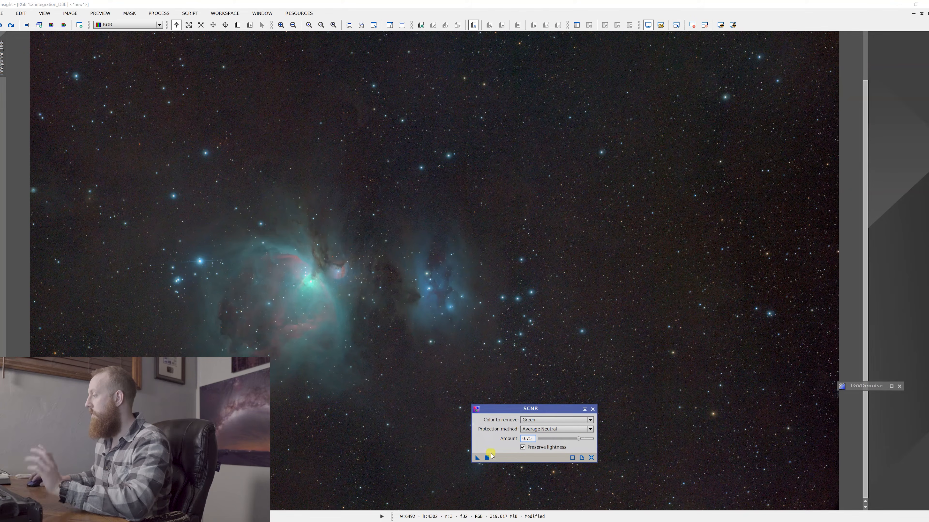
{"action": "left_click_drag", "start_coordinate": [477, 457], "coordinate": [373, 352]}
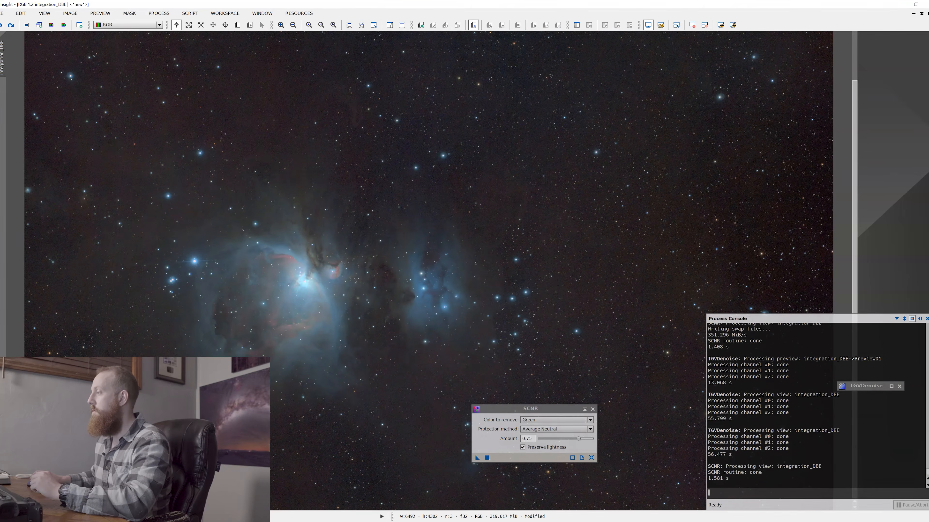
Inspect the nebula core up close, hide the process console, and undo the green removal for a before-and-after comparison.
{"action": "scroll", "coordinate": [302, 332], "scroll_direction": "up", "scroll_amount": 2}
{"action": "left_click_drag", "start_coordinate": [208, 340], "coordinate": [608, 204]}
{"action": "scroll", "coordinate": [429, 271], "scroll_direction": "down", "scroll_amount": 1}
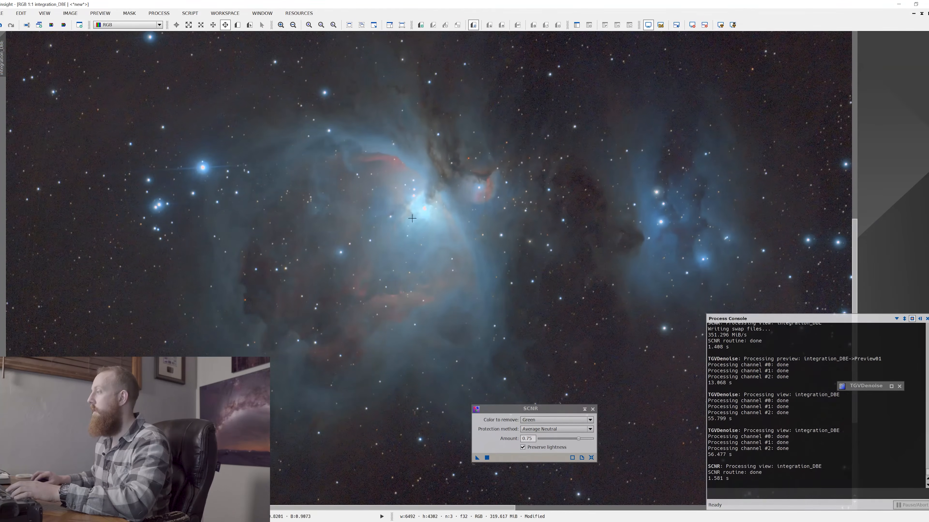
{"action": "left_click", "coordinate": [926, 319]}
{"action": "left_click", "coordinate": [1, 25]}
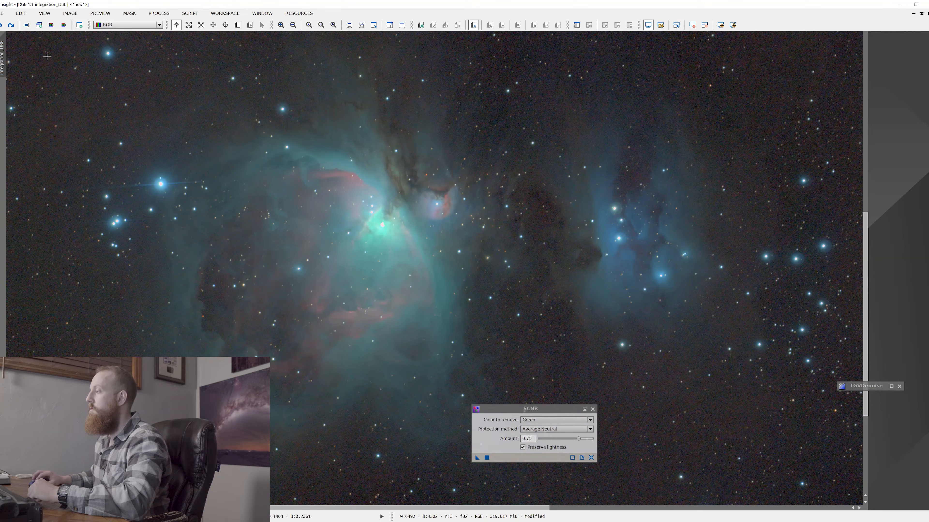
Redo the green removal and examine the bright blue stars beside the nebula up close.
{"action": "left_click", "coordinate": [1, 25]}
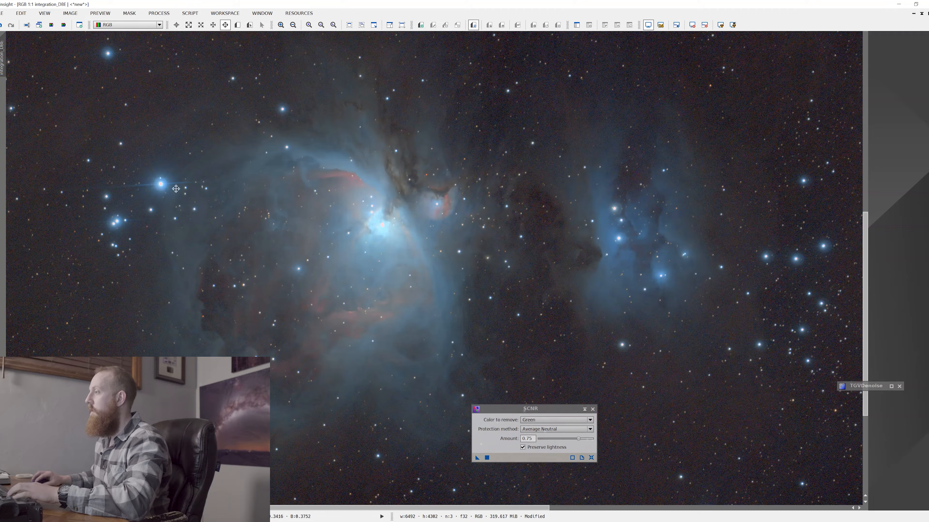
{"action": "key", "text": "space"}
{"action": "scroll", "coordinate": [165, 202], "scroll_direction": "up", "scroll_amount": 1}
{"action": "left_click_drag", "start_coordinate": [237, 213], "coordinate": [581, 277]}
{"action": "key", "text": "space"}
{"action": "scroll", "coordinate": [254, 173], "scroll_direction": "up", "scroll_amount": 1}
{"action": "key", "text": "space"}
{"action": "left_click_drag", "start_coordinate": [253, 178], "coordinate": [439, 258]}
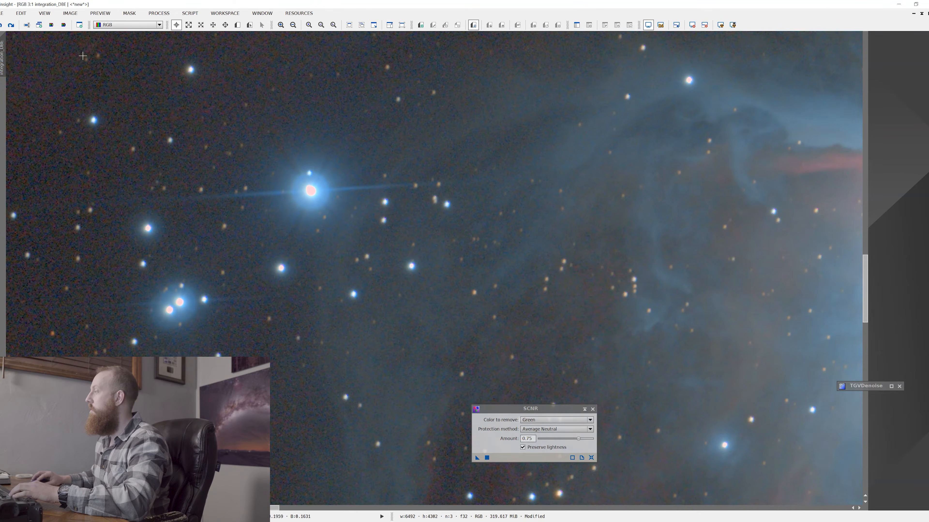
Check the color of the nebula core and its surroundings, and close the SCNR process.
{"action": "scroll", "coordinate": [495, 249], "scroll_direction": "down", "scroll_amount": 1}
{"action": "key", "text": "space"}
{"action": "left_click_drag", "start_coordinate": [586, 286], "coordinate": [187, 143]}
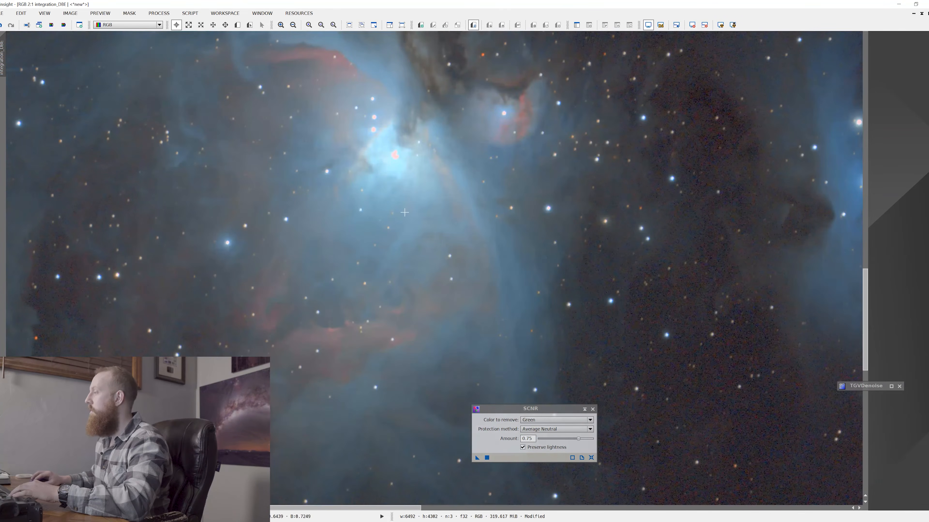
{"action": "scroll", "coordinate": [408, 213], "scroll_direction": "down", "scroll_amount": 1}
{"action": "key", "text": "space"}
{"action": "left_click_drag", "start_coordinate": [408, 213], "coordinate": [373, 243]}
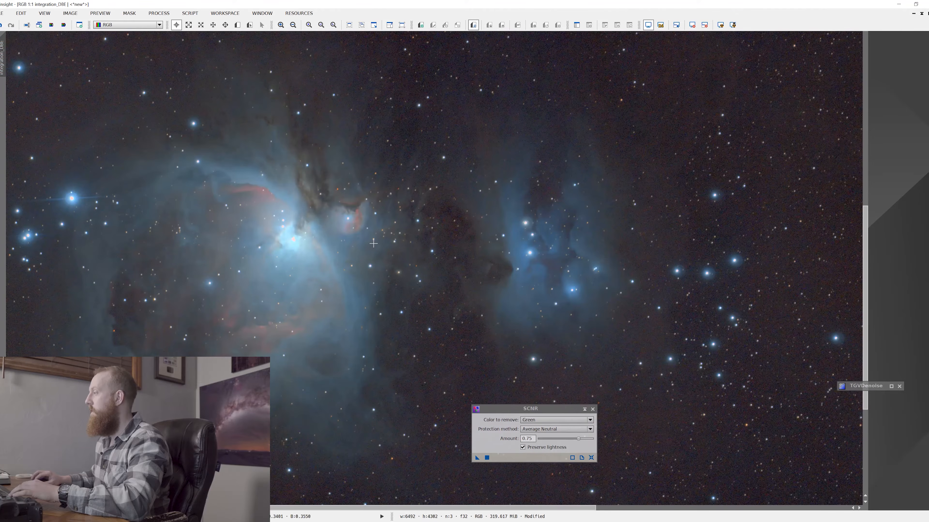
{"action": "left_click", "coordinate": [593, 410]}
Inspect the dark background's noise, then apply TGVDenoise in RGB/K mode with strength 5, edge protection 0.002, smoothness 2 and 100 iterations.
{"action": "scroll", "coordinate": [370, 278], "scroll_direction": "up", "scroll_amount": 2}
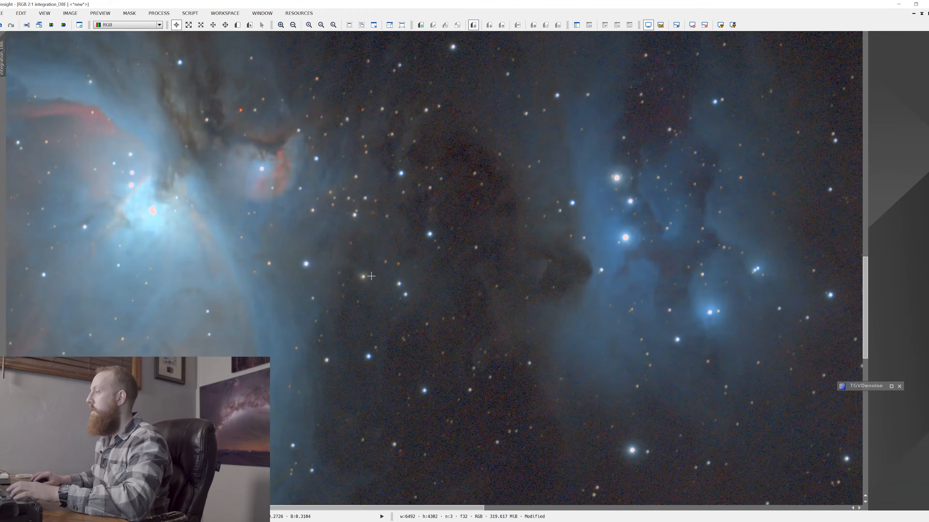
{"action": "key", "text": "space"}
{"action": "left_click_drag", "start_coordinate": [370, 278], "coordinate": [327, 84]}
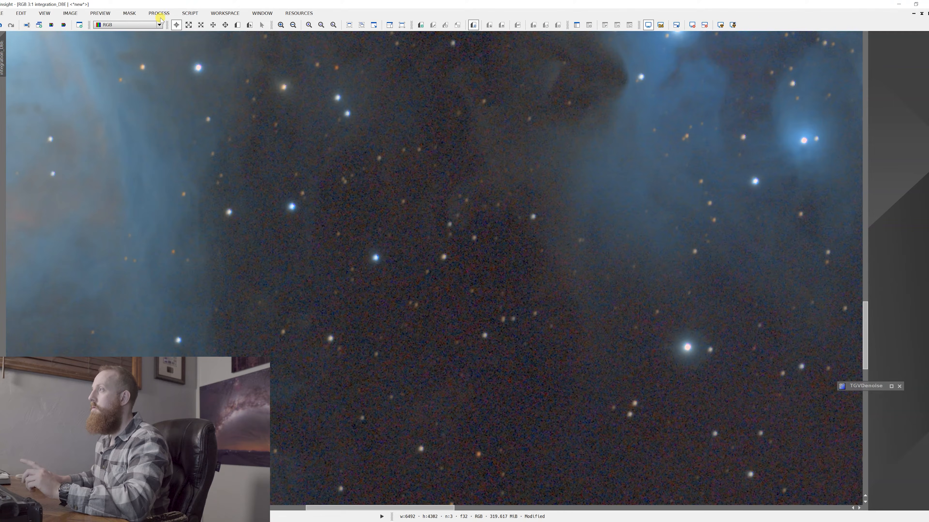
{"action": "left_click", "coordinate": [190, 15]}
{"action": "mouse_move", "coordinate": [159, 13]}
{"action": "mouse_move", "coordinate": [197, 25]}
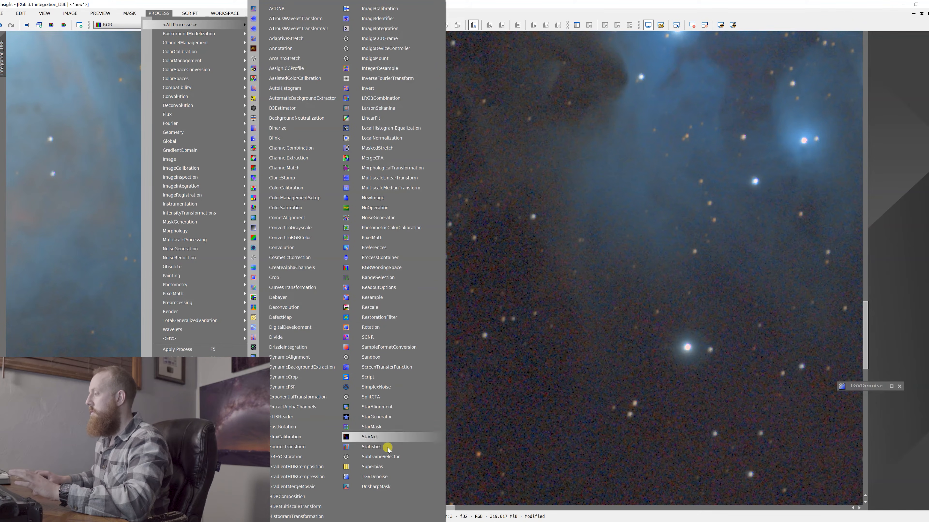
{"action": "left_click", "coordinate": [387, 477]}
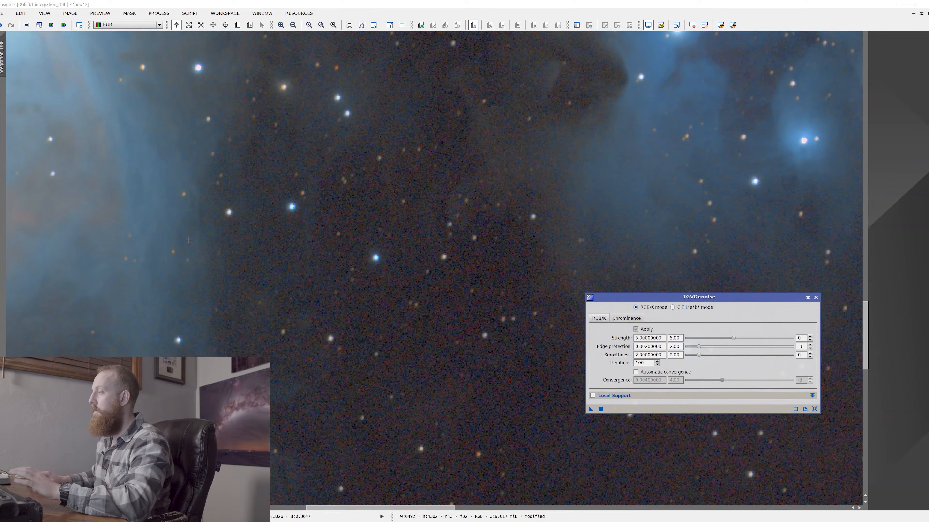
{"action": "left_click", "coordinate": [312, 222]}
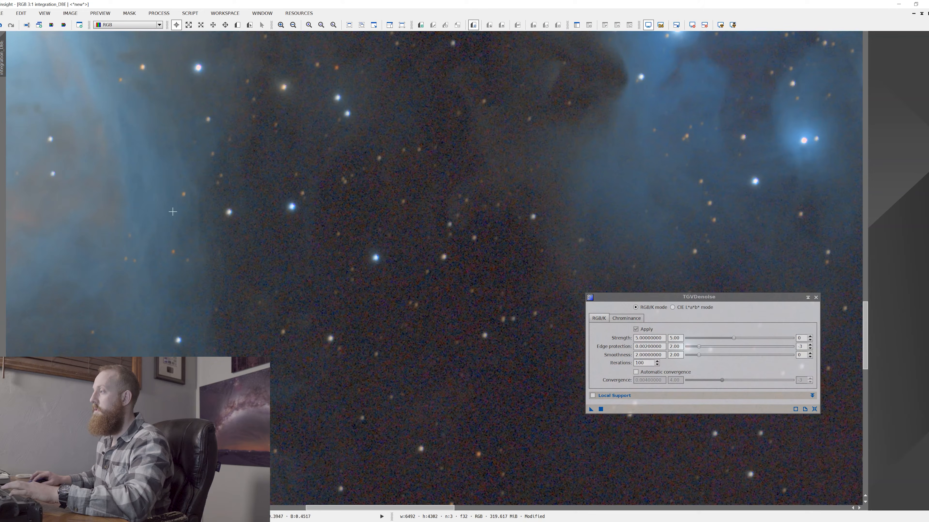
{"action": "left_click", "coordinate": [602, 410]}
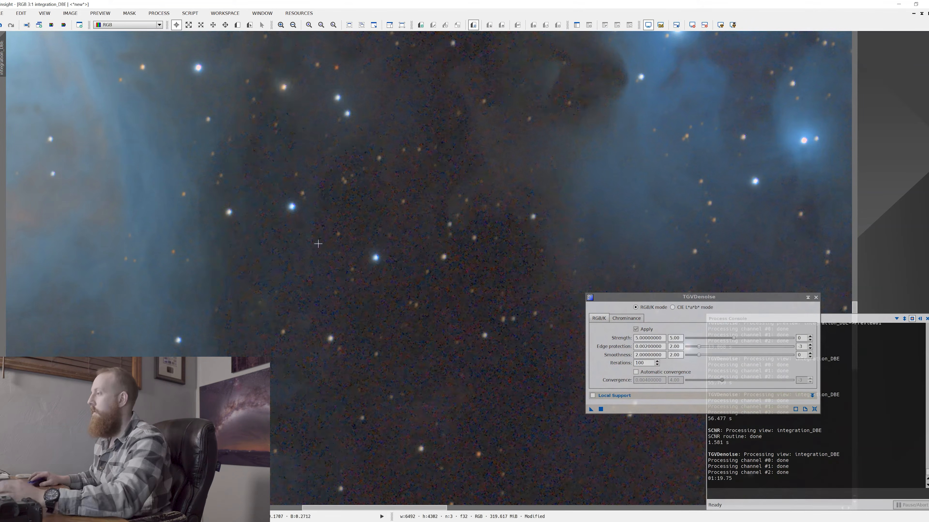
Compare the dark star field up close before and after noise reduction, and redo TGVDenoise.
{"action": "scroll", "coordinate": [384, 267], "scroll_direction": "down", "scroll_amount": 1}
{"action": "scroll", "coordinate": [384, 267], "scroll_direction": "up", "scroll_amount": 3}
{"action": "left_click_drag", "start_coordinate": [344, 264], "coordinate": [494, 276]}
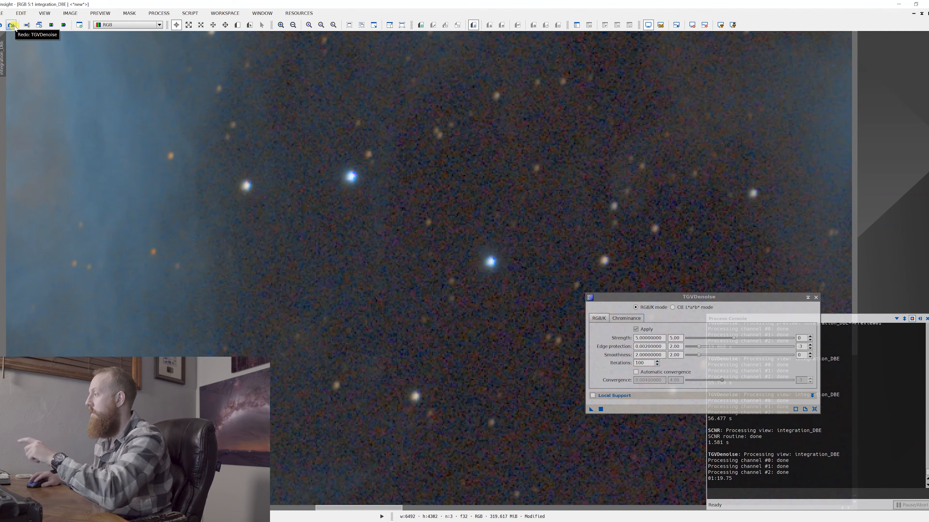
{"action": "left_click", "coordinate": [15, 27]}
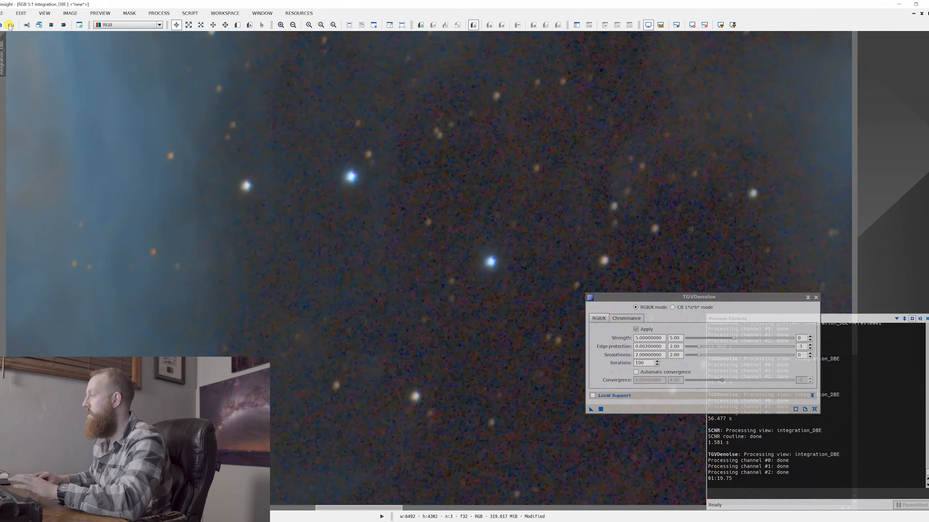
Examine the denoised nebulae and the dark sky around them for remaining noise and preserved detail.
{"action": "scroll", "coordinate": [431, 267], "scroll_direction": "down", "scroll_amount": 1}
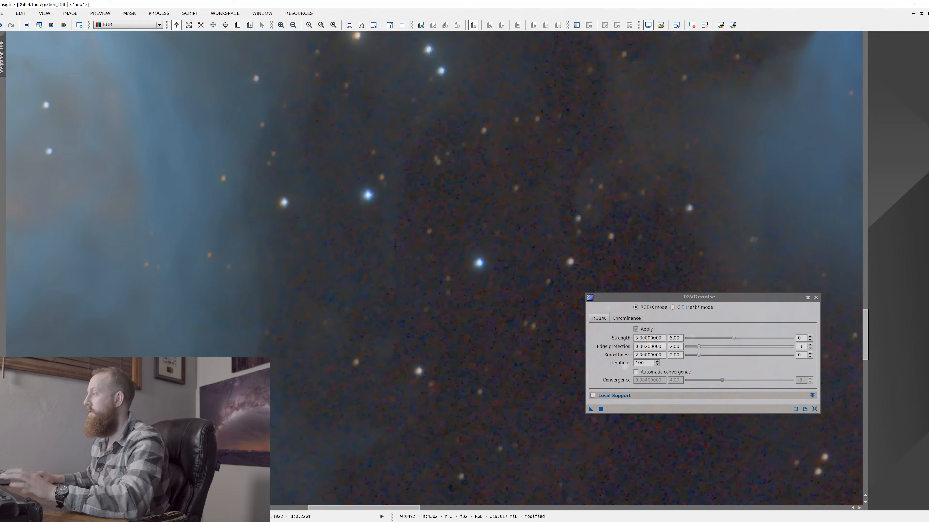
{"action": "left_click_drag", "start_coordinate": [350, 260], "coordinate": [376, 262]}
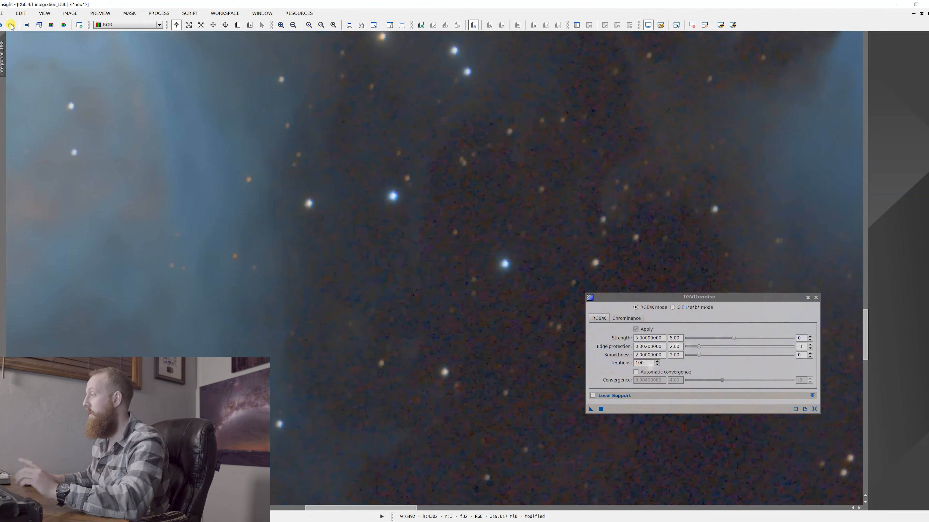
{"action": "scroll", "coordinate": [450, 275], "scroll_direction": "down", "scroll_amount": 2}
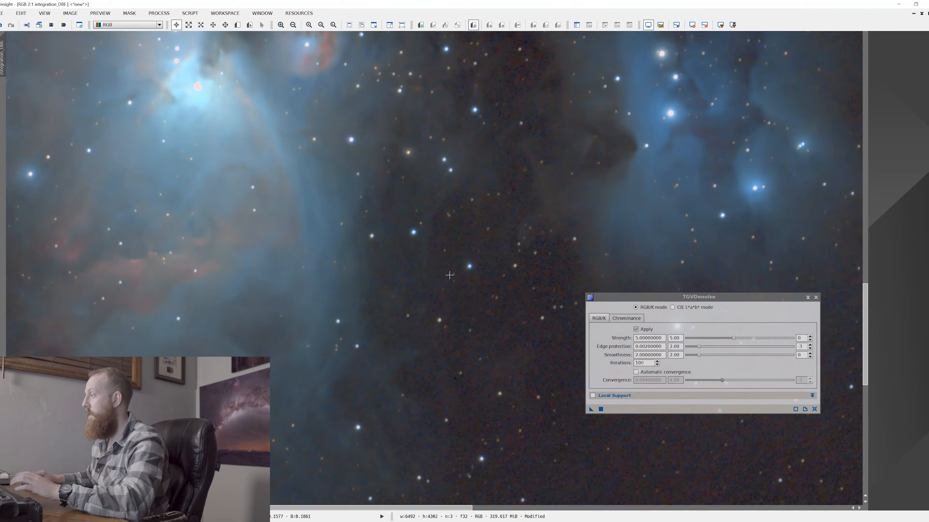
{"action": "scroll", "coordinate": [447, 253], "scroll_direction": "up", "scroll_amount": 1}
{"action": "left_click_drag", "start_coordinate": [351, 240], "coordinate": [606, 386]}
{"action": "left_click_drag", "start_coordinate": [289, 222], "coordinate": [575, 284]}
{"action": "left_click_drag", "start_coordinate": [282, 242], "coordinate": [427, 163]}
{"action": "left_click_drag", "start_coordinate": [490, 340], "coordinate": [435, 240]}
{"action": "left_click_drag", "start_coordinate": [463, 299], "coordinate": [377, 155]}
{"action": "left_click_drag", "start_coordinate": [501, 259], "coordinate": [324, 185]}
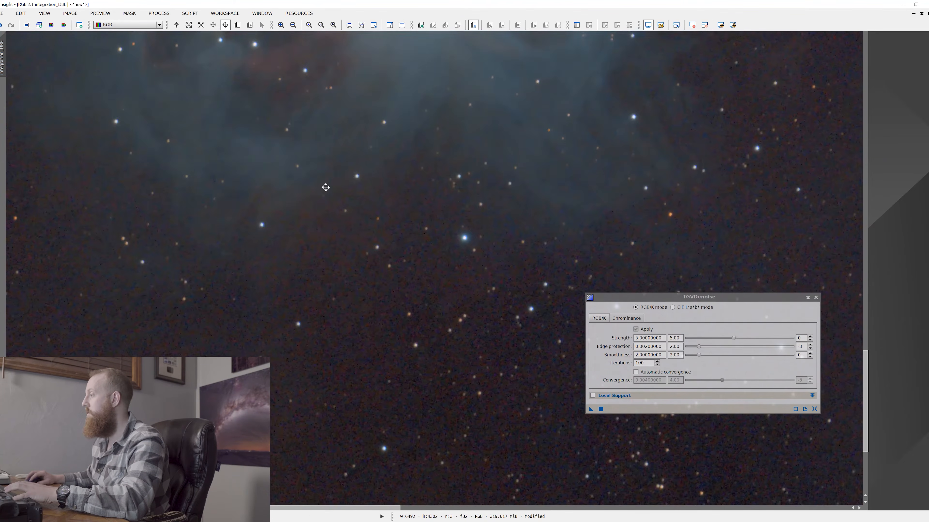
{"action": "left_click_drag", "start_coordinate": [468, 290], "coordinate": [322, 290]}
{"action": "left_click_drag", "start_coordinate": [494, 240], "coordinate": [335, 257]}
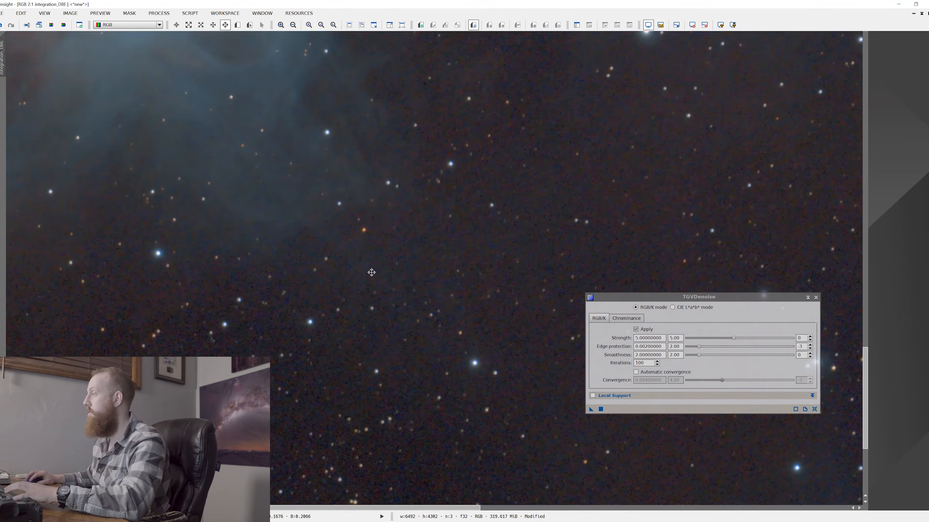
{"action": "left_click_drag", "start_coordinate": [464, 201], "coordinate": [403, 354]}
{"action": "mouse_move", "coordinate": [384, 255]}
{"action": "left_mouse_down"}
{"action": "mouse_move", "coordinate": [410, 357]}
{"action": "mouse_move", "coordinate": [466, 381]}
{"action": "left_mouse_up"}
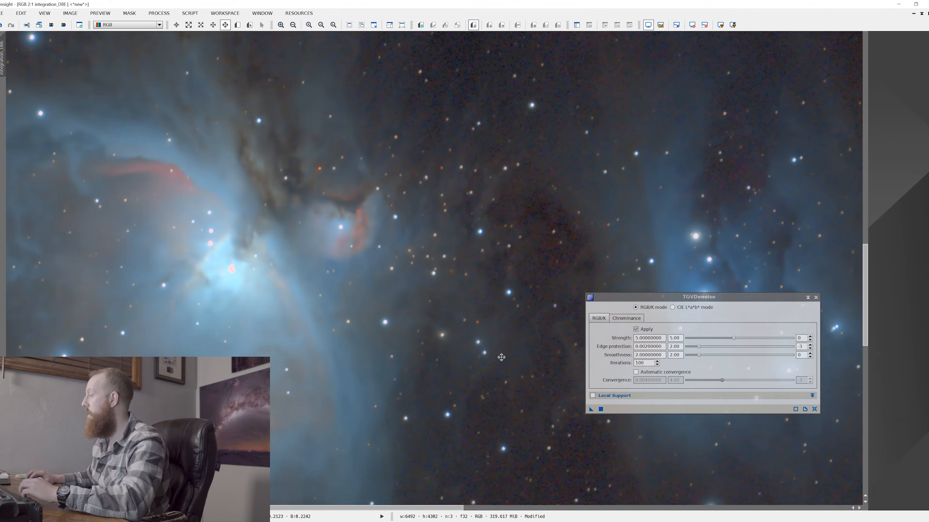
Minimize the TGVDenoise window and survey the background sky around the nebulae at 2:1 for leftover noise.
{"action": "left_click", "coordinate": [586, 398]}
{"action": "left_click_drag", "start_coordinate": [586, 398], "coordinate": [523, 318]}
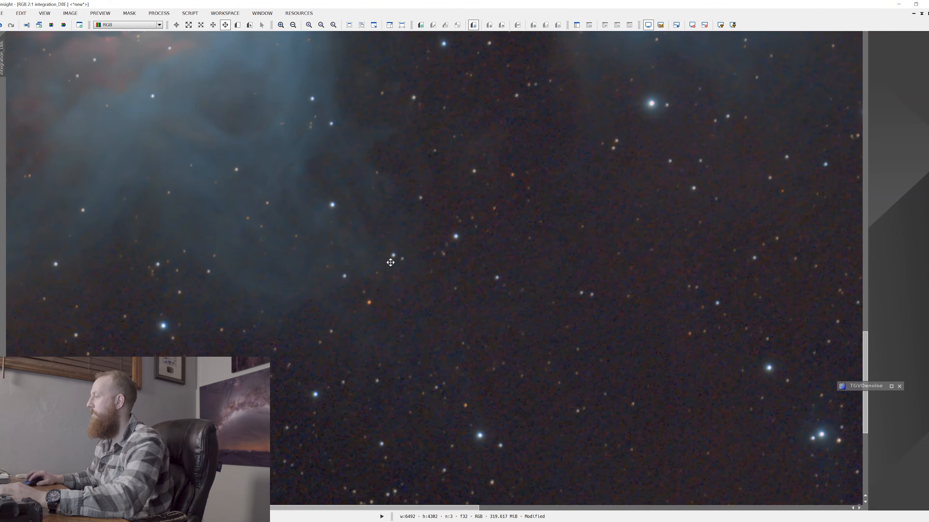
{"action": "left_click_drag", "start_coordinate": [390, 261], "coordinate": [636, 212]}
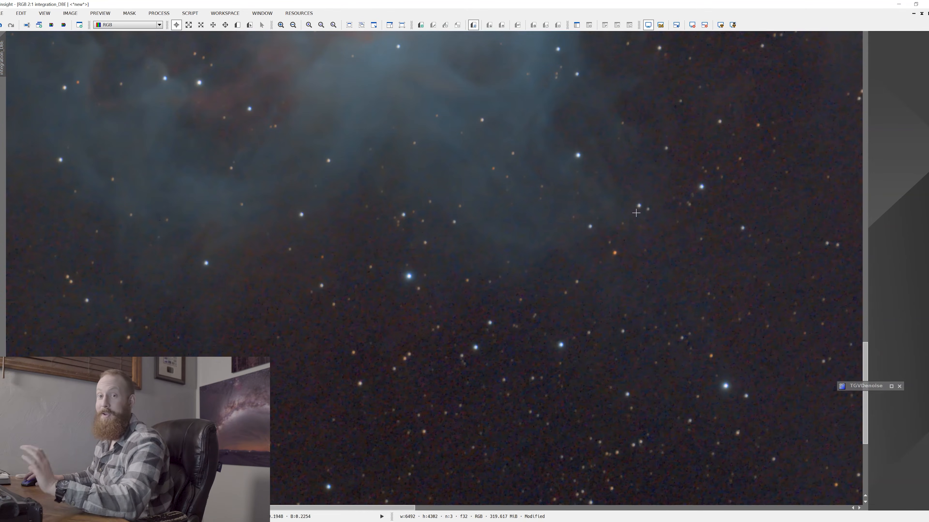
{"action": "left_click_drag", "start_coordinate": [635, 212], "coordinate": [493, 345]}
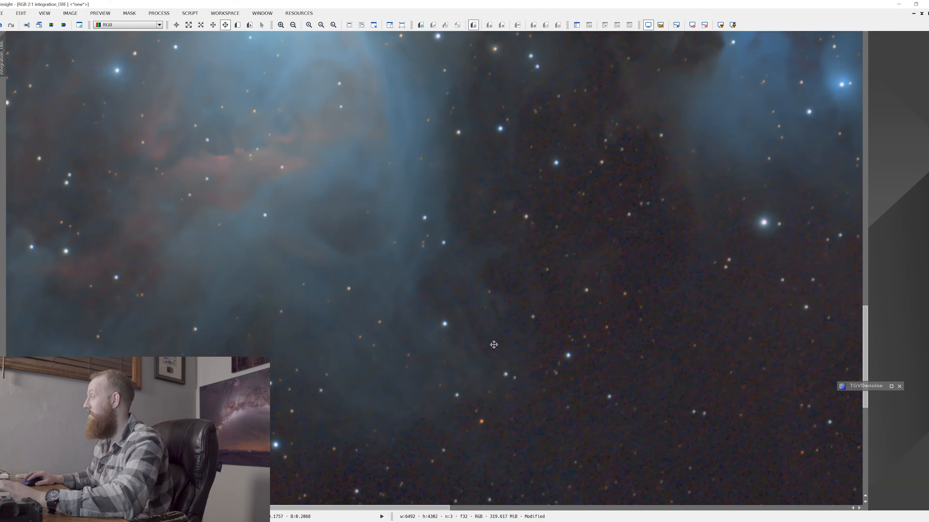
{"action": "left_click_drag", "start_coordinate": [518, 244], "coordinate": [323, 437]}
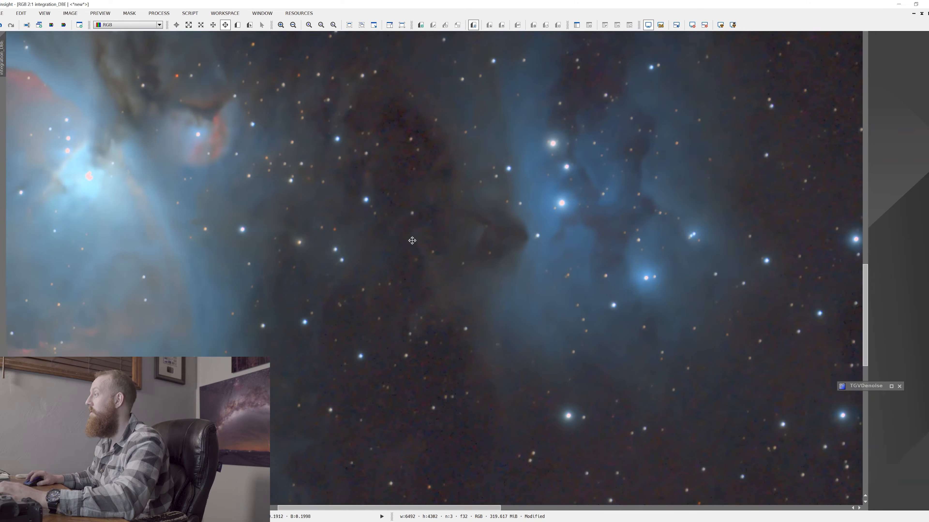
{"action": "left_click_drag", "start_coordinate": [412, 241], "coordinate": [408, 366]}
{"action": "left_click_drag", "start_coordinate": [406, 238], "coordinate": [425, 369]}
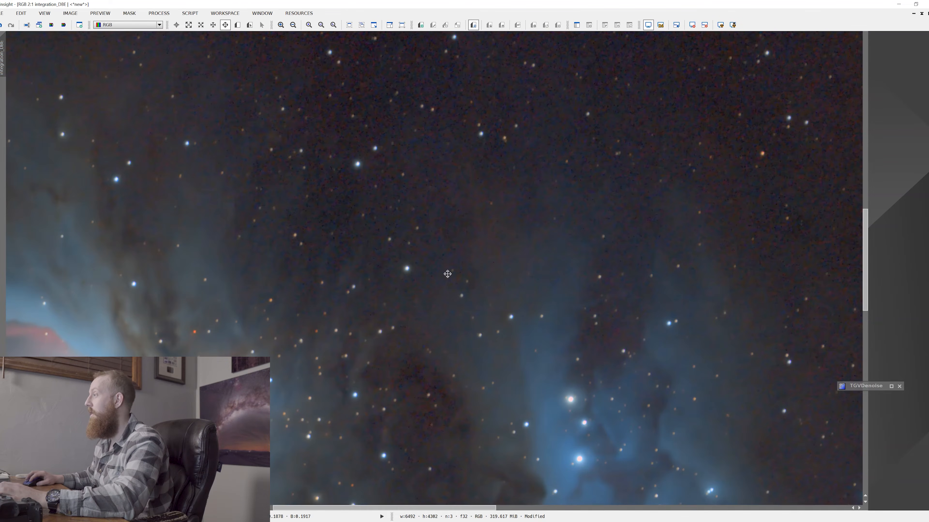
{"action": "left_click_drag", "start_coordinate": [447, 274], "coordinate": [377, 402]}
{"action": "left_click_drag", "start_coordinate": [353, 337], "coordinate": [583, 331]}
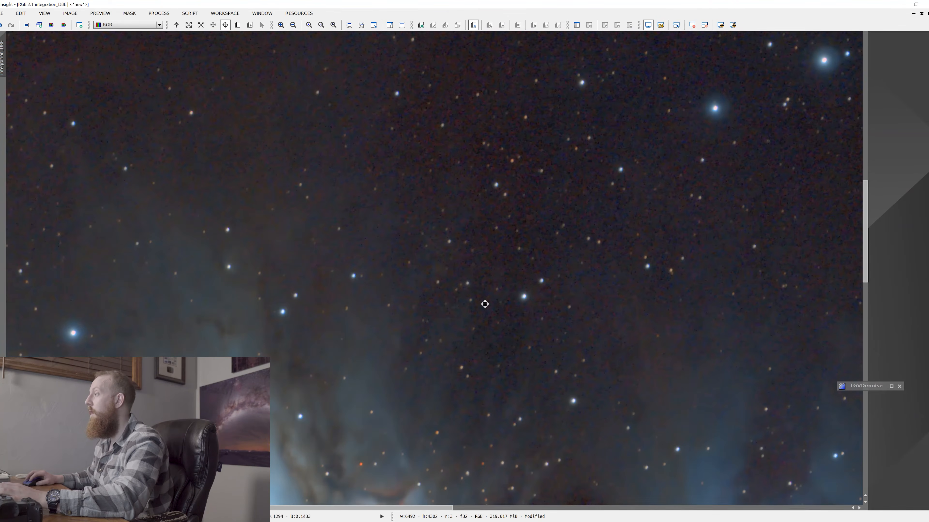
{"action": "left_click_drag", "start_coordinate": [329, 259], "coordinate": [459, 384]}
{"action": "left_click_drag", "start_coordinate": [321, 314], "coordinate": [535, 313]}
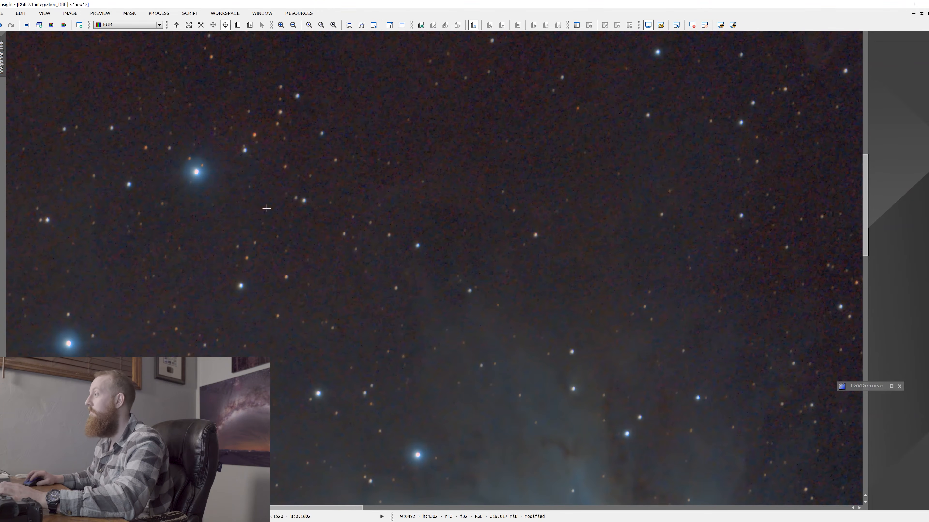
Examine the star field away from the nebula at several magnifications to judge the background smoothness.
{"action": "scroll", "coordinate": [500, 322], "scroll_direction": "up", "scroll_amount": 2}
{"action": "key", "text": "space"}
{"action": "scroll", "coordinate": [500, 322], "scroll_direction": "down", "scroll_amount": 4}
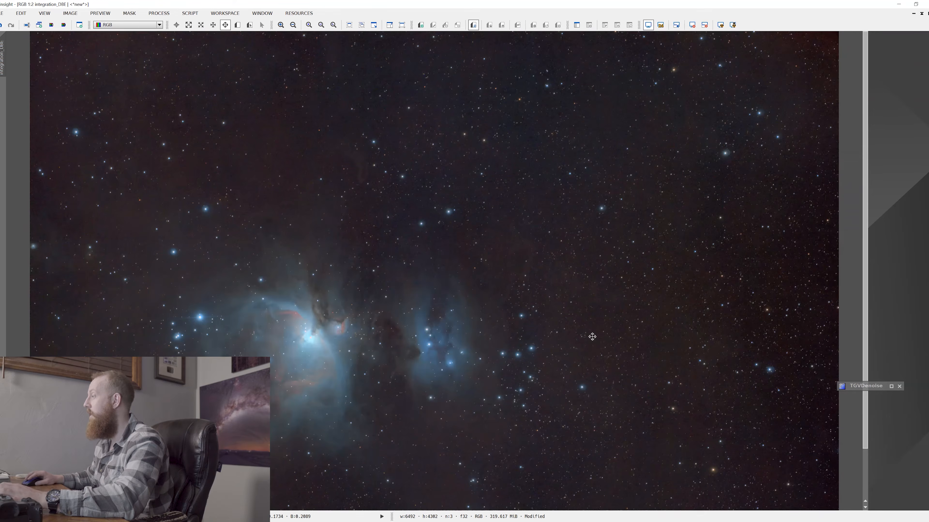
{"action": "scroll", "coordinate": [540, 292], "scroll_direction": "up", "scroll_amount": 1}
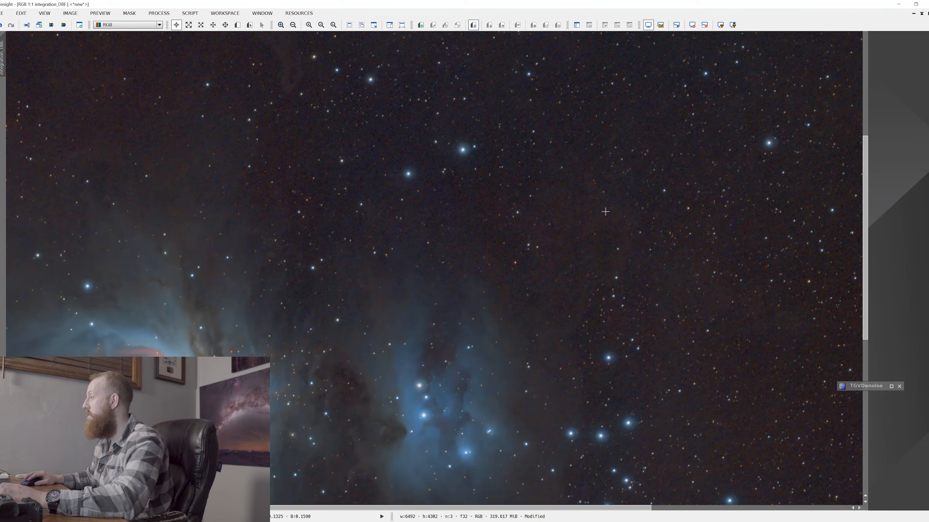
{"action": "scroll", "coordinate": [499, 358], "scroll_direction": "up", "scroll_amount": 2}
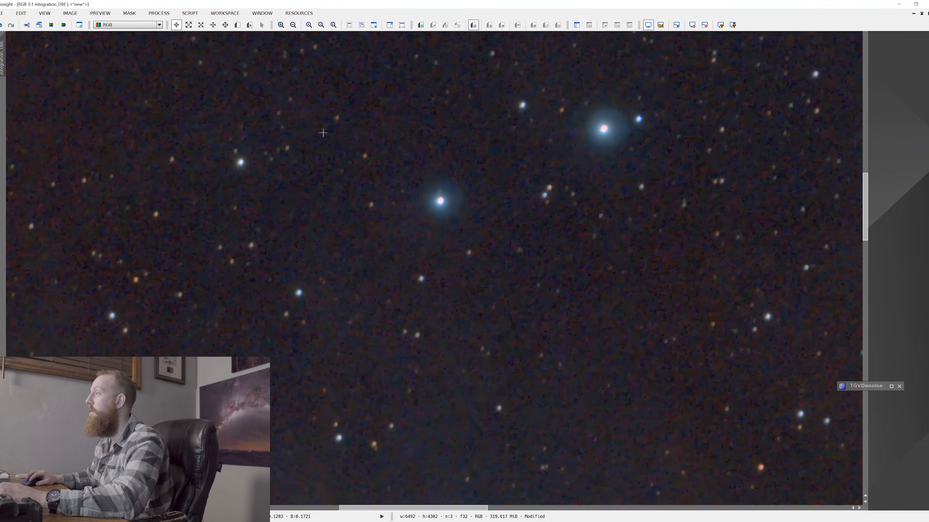
{"action": "left_click_drag", "start_coordinate": [500, 358], "coordinate": [538, 405]}
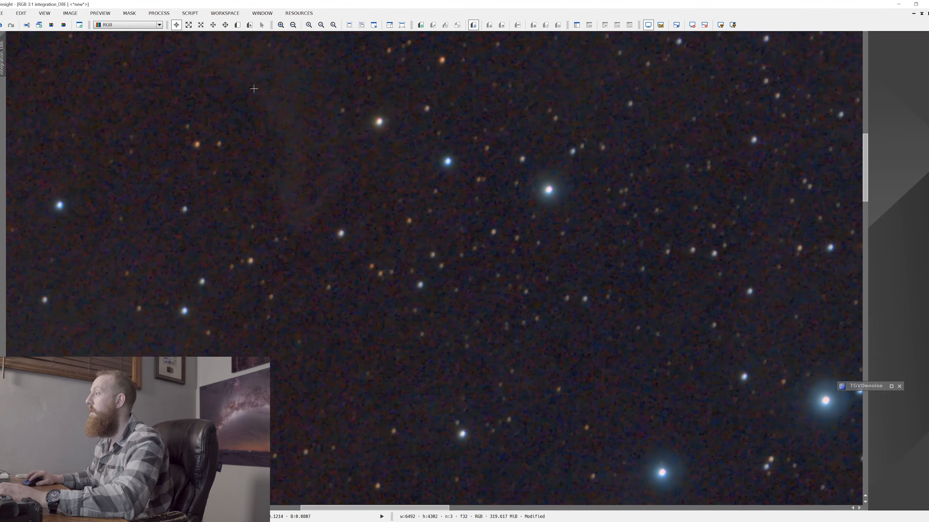
{"action": "scroll", "coordinate": [316, 139], "scroll_direction": "down", "scroll_amount": 1}
{"action": "scroll", "coordinate": [316, 138], "scroll_direction": "down", "scroll_amount": 2}
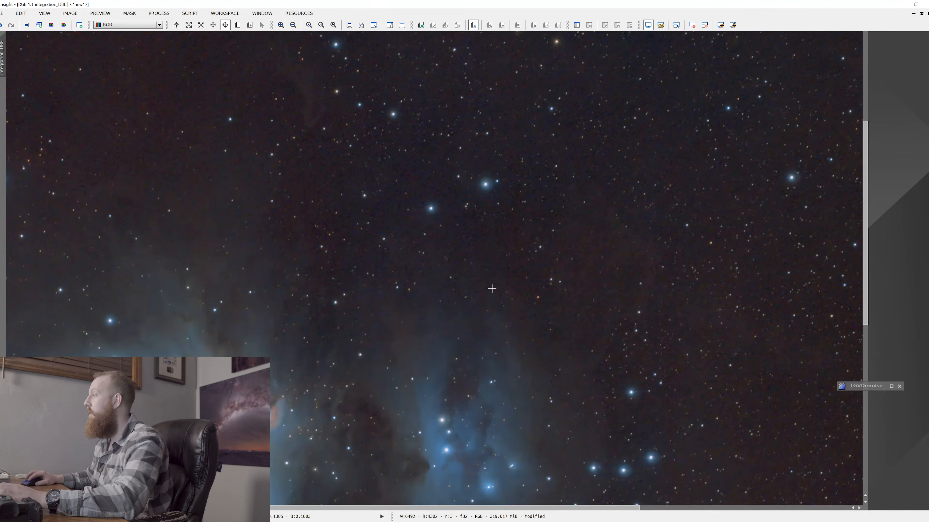
{"action": "left_click_drag", "start_coordinate": [478, 324], "coordinate": [487, 210]}
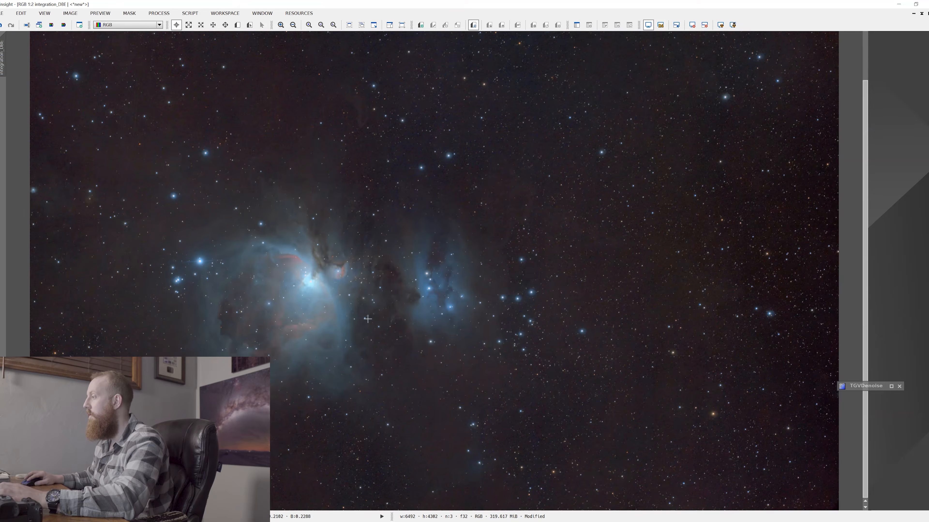
Inspect the nebula core and its red and blue gas structures up close.
{"action": "scroll", "coordinate": [483, 412], "scroll_direction": "up", "scroll_amount": 1}
{"action": "left_click_drag", "start_coordinate": [483, 412], "coordinate": [488, 249]}
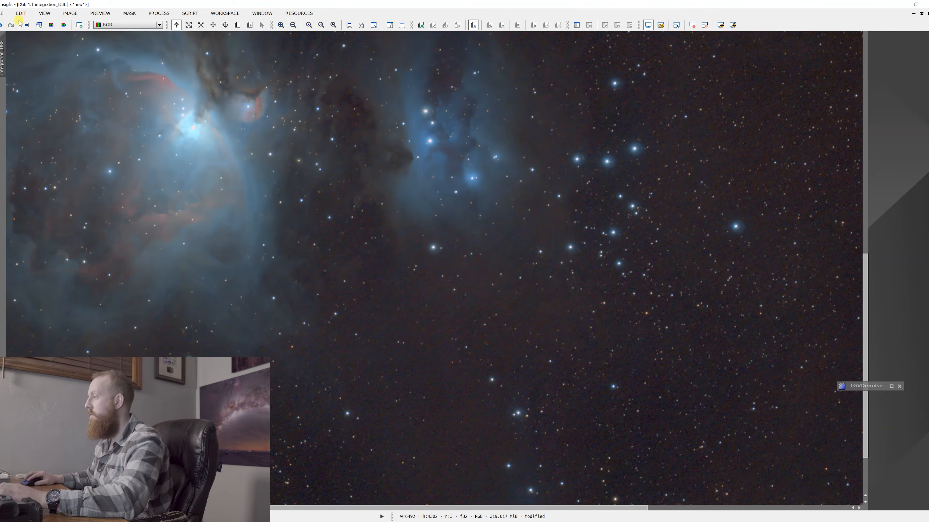
{"action": "left_click_drag", "start_coordinate": [408, 278], "coordinate": [649, 310]}
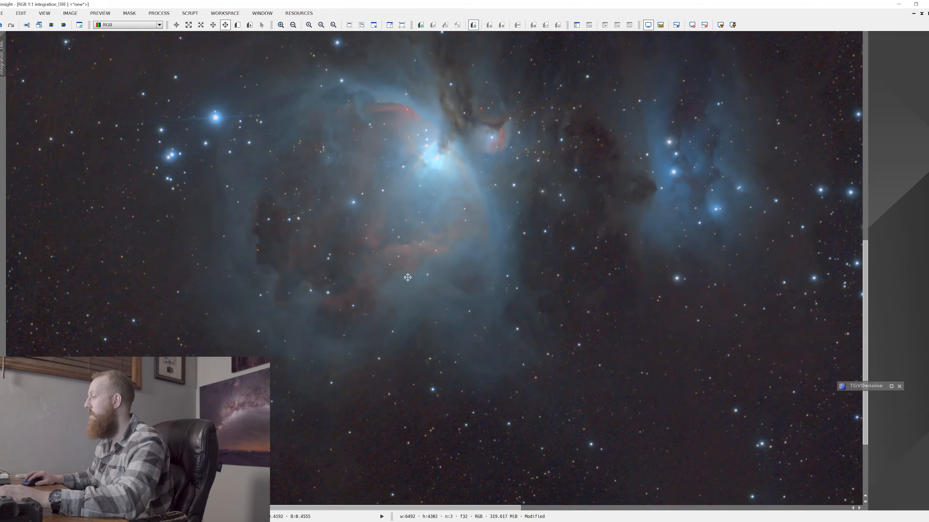
{"action": "scroll", "coordinate": [231, 257], "scroll_direction": "up", "scroll_amount": 1}
{"action": "left_click_drag", "start_coordinate": [333, 236], "coordinate": [451, 382]}
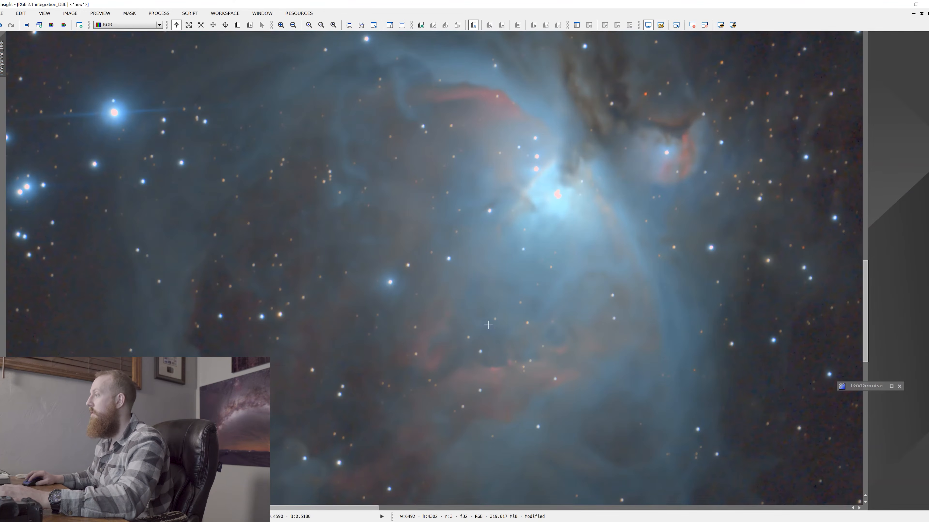
{"action": "scroll", "coordinate": [488, 313], "scroll_direction": "up", "scroll_amount": 1}
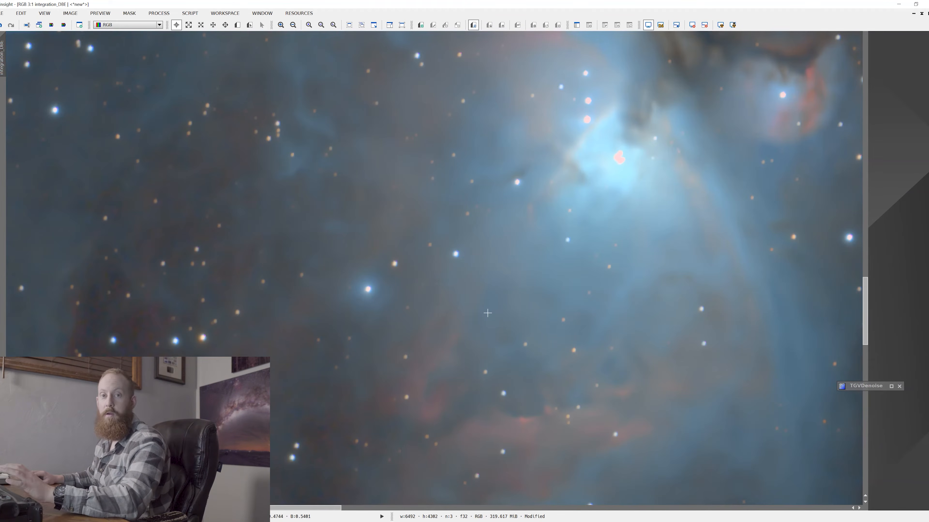
Save the processed image in TIFF format in the Tutorial folder as "Master M42 for Photoshop".
{"action": "scroll", "coordinate": [488, 313], "scroll_direction": "down", "scroll_amount": 1}
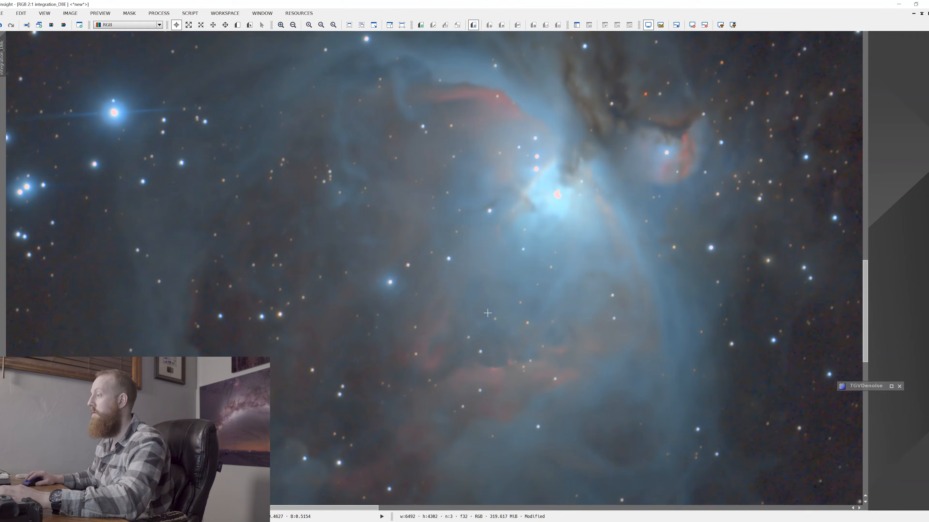
{"action": "scroll", "coordinate": [487, 313], "scroll_direction": "down", "scroll_amount": 1}
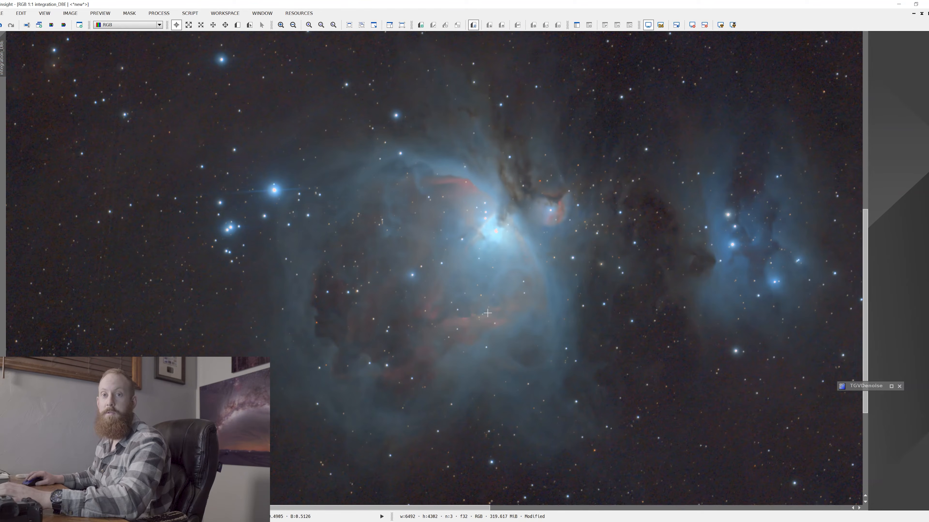
{"action": "scroll", "coordinate": [488, 312], "scroll_direction": "down", "scroll_amount": 1}
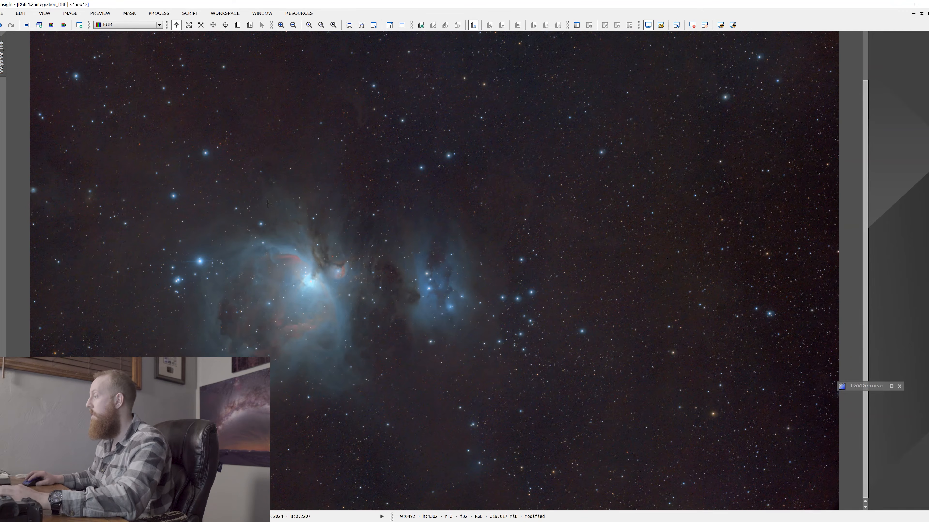
{"action": "left_click", "coordinate": [3, 13]}
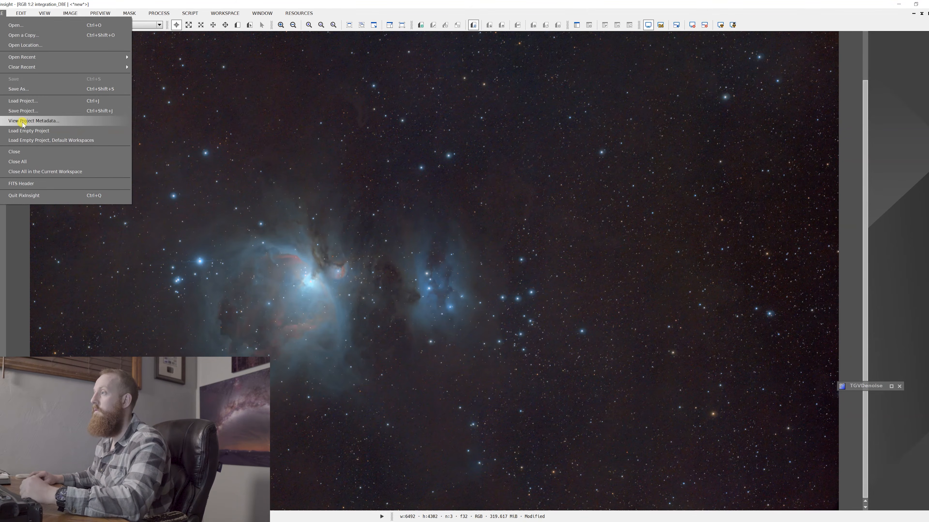
{"action": "left_click", "coordinate": [23, 93]}
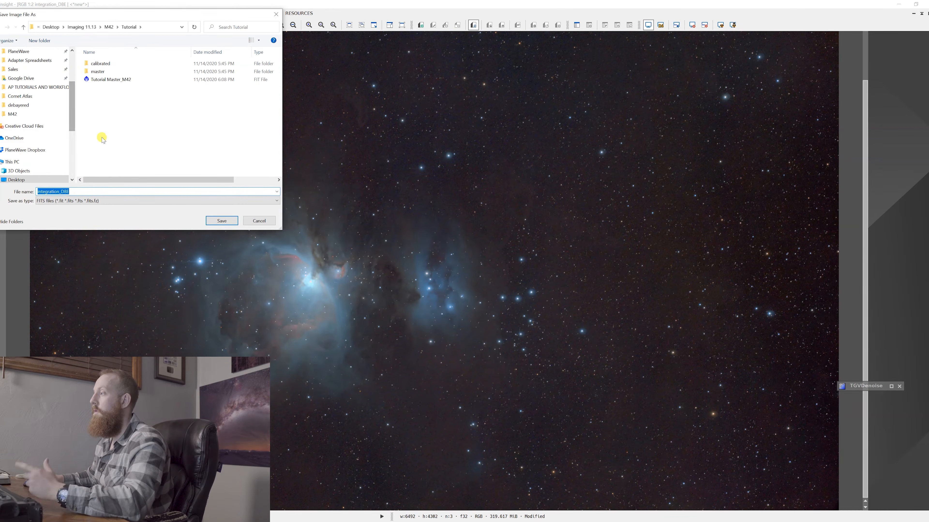
{"action": "left_click", "coordinate": [73, 201]}
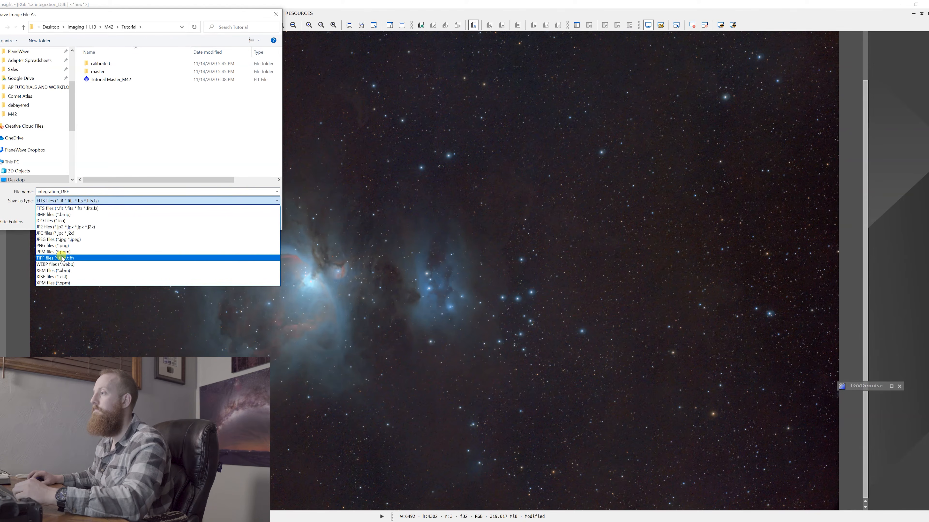
{"action": "left_click", "coordinate": [73, 257]}
{"action": "left_click", "coordinate": [78, 192]}
{"action": "double_click", "coordinate": [78, 193]}
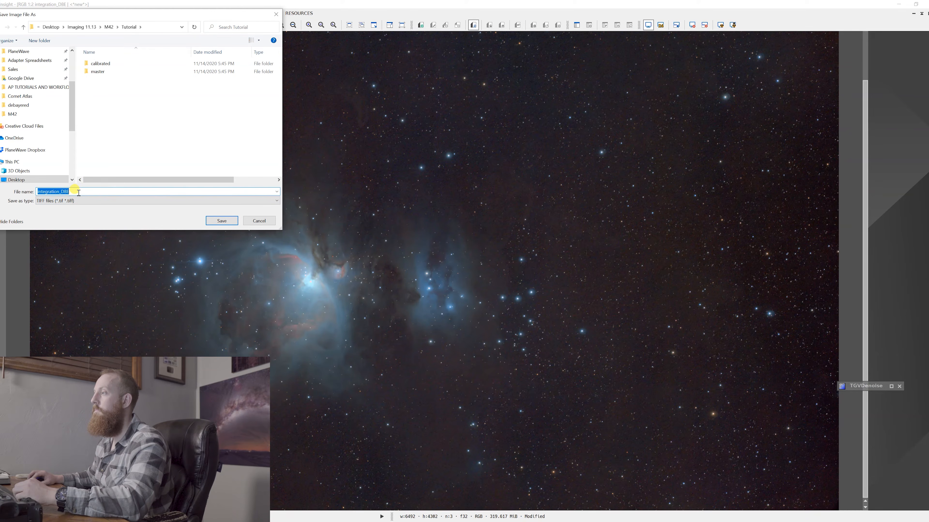
{"action": "type", "text": "M"}
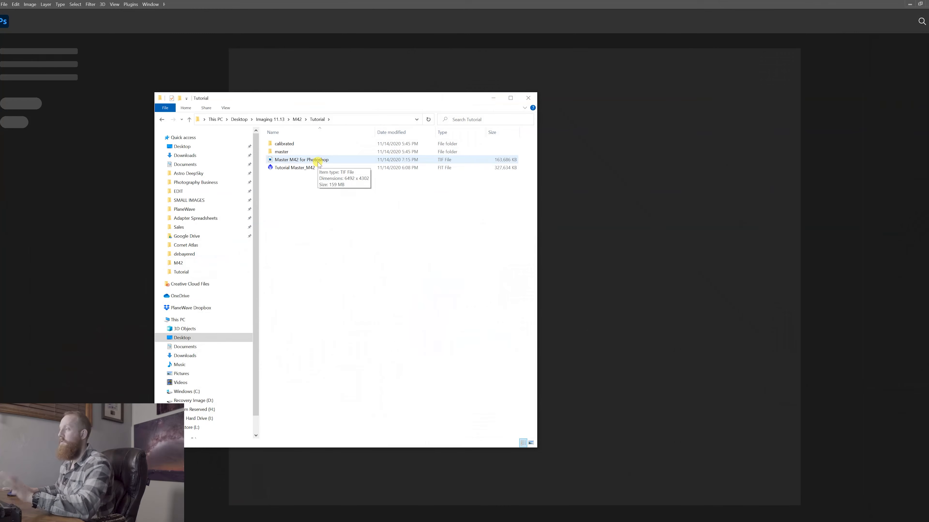
Open the Master M42 for Photoshop TIF file in Photoshop and look over both nebulae up close.
{"action": "left_click", "coordinate": [318, 163]}
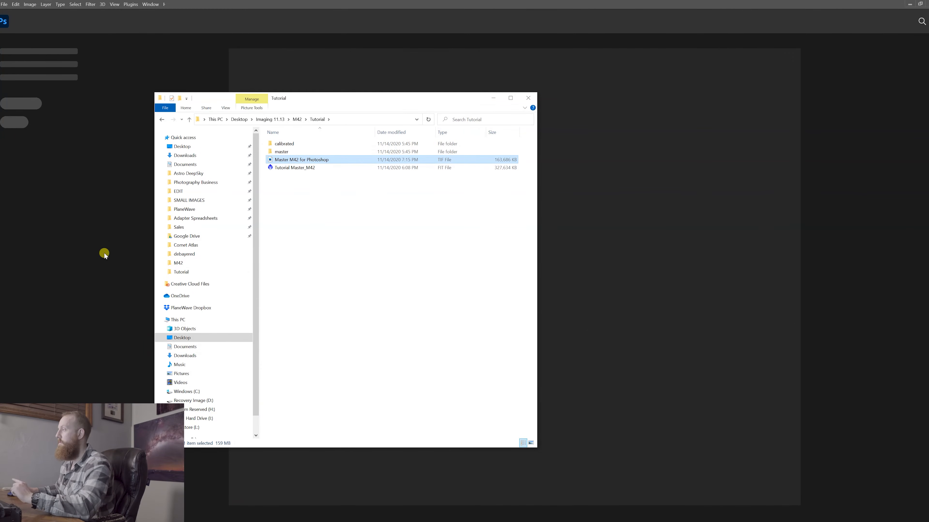
{"action": "left_click", "coordinate": [123, 211]}
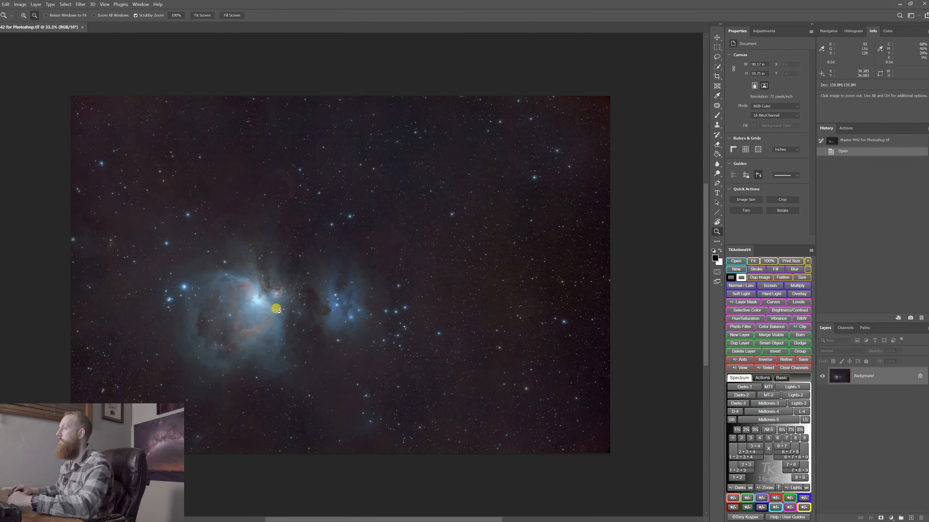
{"action": "scroll", "coordinate": [289, 313], "scroll_direction": "up", "scroll_amount": 2}
{"action": "left_click_drag", "start_coordinate": [299, 314], "coordinate": [306, 314]}
{"action": "left_click_drag", "start_coordinate": [338, 324], "coordinate": [415, 271]}
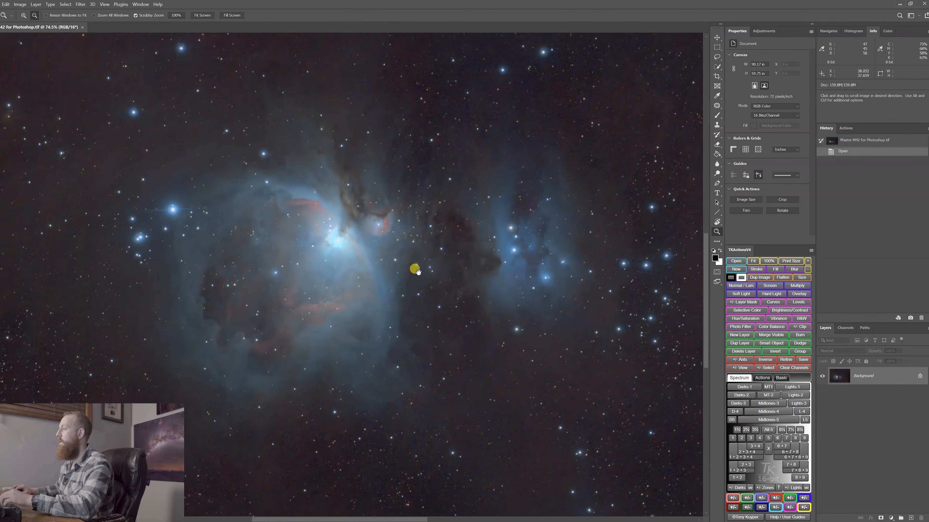
{"action": "left_click_drag", "start_coordinate": [506, 288], "coordinate": [300, 252]}
{"action": "left_click_drag", "start_coordinate": [375, 255], "coordinate": [375, 315]}
{"action": "left_click", "coordinate": [374, 313], "text": "alt"}
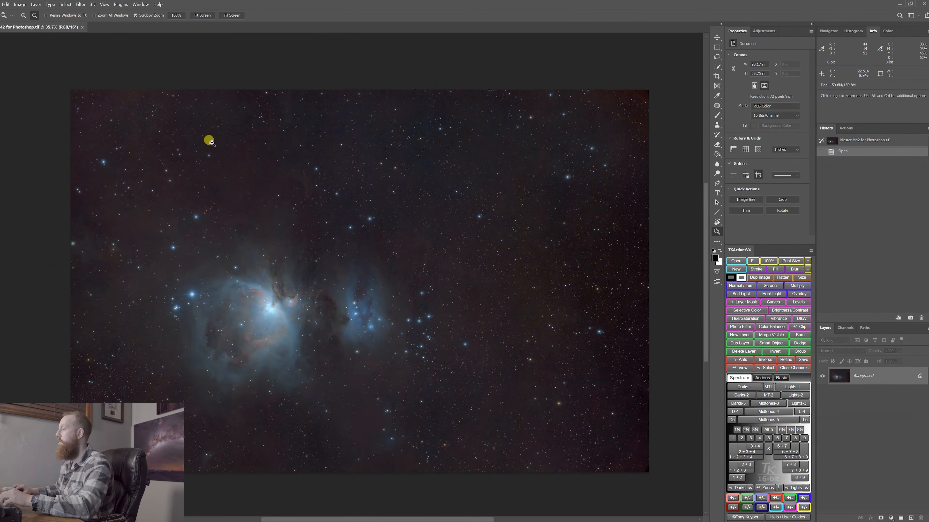
Rotate the whole canvas 90° counter clockwise into portrait orientation and check the new framing.
{"action": "left_click", "coordinate": [21, 4]}
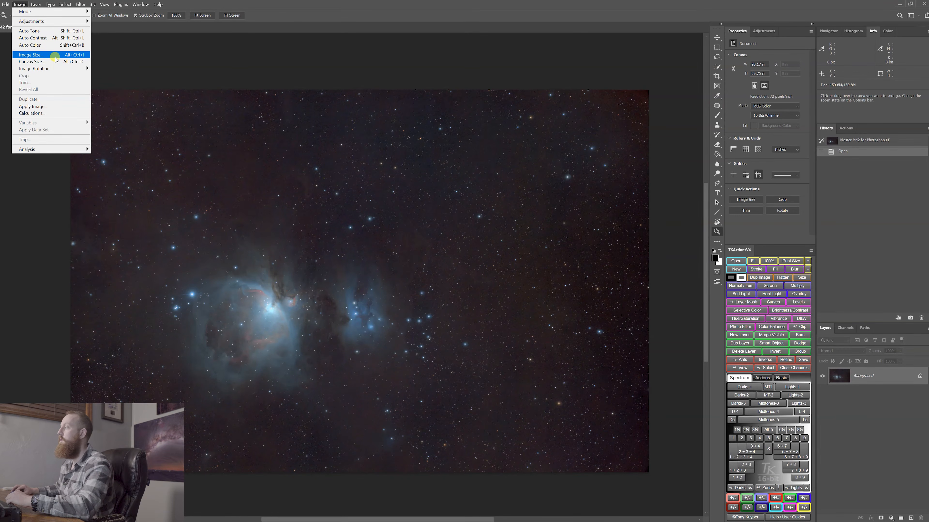
{"action": "mouse_move", "coordinate": [55, 68]}
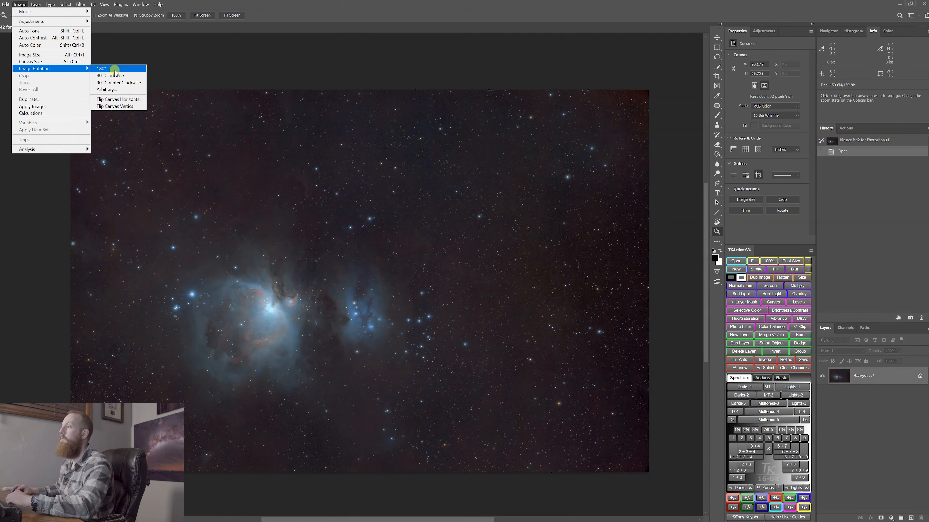
{"action": "left_click", "coordinate": [117, 82]}
{"action": "left_click_drag", "start_coordinate": [333, 277], "coordinate": [323, 285]}
{"action": "left_click_drag", "start_coordinate": [322, 286], "coordinate": [330, 196]}
{"action": "left_click_drag", "start_coordinate": [333, 336], "coordinate": [337, 340]}
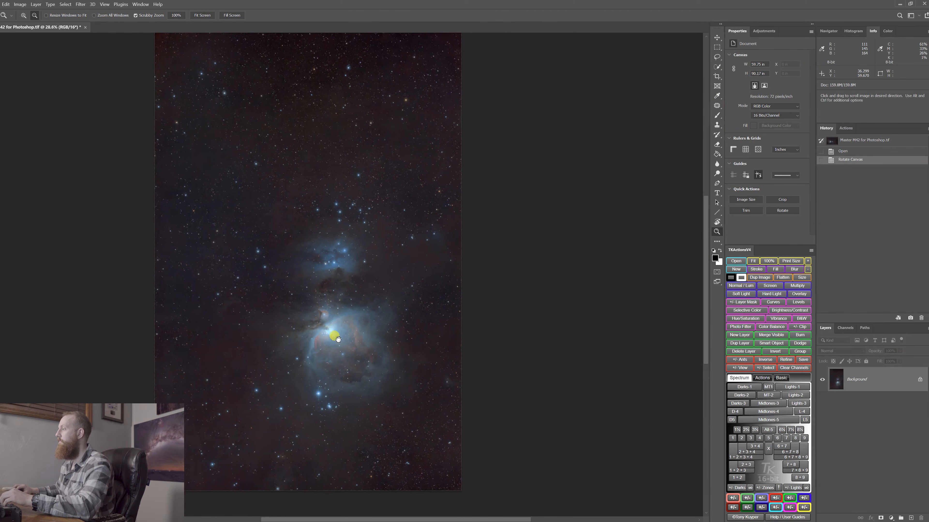
{"action": "left_click_drag", "start_coordinate": [336, 334], "coordinate": [339, 350]}
{"action": "scroll", "coordinate": [345, 339], "scroll_direction": "up", "scroll_amount": 1}
{"action": "left_click", "coordinate": [345, 337], "text": "alt"}
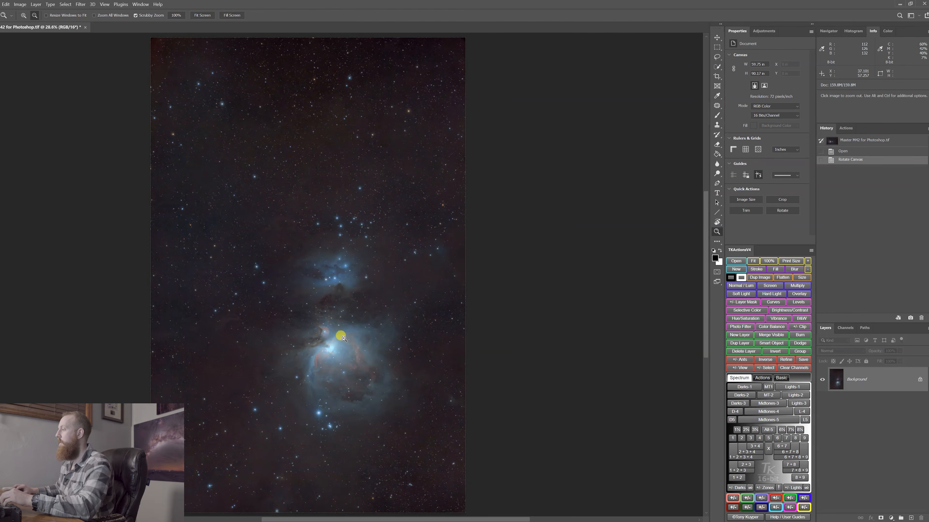
Show the histogram and add a single duplicate of the Background layer above the original.
{"action": "left_click", "coordinate": [854, 32]}
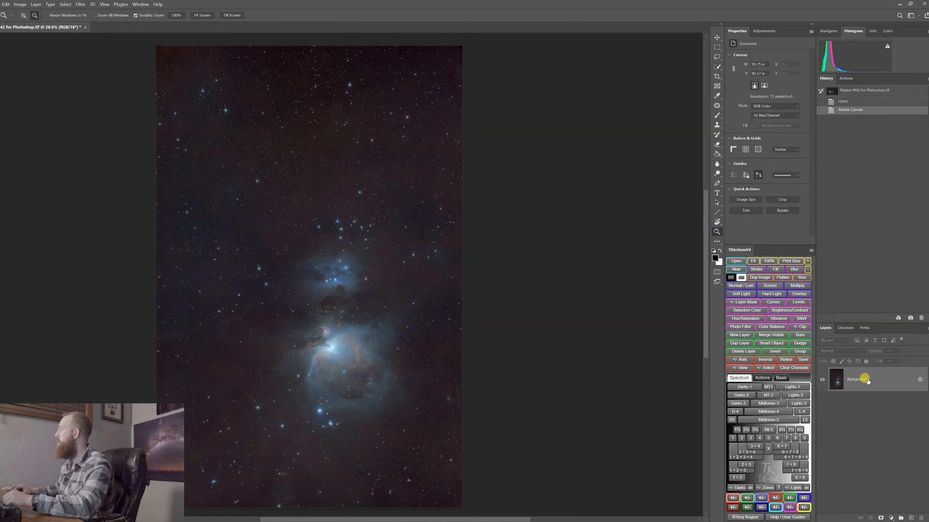
{"action": "left_click_drag", "start_coordinate": [875, 381], "coordinate": [911, 518]}
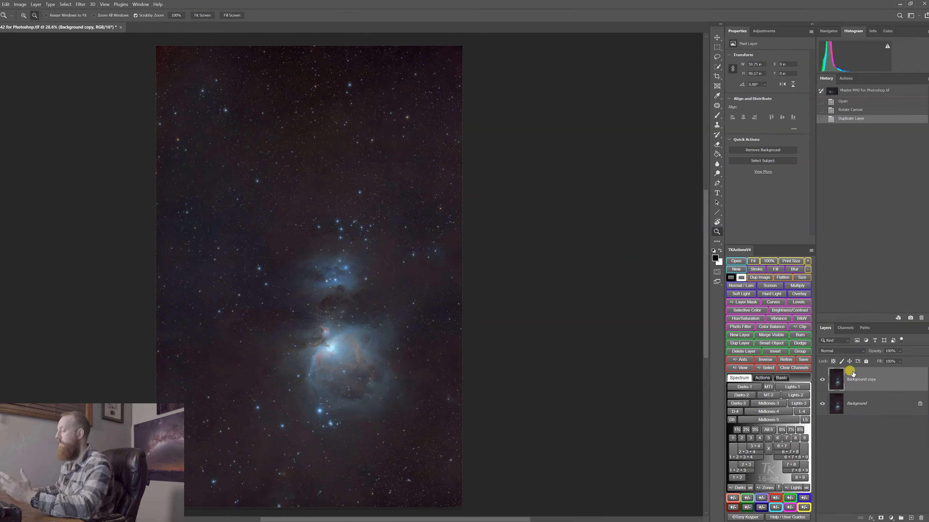
{"action": "key", "text": "ctrl+j"}
{"action": "left_click_drag", "start_coordinate": [858, 369], "coordinate": [921, 518]}
Load the Midtones-5 luminosity selection and add a Curves adjustment layer masked by it.
{"action": "left_click_drag", "start_coordinate": [379, 288], "coordinate": [395, 231]}
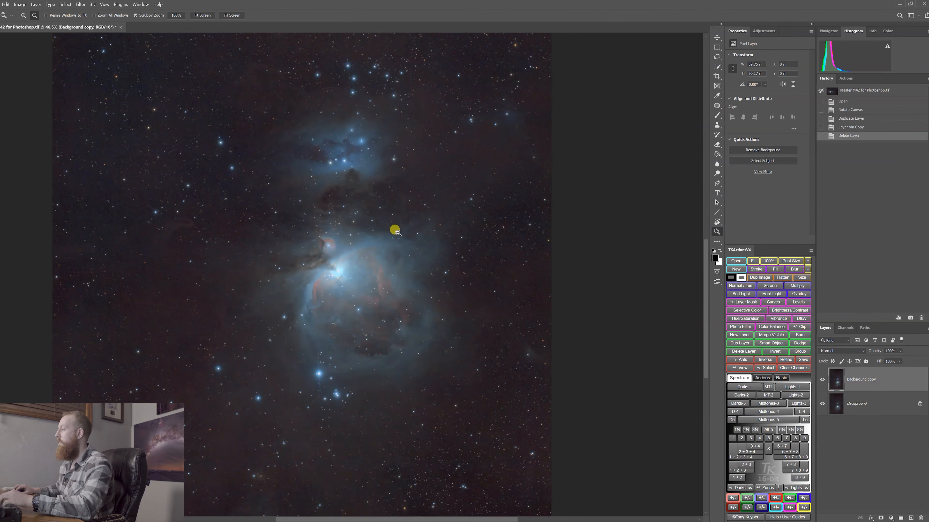
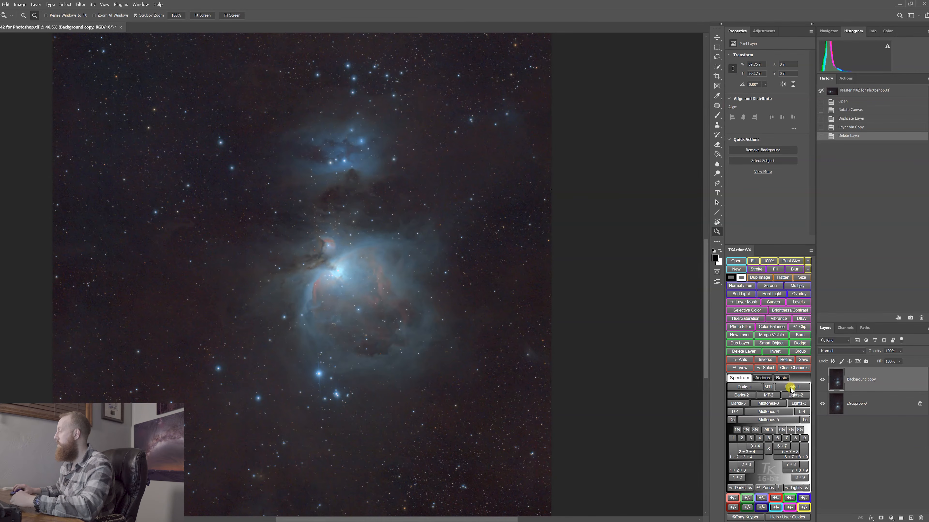
{"action": "left_click_drag", "start_coordinate": [256, 231], "coordinate": [280, 239]}
{"action": "left_click_drag", "start_coordinate": [427, 259], "coordinate": [315, 249]}
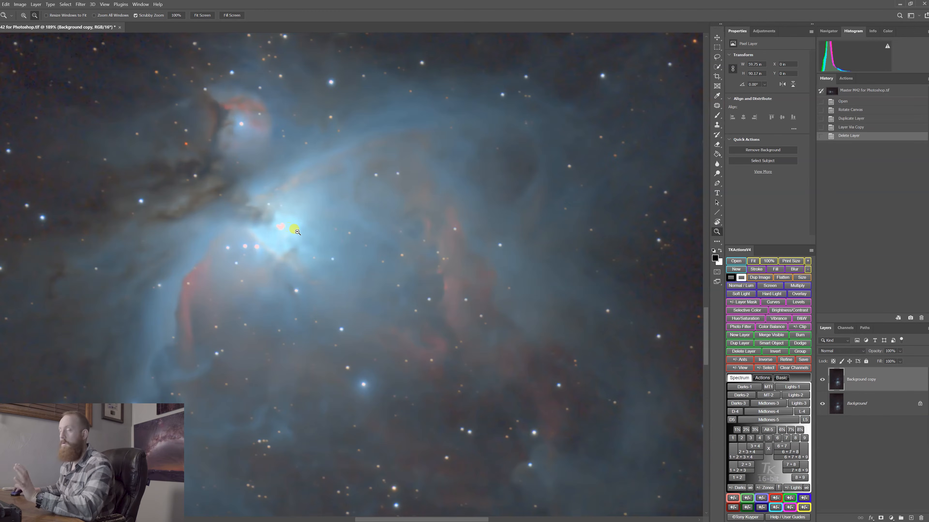
{"action": "left_click", "coordinate": [314, 246], "text": "alt"}
{"action": "scroll", "coordinate": [326, 253], "scroll_direction": "down", "scroll_amount": 4}
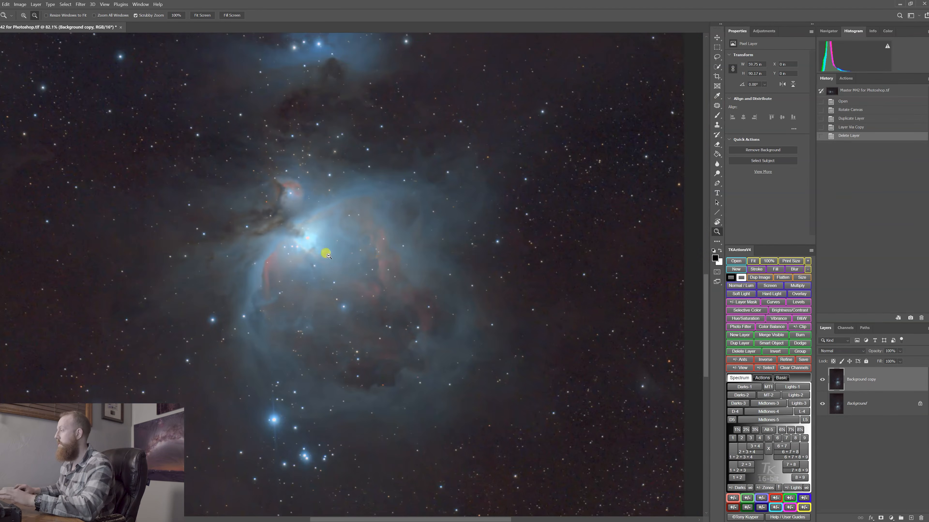
{"action": "left_click_drag", "start_coordinate": [350, 250], "coordinate": [340, 319]}
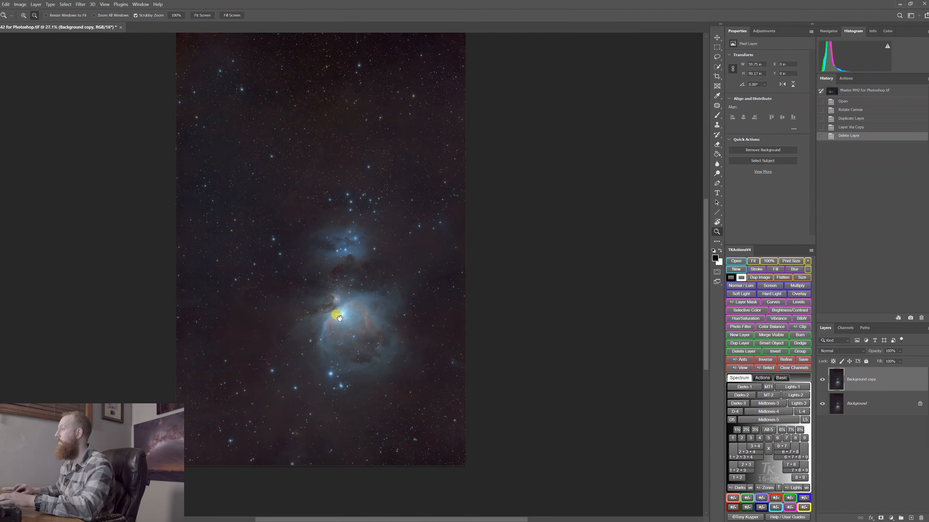
{"action": "left_click", "coordinate": [763, 420]}
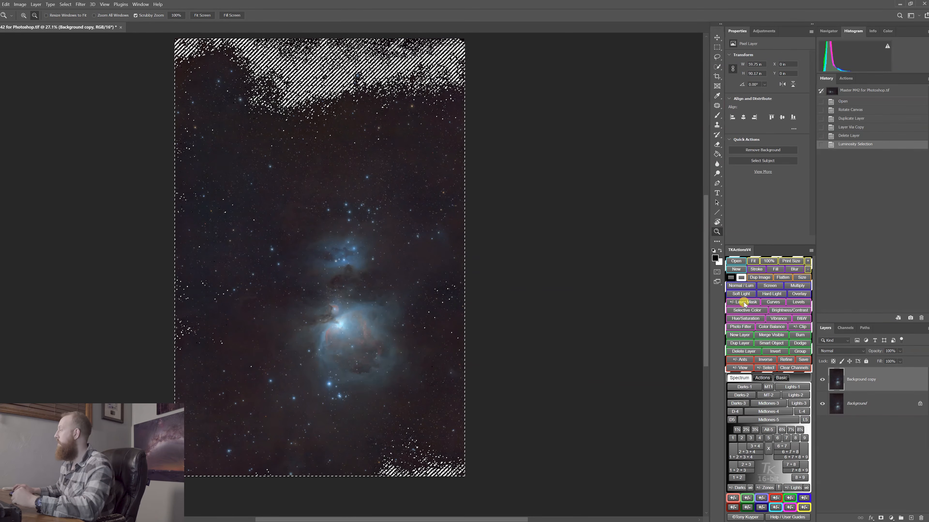
{"action": "left_click", "coordinate": [772, 303]}
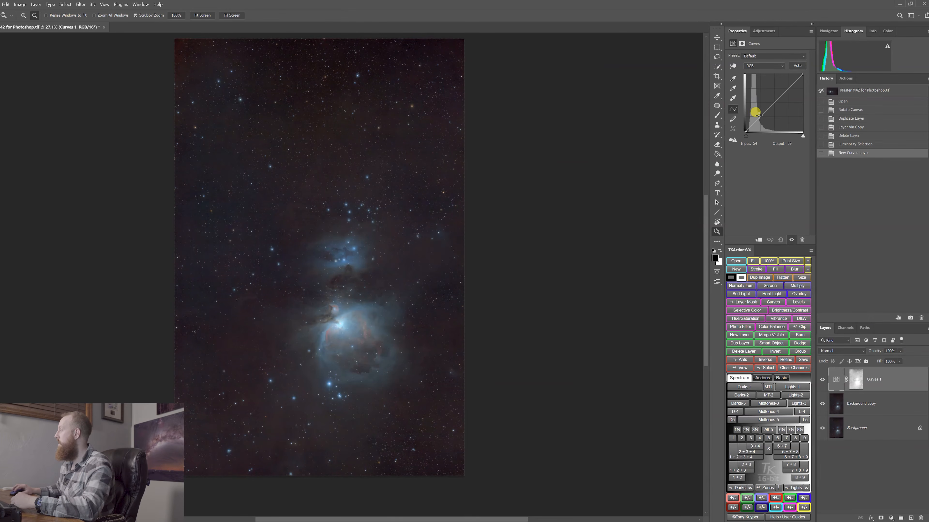
Anchor the RGB curve in the shadows near the diagonal and raise the highlights from input 191 to output 223.
{"action": "mouse_move", "coordinate": [760, 116]}
{"action": "left_mouse_down"}
{"action": "mouse_move", "coordinate": [761, 127]}
{"action": "mouse_move", "coordinate": [758, 111]}
{"action": "left_mouse_up"}
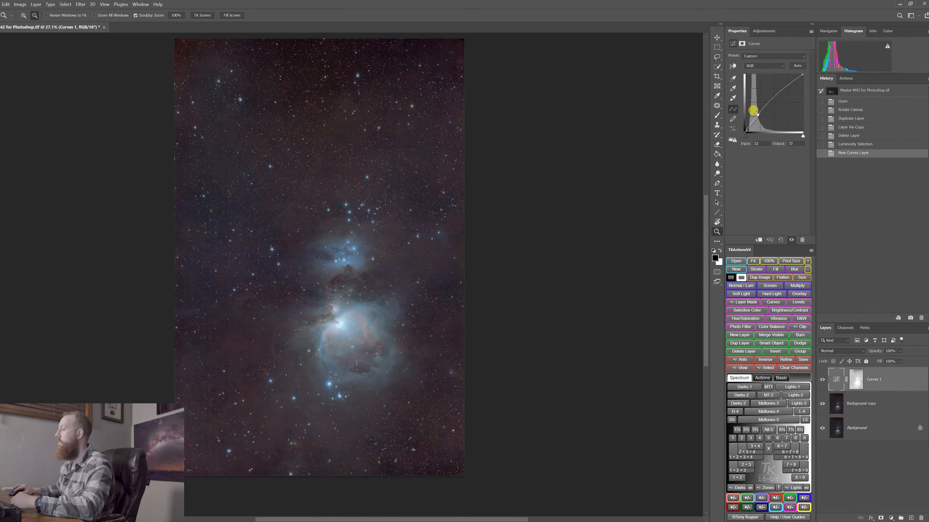
{"action": "left_click_drag", "start_coordinate": [752, 112], "coordinate": [753, 113]}
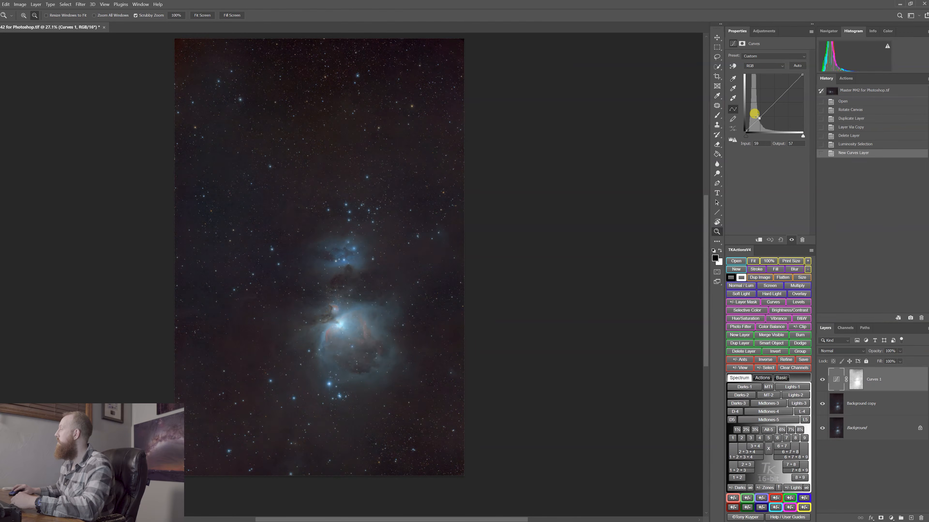
{"action": "left_click_drag", "start_coordinate": [757, 115], "coordinate": [755, 111]}
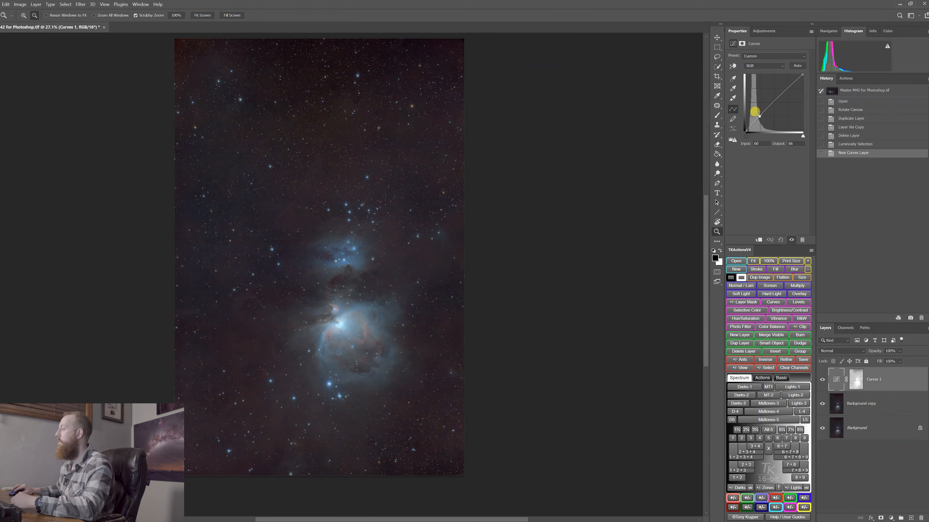
{"action": "left_click", "coordinate": [759, 117]}
{"action": "left_click_drag", "start_coordinate": [786, 82], "coordinate": [784, 77]}
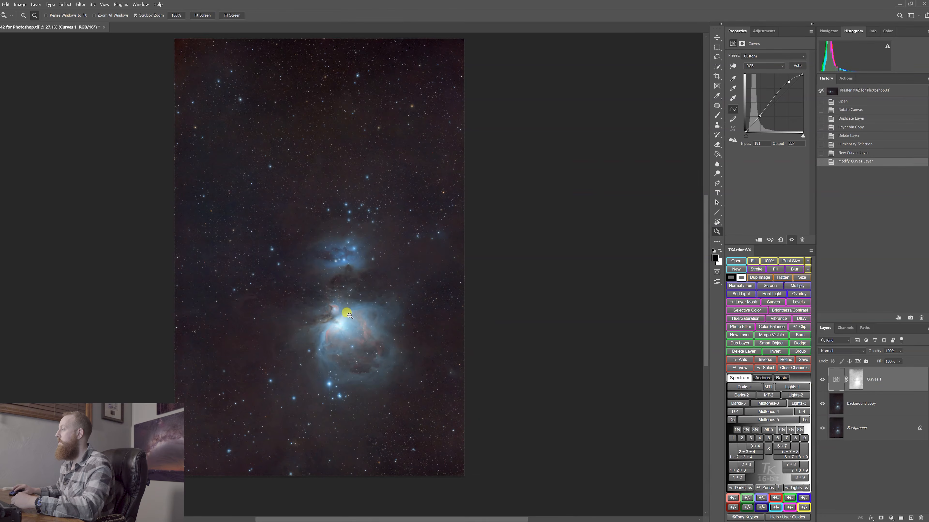
Compare the nebula core with and without the Curves 1 adjustment by toggling the layer's visibility.
{"action": "scroll", "coordinate": [340, 315], "scroll_direction": "up", "scroll_amount": 6}
{"action": "scroll", "coordinate": [374, 334], "scroll_direction": "up", "scroll_amount": 4}
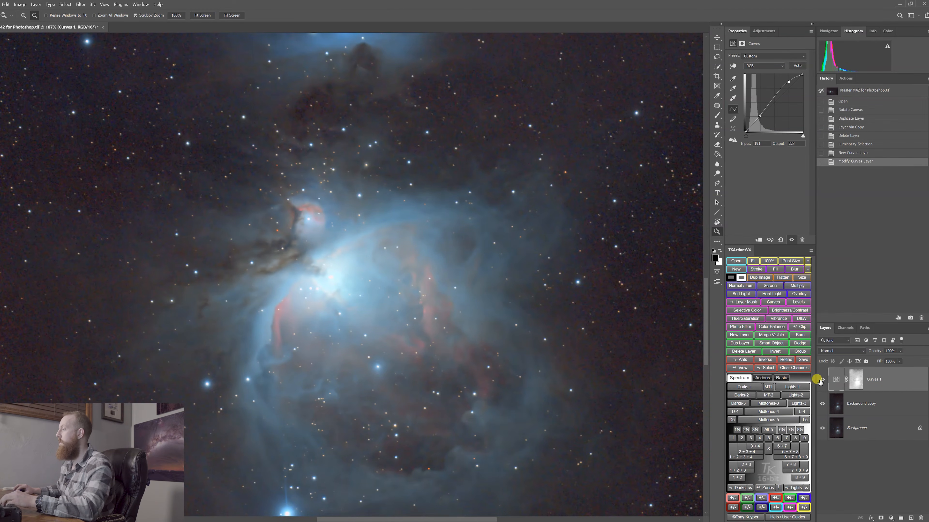
{"action": "left_click", "coordinate": [821, 380]}
{"action": "left_click", "coordinate": [821, 379]}
{"action": "left_click", "coordinate": [821, 379]}
{"action": "left_click", "coordinate": [822, 380]}
{"action": "left_click", "coordinate": [822, 380]}
{"action": "left_click", "coordinate": [821, 380]}
Load the Darks-1 luminosity selection and add a Curves adjustment layer masked by it.
{"action": "scroll", "coordinate": [409, 293], "scroll_direction": "down", "scroll_amount": 4}
{"action": "scroll", "coordinate": [409, 294], "scroll_direction": "down", "scroll_amount": 4}
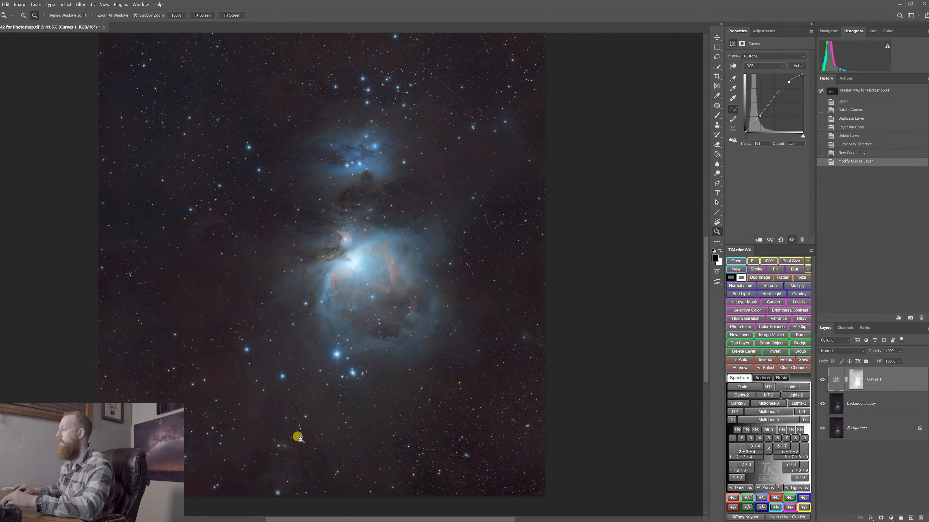
{"action": "scroll", "coordinate": [357, 366], "scroll_direction": "down", "scroll_amount": 1}
{"action": "left_click_drag", "start_coordinate": [380, 306], "coordinate": [376, 391]}
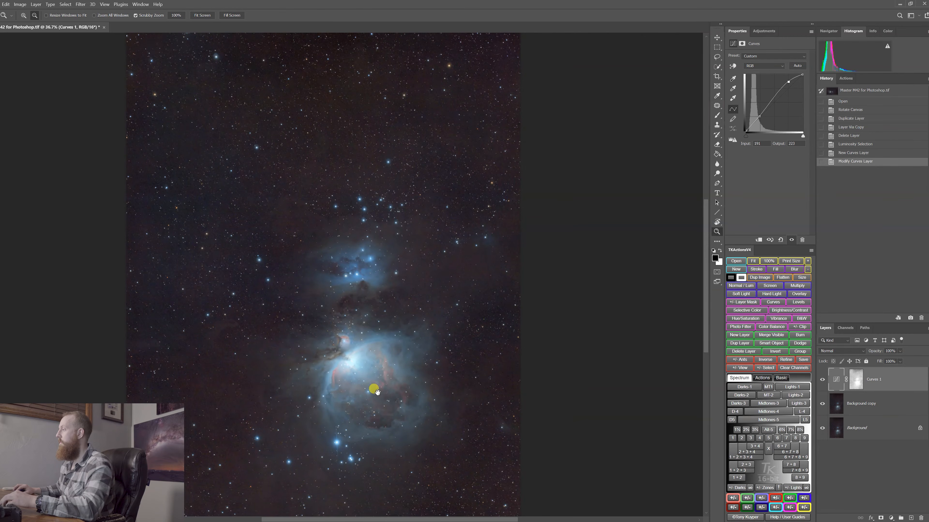
{"action": "left_click_drag", "start_coordinate": [392, 315], "coordinate": [394, 276]}
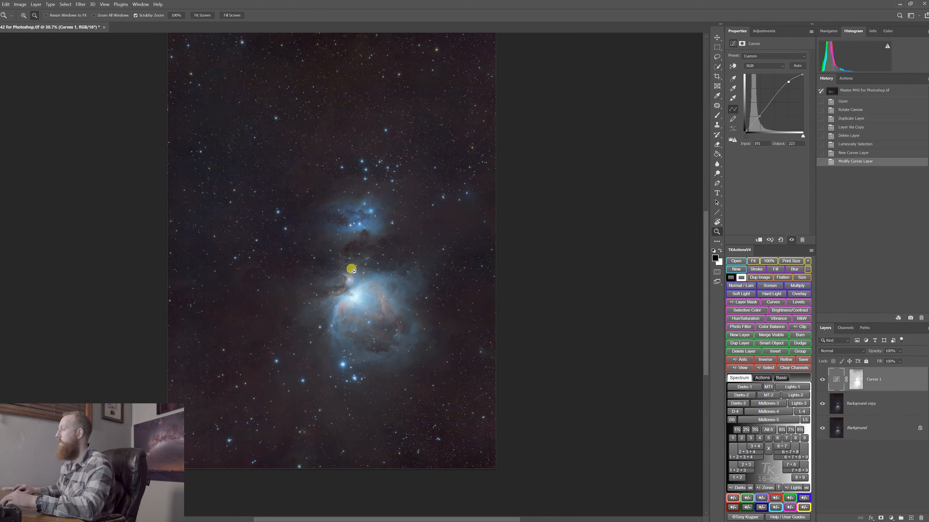
{"action": "left_click_drag", "start_coordinate": [298, 381], "coordinate": [331, 343]}
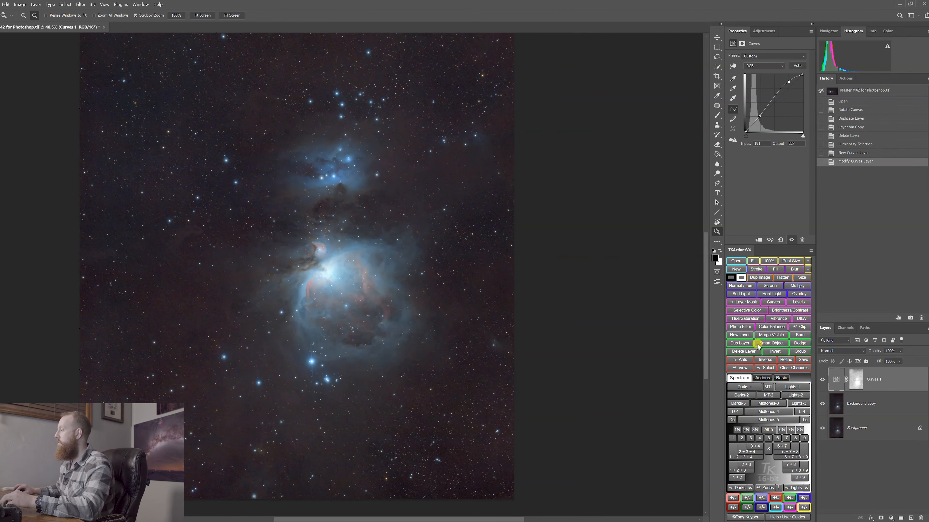
{"action": "left_click", "coordinate": [746, 388]}
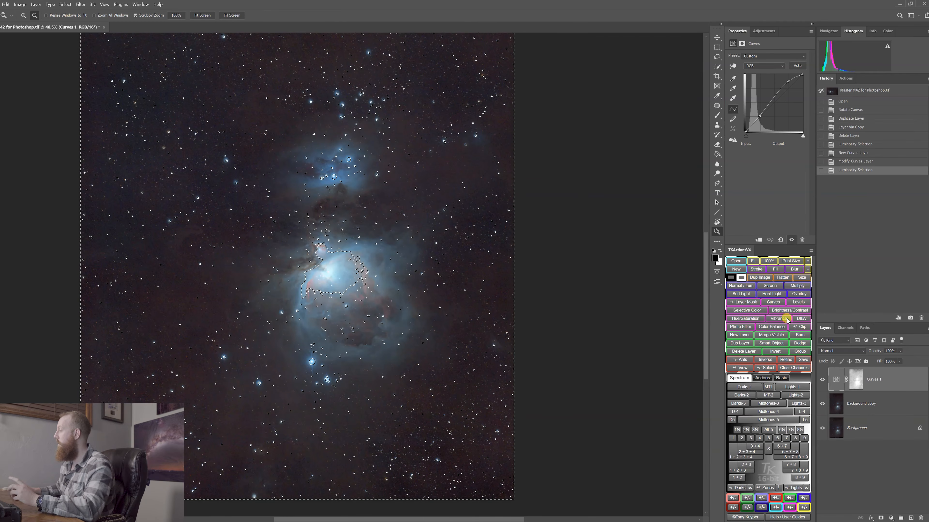
{"action": "left_click", "coordinate": [773, 302]}
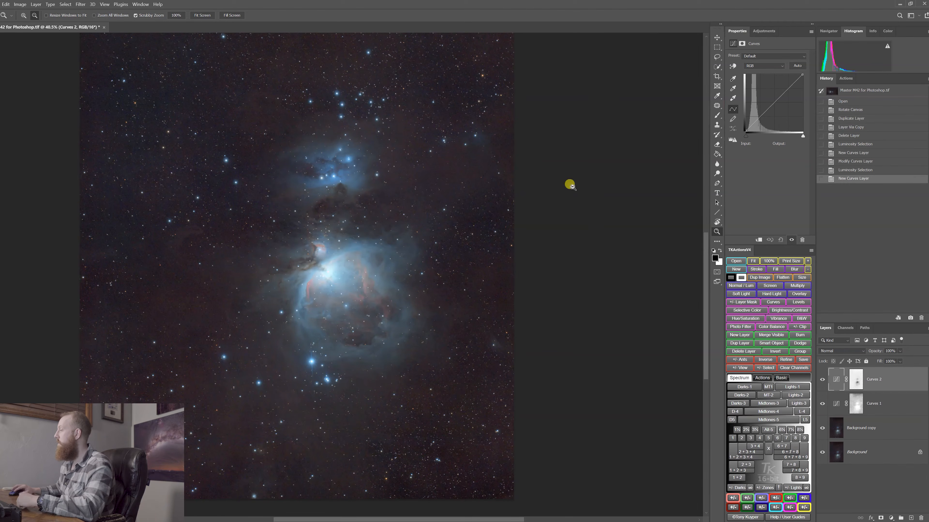
Try lifting the Curves 2 RGB highlights strongly, from input 175 to output 230, and inspect the nebula and background.
{"action": "left_click", "coordinate": [788, 90]}
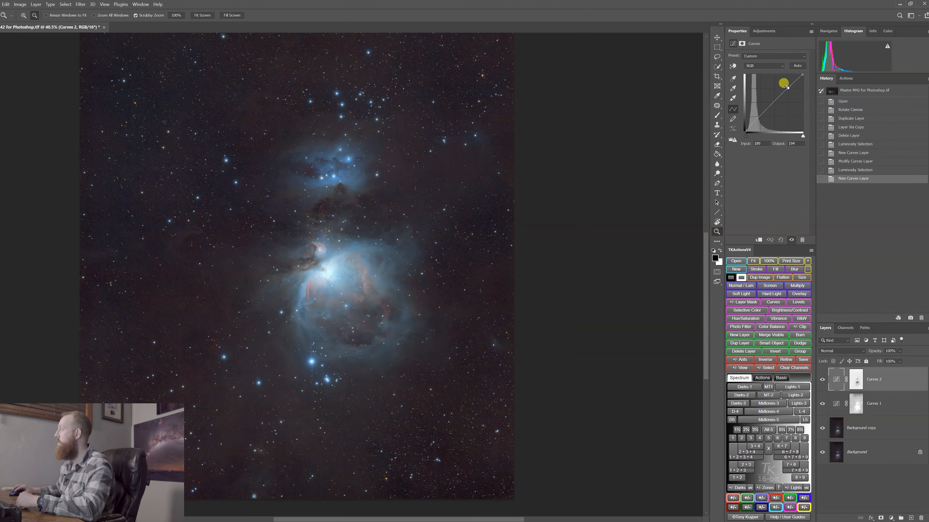
{"action": "left_click_drag", "start_coordinate": [783, 84], "coordinate": [779, 75]}
{"action": "left_click_drag", "start_coordinate": [357, 217], "coordinate": [342, 176]}
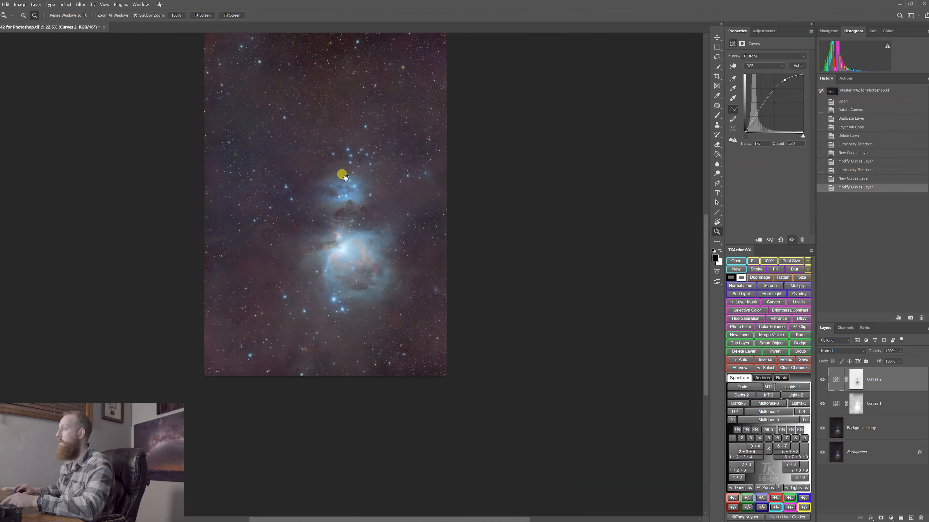
{"action": "left_click_drag", "start_coordinate": [356, 255], "coordinate": [360, 148]}
{"action": "left_click_drag", "start_coordinate": [362, 438], "coordinate": [370, 436]}
{"action": "mouse_move", "coordinate": [331, 402]}
{"action": "left_mouse_down"}
{"action": "mouse_move", "coordinate": [467, 473]}
{"action": "mouse_move", "coordinate": [394, 491]}
{"action": "mouse_move", "coordinate": [371, 326]}
{"action": "left_mouse_up"}
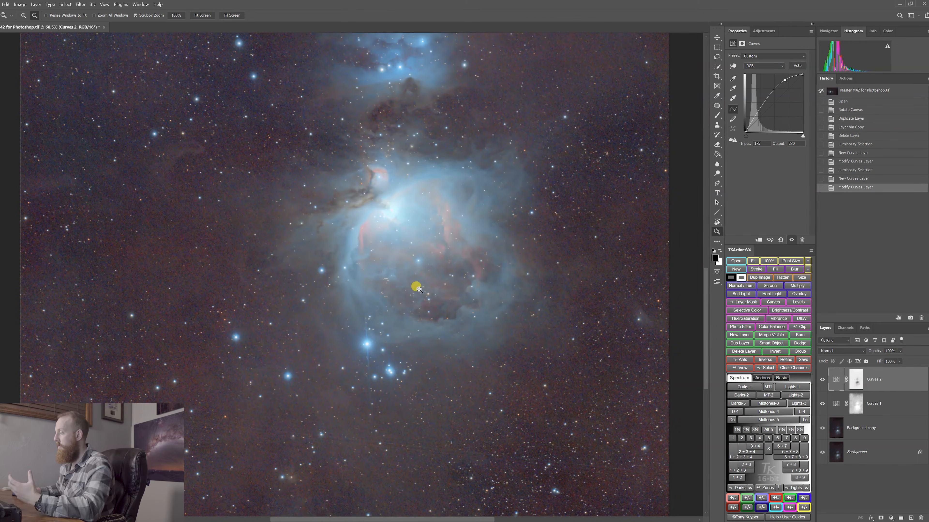
{"action": "scroll", "coordinate": [206, 173], "scroll_direction": "up", "scroll_amount": 2}
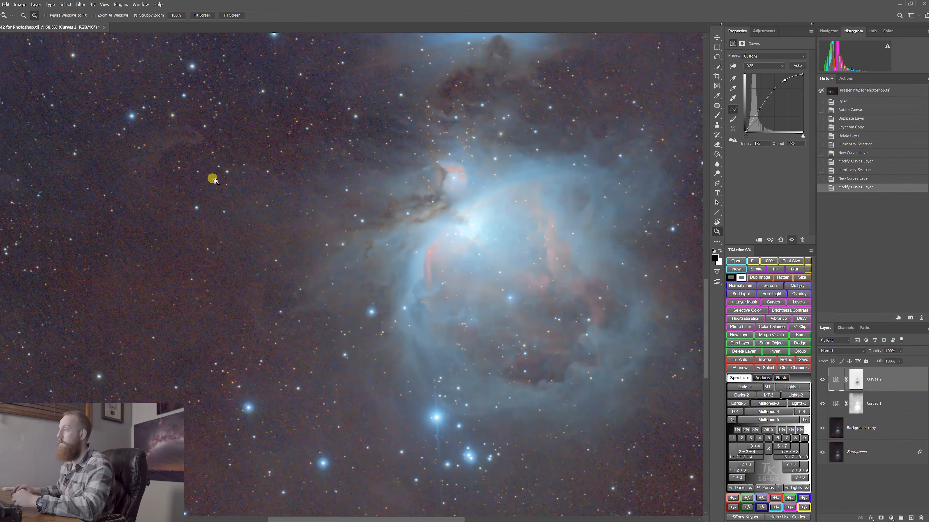
{"action": "left_click_drag", "start_coordinate": [348, 236], "coordinate": [207, 197]}
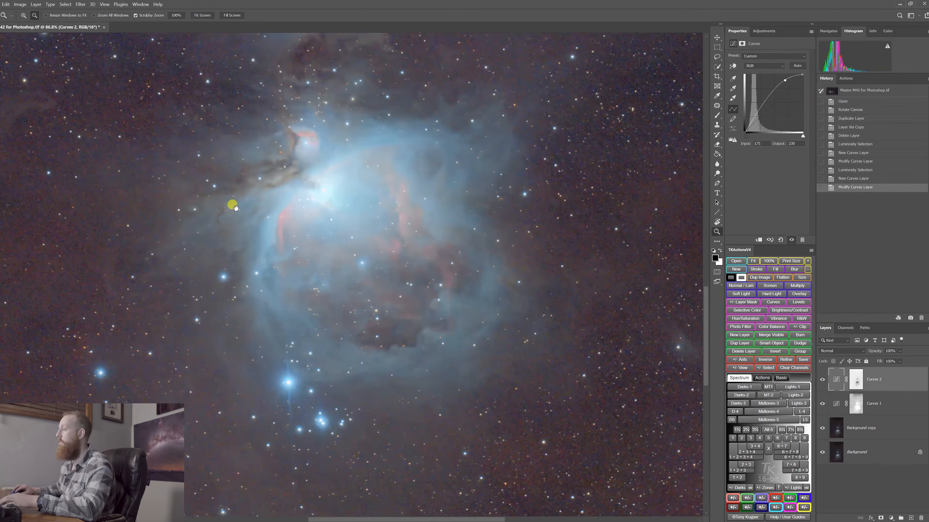
{"action": "scroll", "coordinate": [381, 255], "scroll_direction": "down", "scroll_amount": 1}
{"action": "left_click_drag", "start_coordinate": [392, 229], "coordinate": [382, 344]}
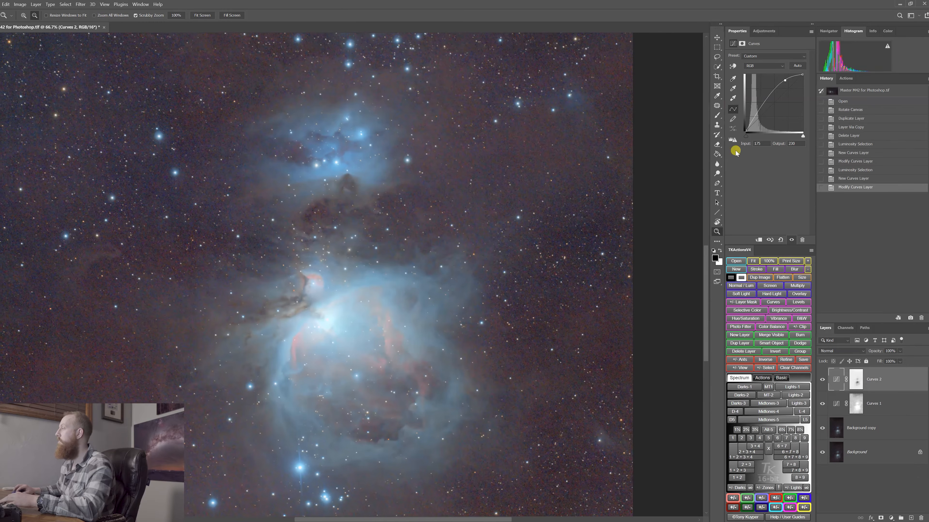
Lower the Curves 2 highlight point toward the diagonal and add a gentle lift at input 83 to output 96.
{"action": "left_click_drag", "start_coordinate": [783, 80], "coordinate": [764, 111]}
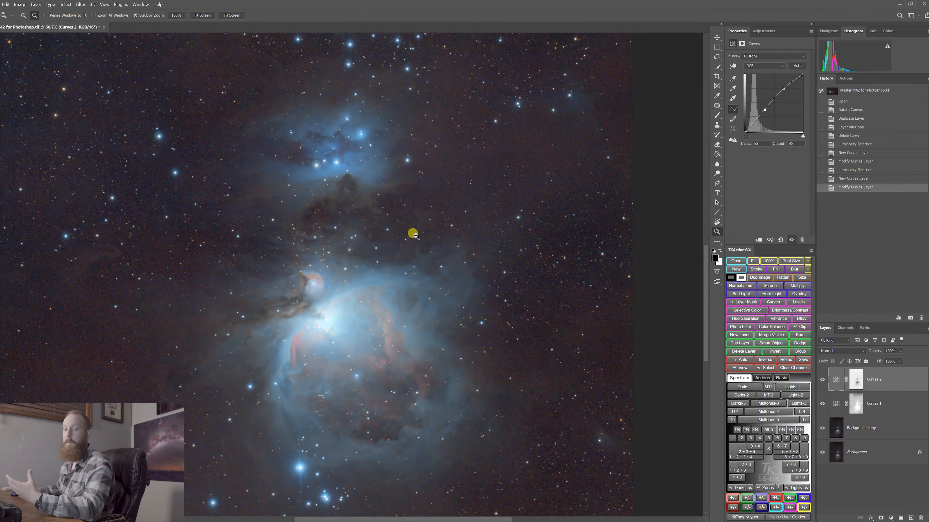
{"action": "left_click", "coordinate": [475, 224], "text": "alt"}
{"action": "left_click", "coordinate": [475, 224], "text": "alt"}
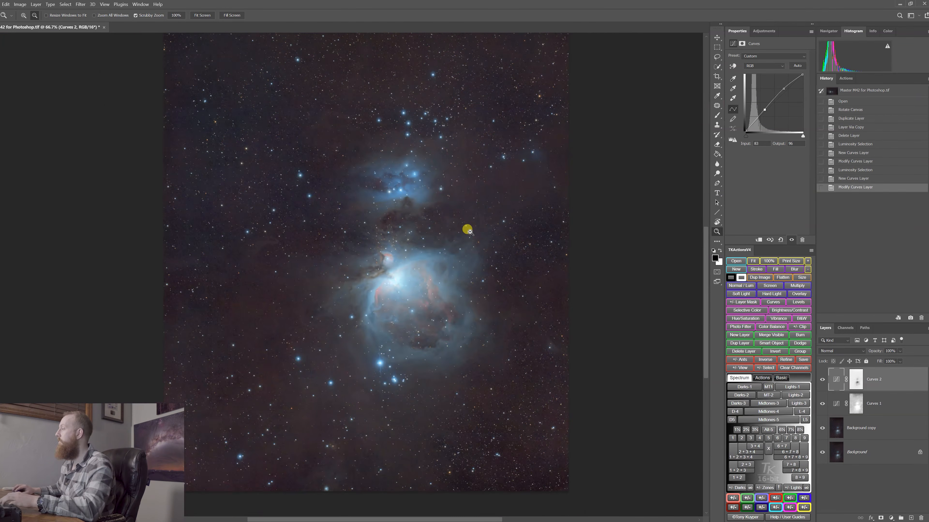
{"action": "left_click_drag", "start_coordinate": [467, 229], "coordinate": [411, 274]}
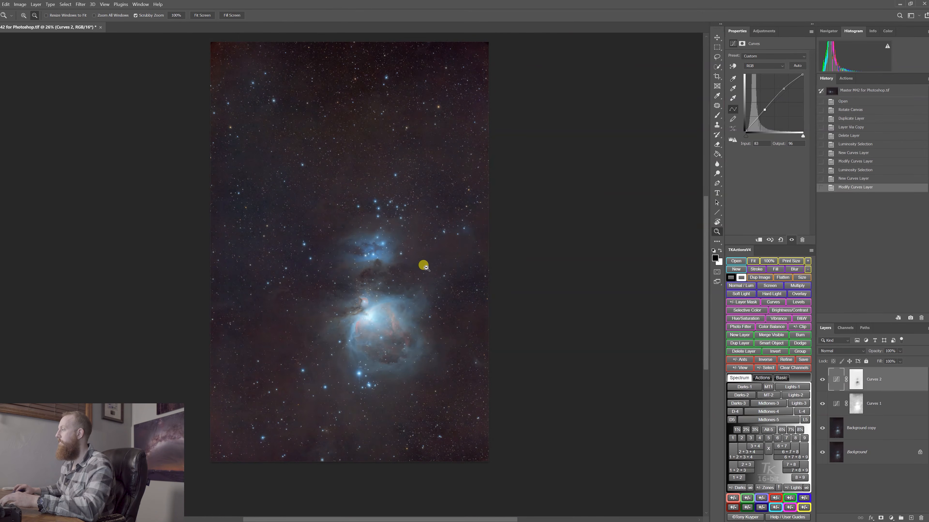
Compare the full image with and without the Curves 2 adjustment by toggling the layer's visibility.
{"action": "left_click", "coordinate": [821, 381]}
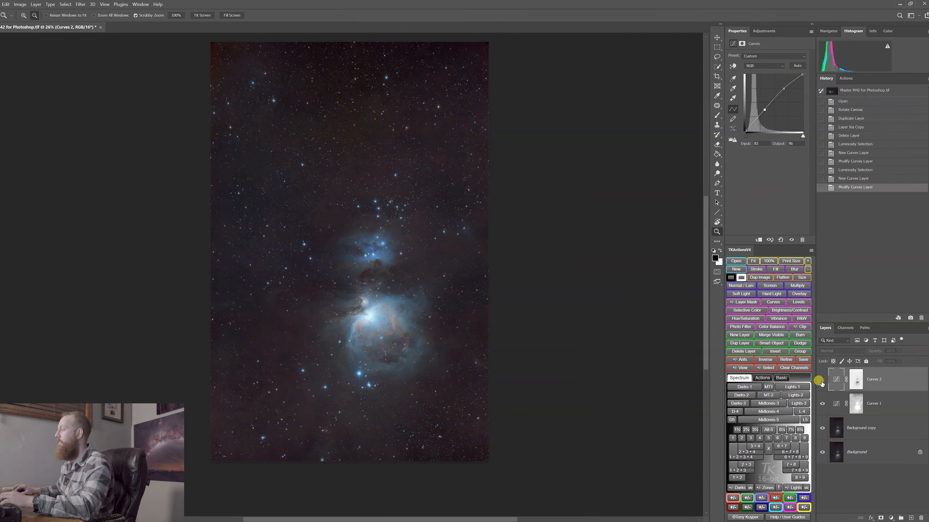
{"action": "left_click", "coordinate": [822, 382]}
{"action": "left_click", "coordinate": [822, 382]}
{"action": "left_click", "coordinate": [822, 382]}
Load the Lights-1 luminosity selection and add a Vibrance adjustment layer masked by it.
{"action": "left_click_drag", "start_coordinate": [413, 321], "coordinate": [384, 258]}
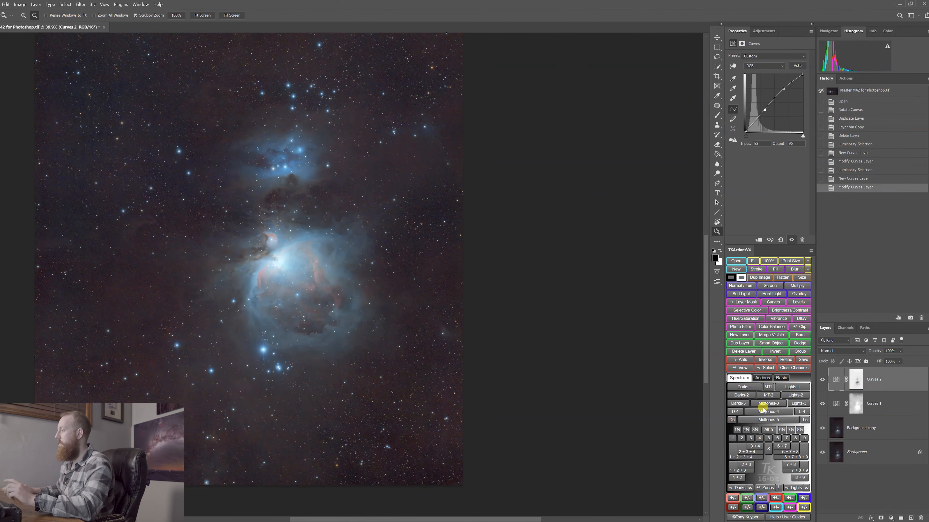
{"action": "left_click", "coordinate": [793, 388]}
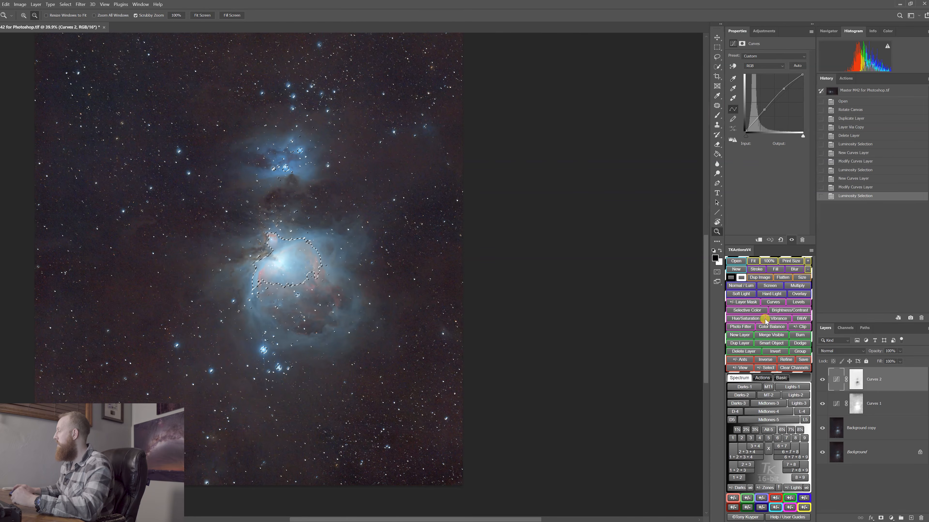
{"action": "left_click", "coordinate": [778, 318]}
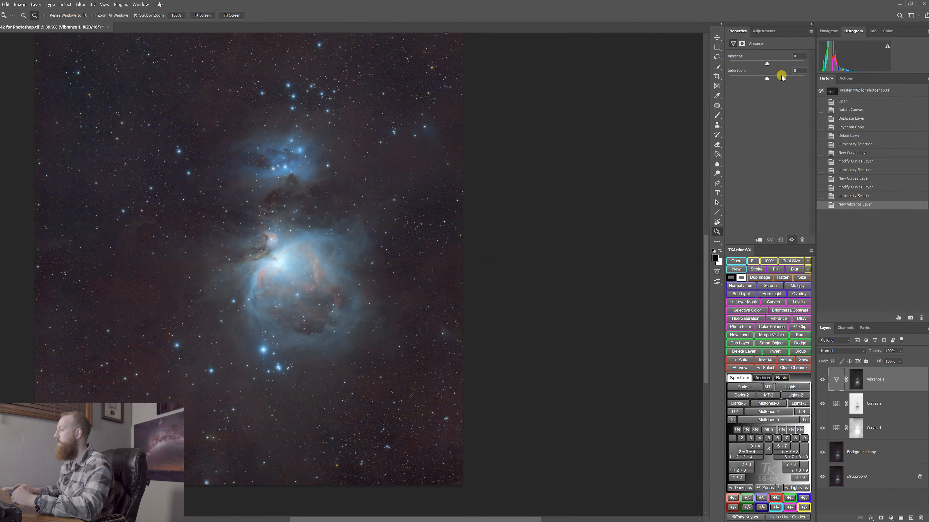
Set the Vibrance 1 layer's saturation to +100 and its vibrance to +25.
{"action": "left_click_drag", "start_coordinate": [768, 79], "coordinate": [790, 80]}
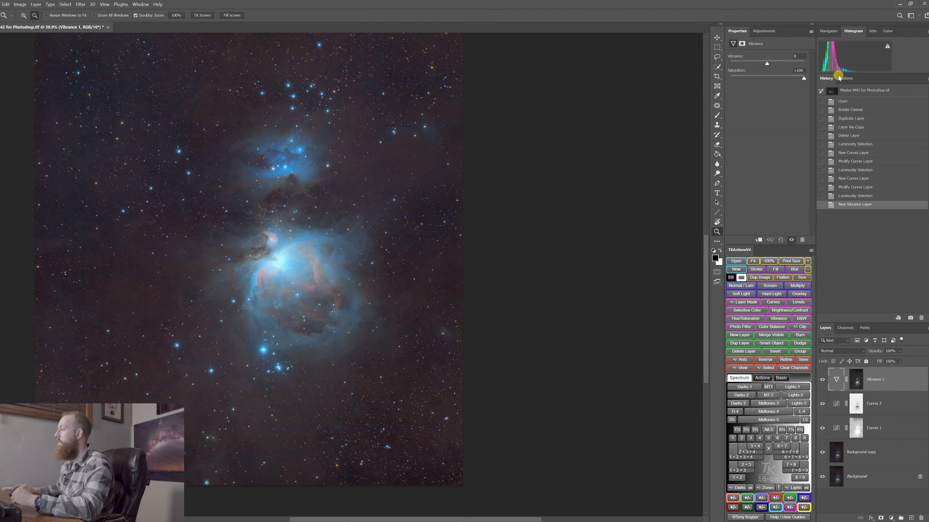
{"action": "left_click_drag", "start_coordinate": [855, 76], "coordinate": [852, 75]}
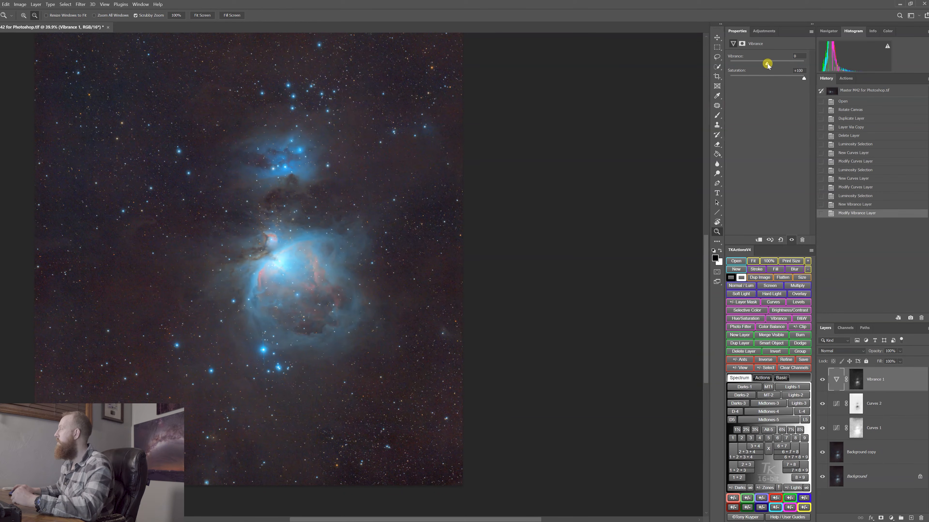
{"action": "left_click_drag", "start_coordinate": [796, 66], "coordinate": [829, 68]}
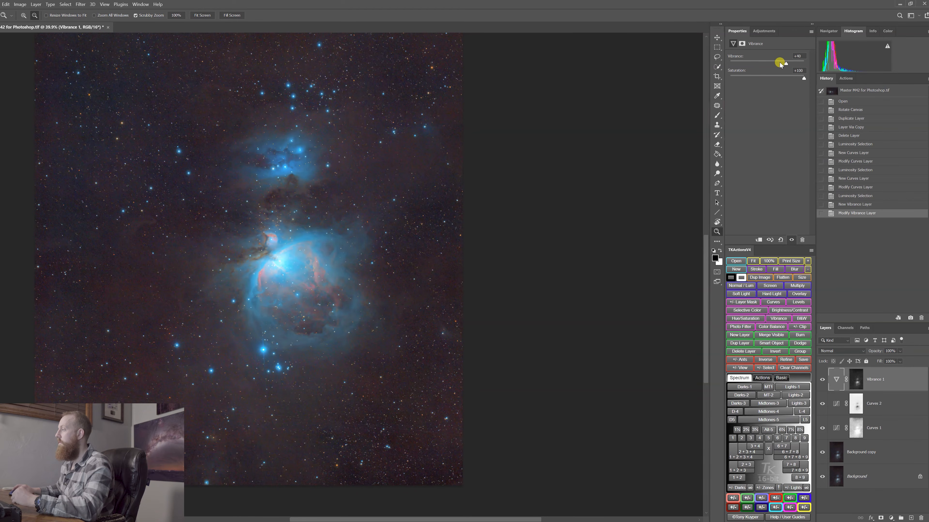
{"action": "left_click_drag", "start_coordinate": [774, 65], "coordinate": [776, 64]}
Examine the color and detail in the nebula core, the red filaments and the blue nebulosity above them.
{"action": "scroll", "coordinate": [308, 273], "scroll_direction": "up", "scroll_amount": 5}
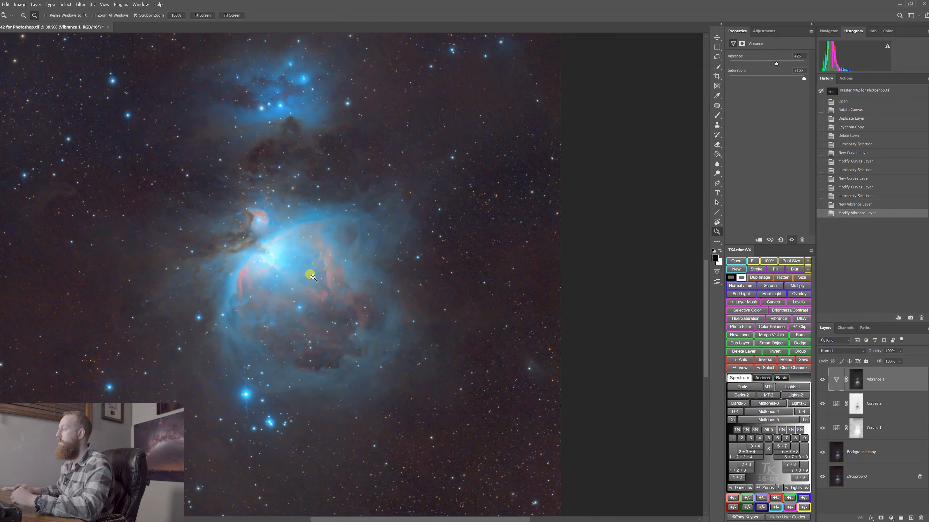
{"action": "left_click_drag", "start_coordinate": [333, 215], "coordinate": [328, 239]}
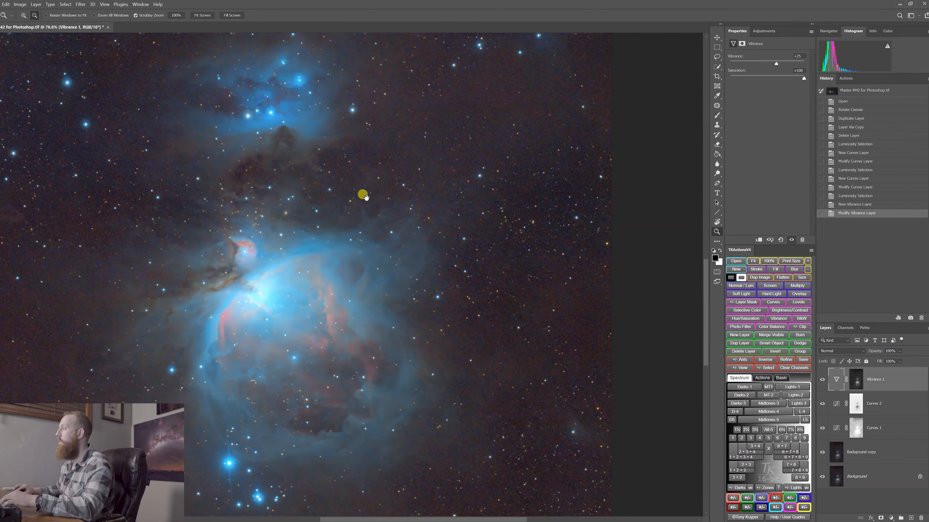
{"action": "left_click_drag", "start_coordinate": [362, 195], "coordinate": [401, 187]}
{"action": "scroll", "coordinate": [273, 319], "scroll_direction": "up", "scroll_amount": 5}
{"action": "left_click_drag", "start_coordinate": [312, 331], "coordinate": [270, 283]}
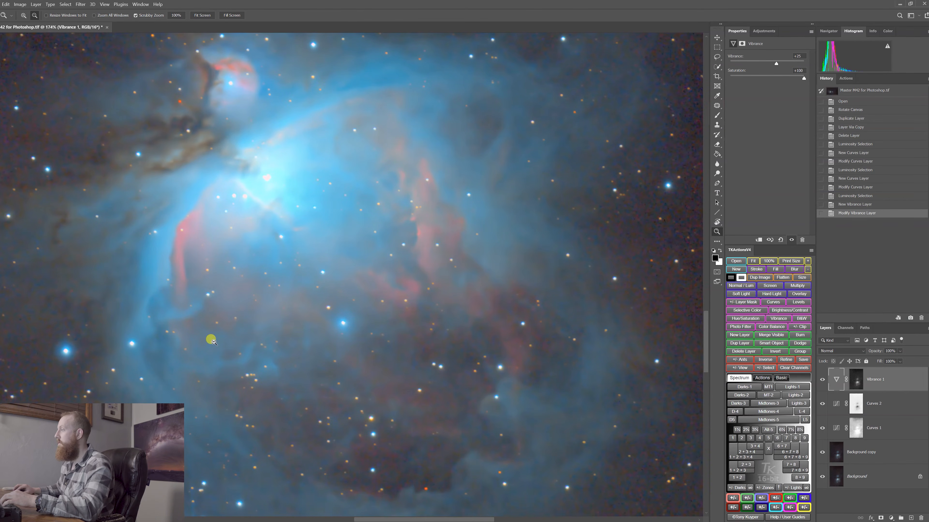
{"action": "left_click_drag", "start_coordinate": [446, 390], "coordinate": [398, 330]}
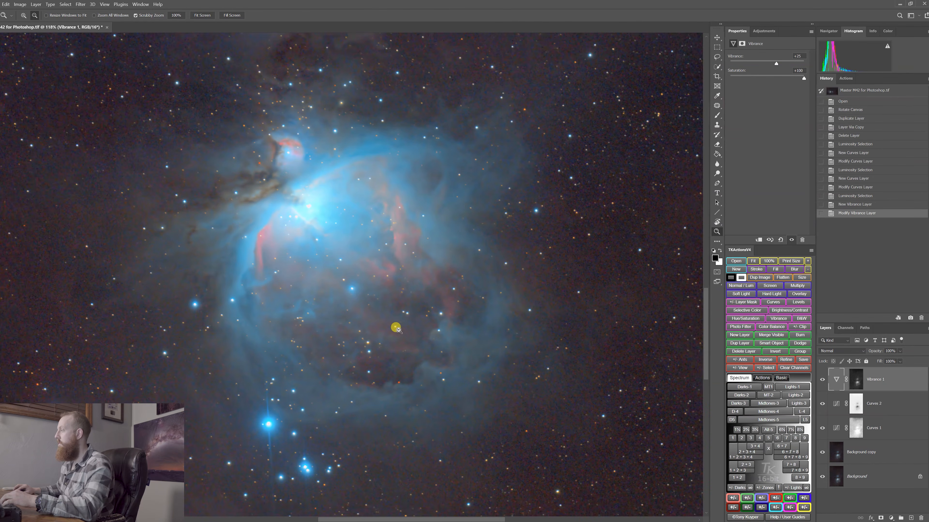
{"action": "left_click", "coordinate": [397, 329]}
{"action": "left_click_drag", "start_coordinate": [414, 297], "coordinate": [429, 394]}
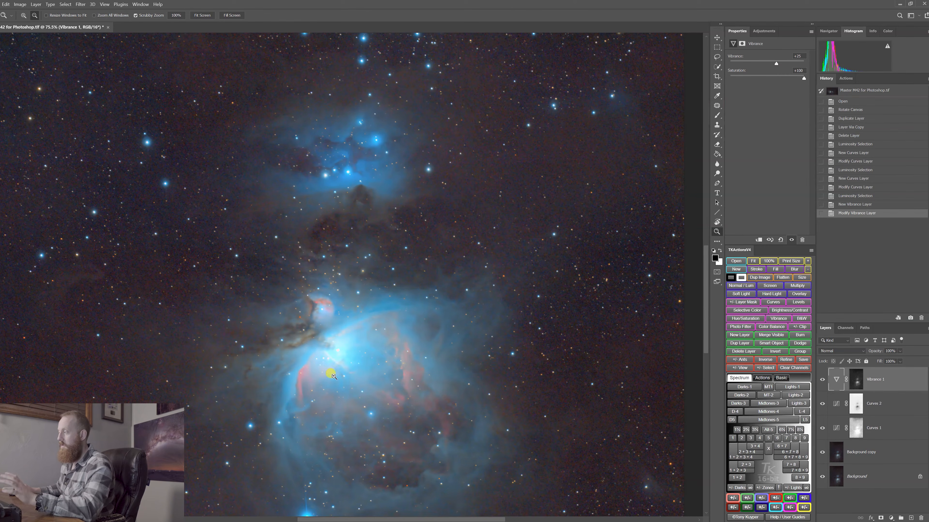
Try a slight midtone yellow-blue shift on a new Color Balance layer, and delete that layer.
{"action": "left_click", "coordinate": [781, 329]}
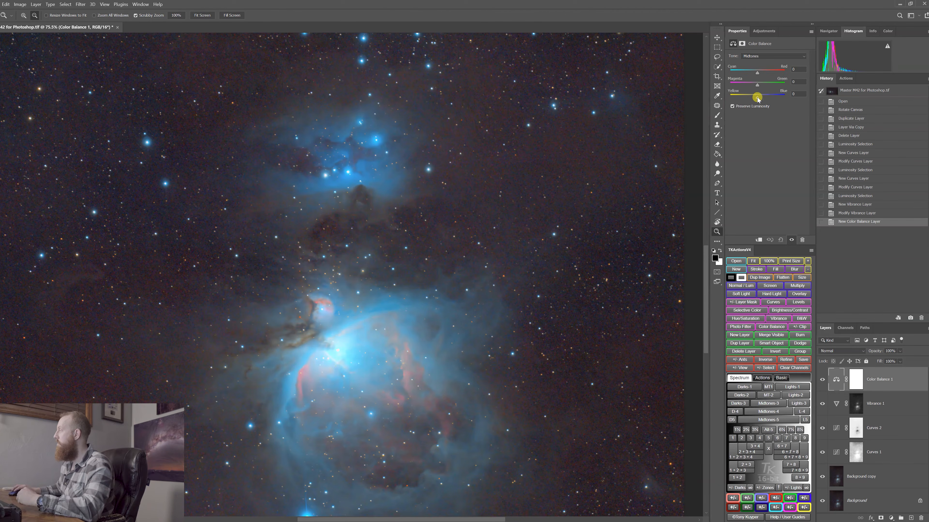
{"action": "left_click_drag", "start_coordinate": [758, 98], "coordinate": [757, 99]}
{"action": "left_click_drag", "start_coordinate": [759, 100], "coordinate": [757, 99]}
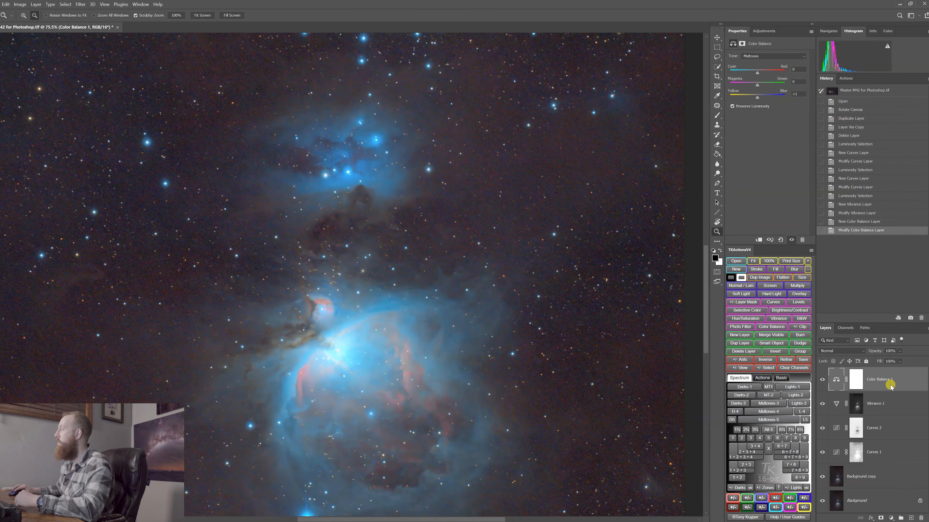
{"action": "key", "text": "Delete"}
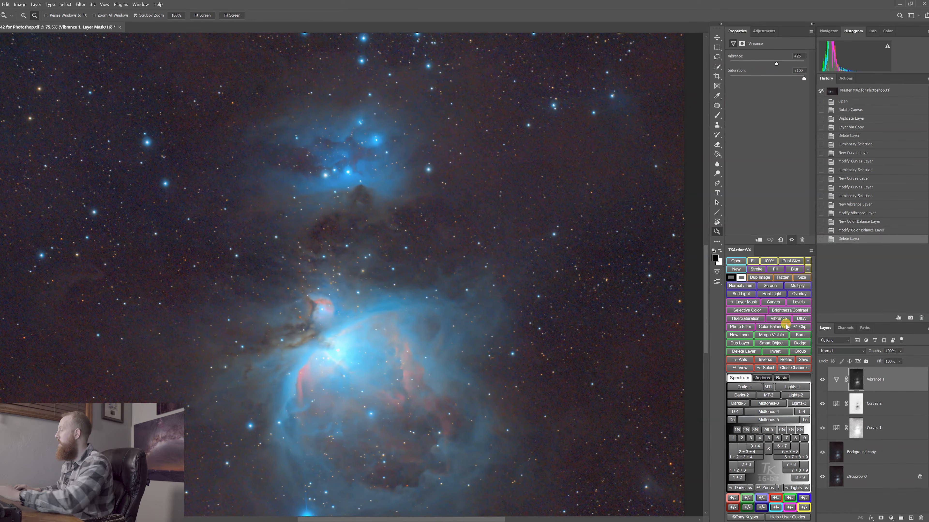
Add a Levels adjustment layer and set the Blue channel's black input level to 4.
{"action": "left_click", "coordinate": [800, 303]}
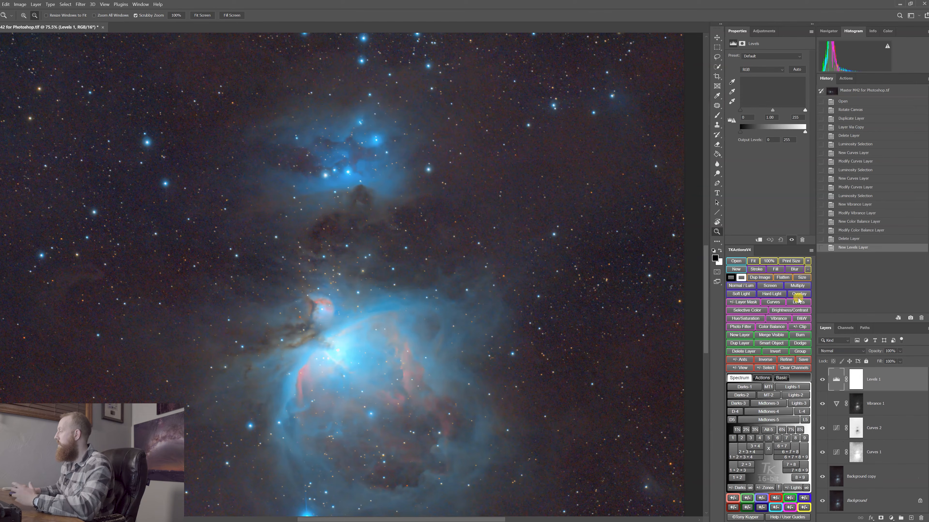
{"action": "left_click", "coordinate": [766, 70]}
{"action": "left_click", "coordinate": [759, 93]}
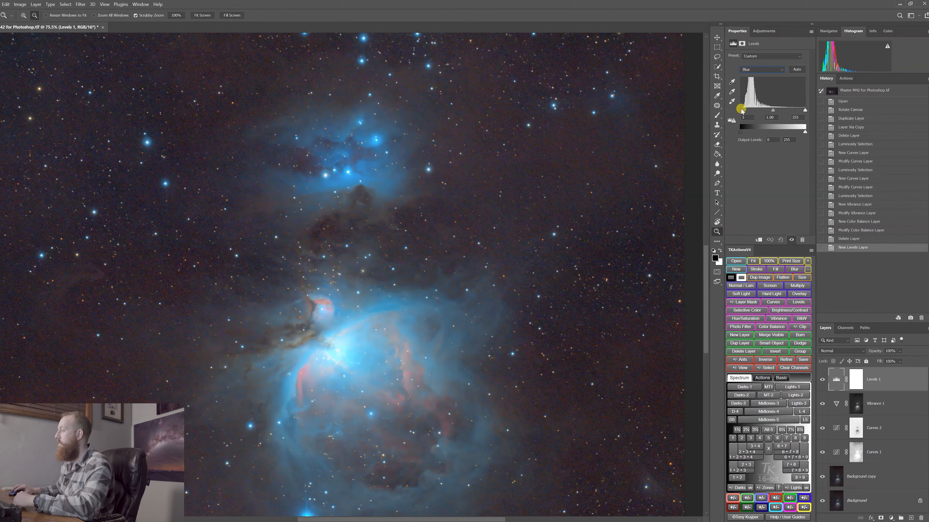
{"action": "left_click_drag", "start_coordinate": [741, 110], "coordinate": [741, 110]}
{"action": "left_click_drag", "start_coordinate": [742, 109], "coordinate": [742, 110]}
{"action": "left_click_drag", "start_coordinate": [526, 249], "coordinate": [516, 244]}
{"action": "left_click_drag", "start_coordinate": [516, 244], "coordinate": [460, 185]}
{"action": "left_click_drag", "start_coordinate": [363, 295], "coordinate": [385, 274]}
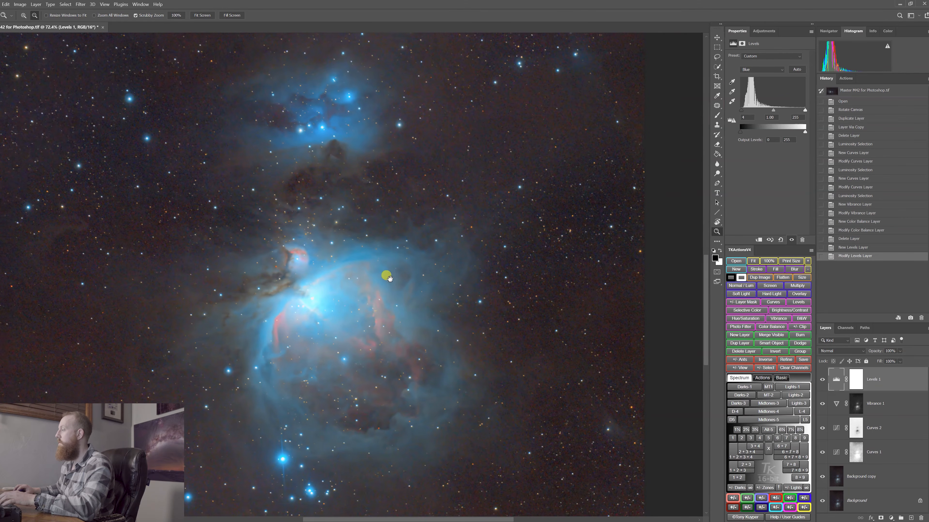
Compare the image with and without the Levels 1 layer.
{"action": "left_click", "coordinate": [820, 381]}
{"action": "left_click", "coordinate": [820, 381]}
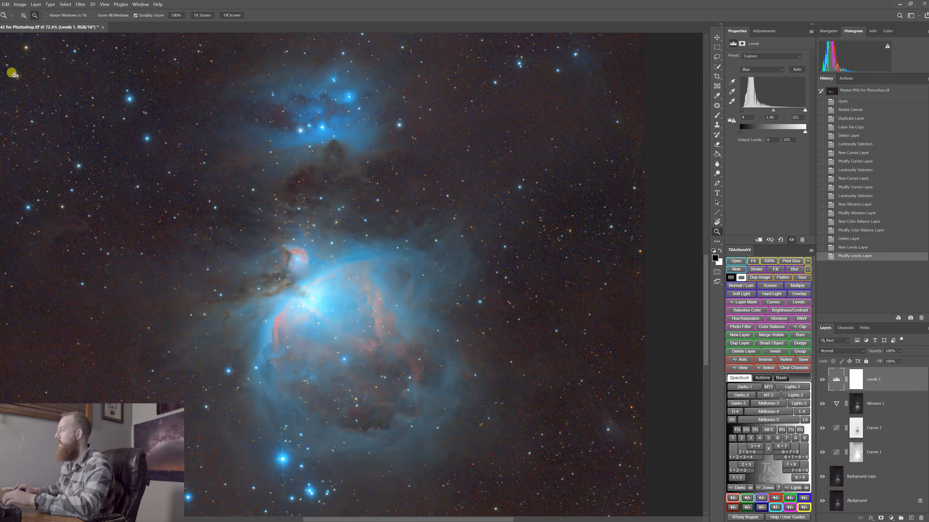
{"action": "left_click", "coordinate": [820, 381]}
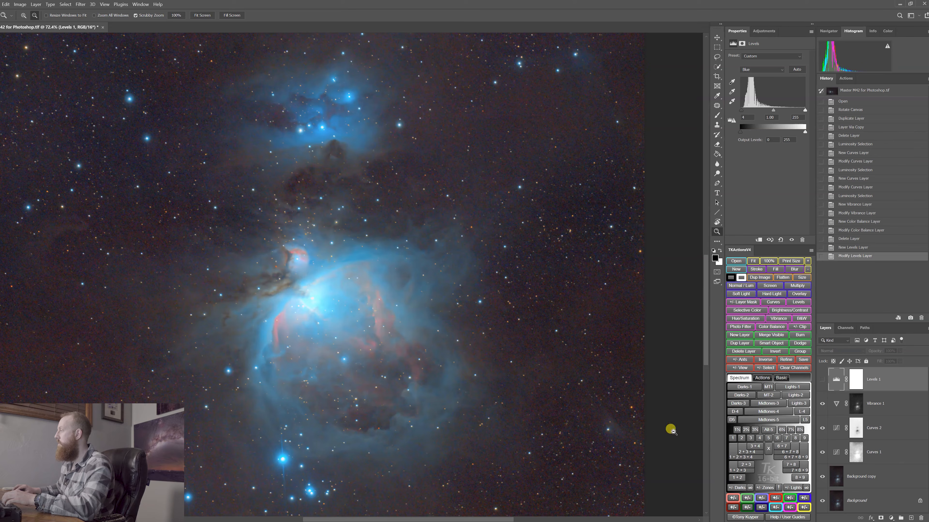
{"action": "left_click", "coordinate": [820, 381]}
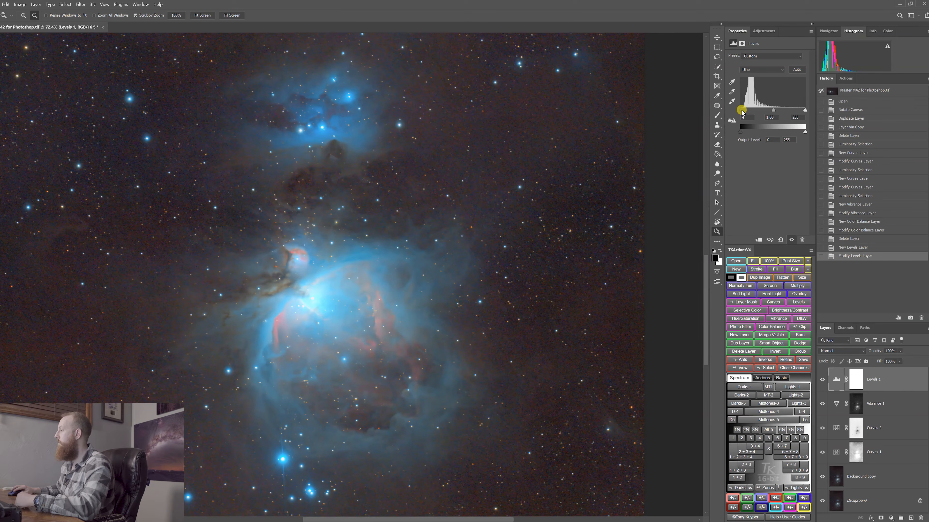
Fine-tune the Blue channel's black input level on the Levels 1 layer and check its before-and-after effect.
{"action": "left_click_drag", "start_coordinate": [742, 112], "coordinate": [741, 111]}
{"action": "left_click", "coordinate": [824, 379]}
{"action": "left_click", "coordinate": [824, 381]}
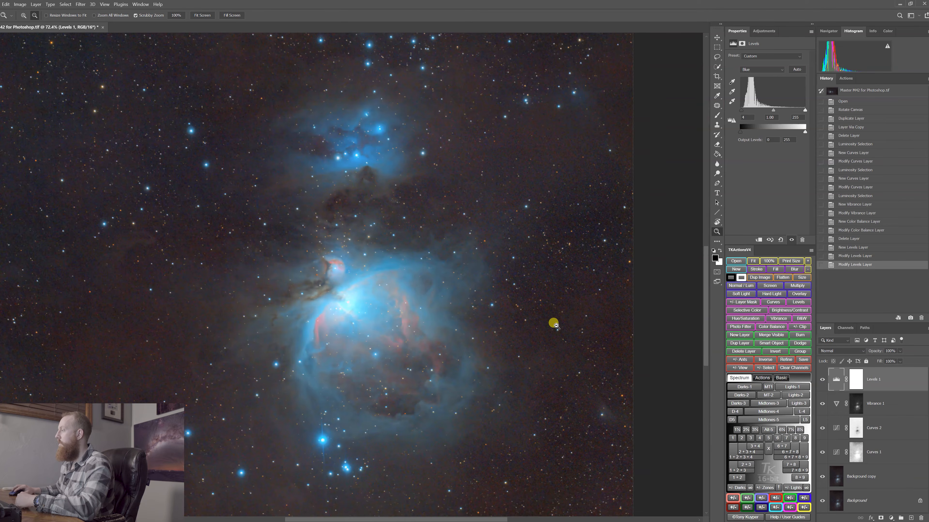
Crop the image to a 4:5 portrait frame around the nebula, trimming all four sides.
{"action": "scroll", "coordinate": [541, 325], "scroll_direction": "down", "scroll_amount": 1}
{"action": "left_click_drag", "start_coordinate": [528, 310], "coordinate": [504, 344]}
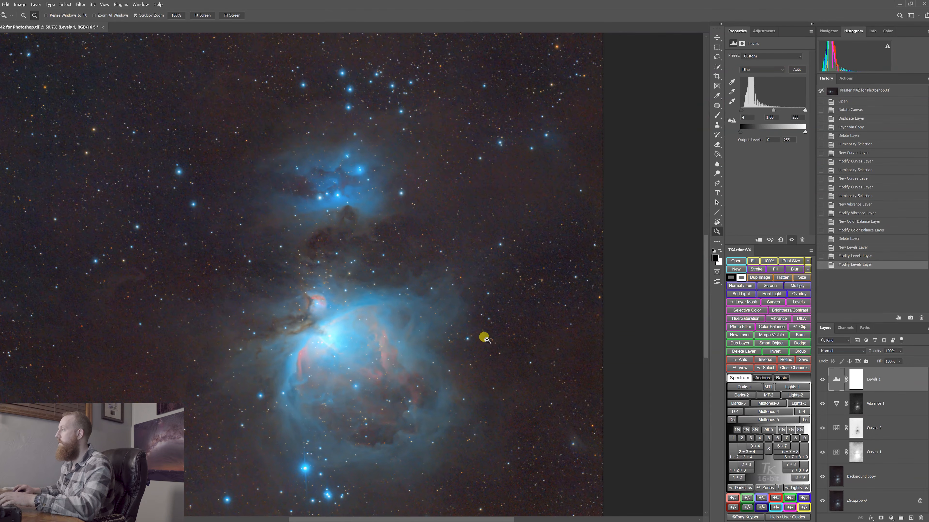
{"action": "scroll", "coordinate": [477, 354], "scroll_direction": "down", "scroll_amount": 3}
{"action": "scroll", "coordinate": [470, 361], "scroll_direction": "down", "scroll_amount": 4}
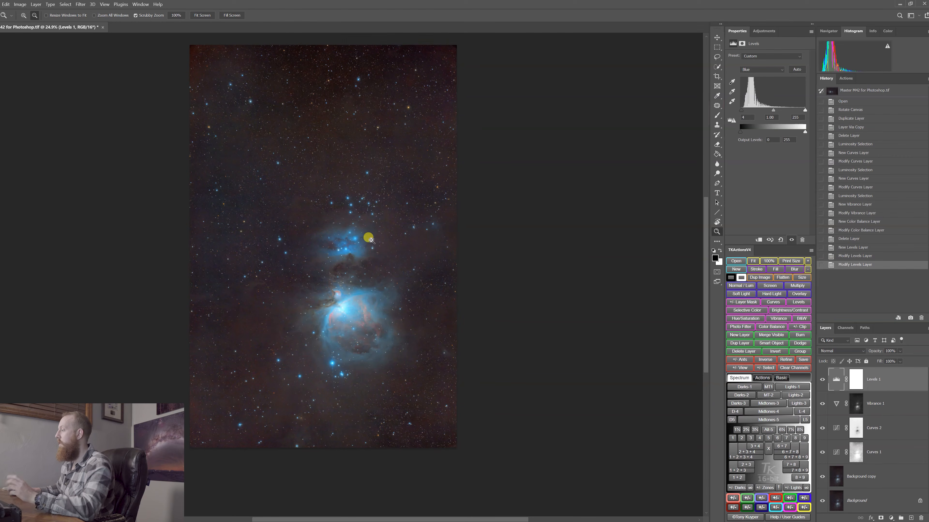
{"action": "key", "text": "c"}
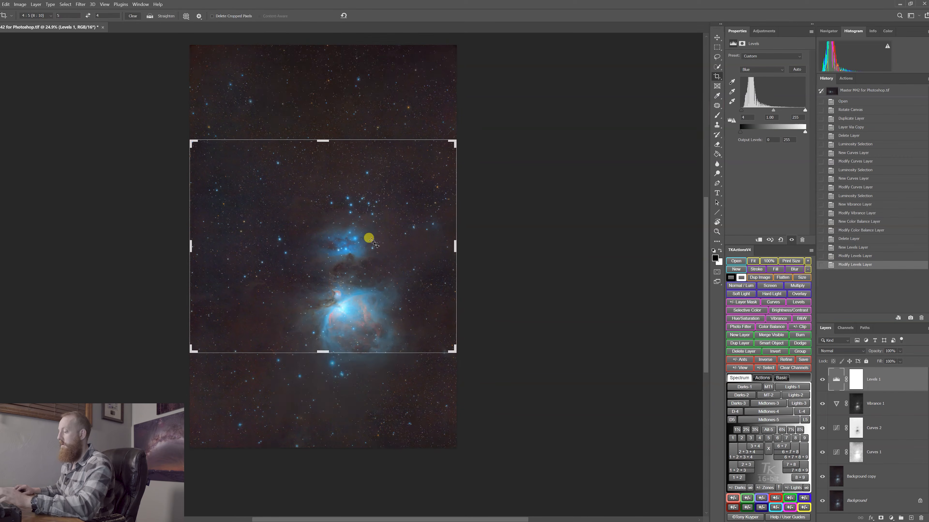
{"action": "left_click", "coordinate": [88, 16]}
{"action": "left_click_drag", "start_coordinate": [334, 170], "coordinate": [335, 156]}
{"action": "left_click_drag", "start_coordinate": [323, 81], "coordinate": [324, 101]}
{"action": "left_click_drag", "start_coordinate": [332, 152], "coordinate": [336, 168]}
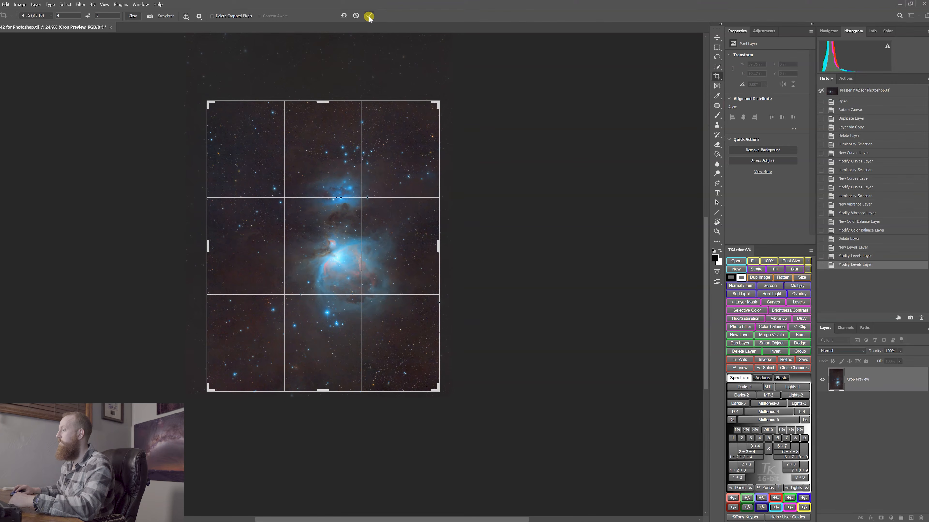
{"action": "key", "text": "Return"}
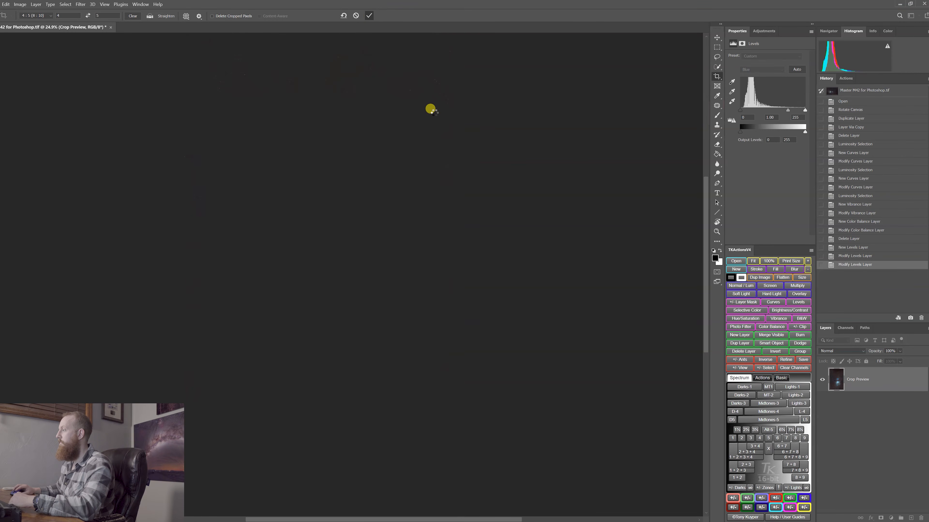
Examine the color of the background sky beside the nebula with the Info readout shown.
{"action": "key", "text": "z"}
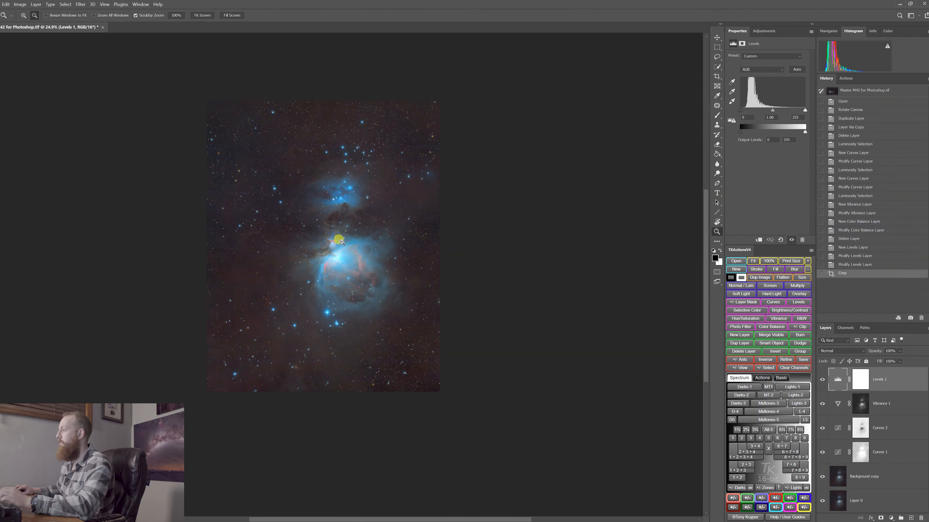
{"action": "left_click_drag", "start_coordinate": [343, 242], "coordinate": [352, 246]}
{"action": "left_click_drag", "start_coordinate": [277, 192], "coordinate": [328, 230]}
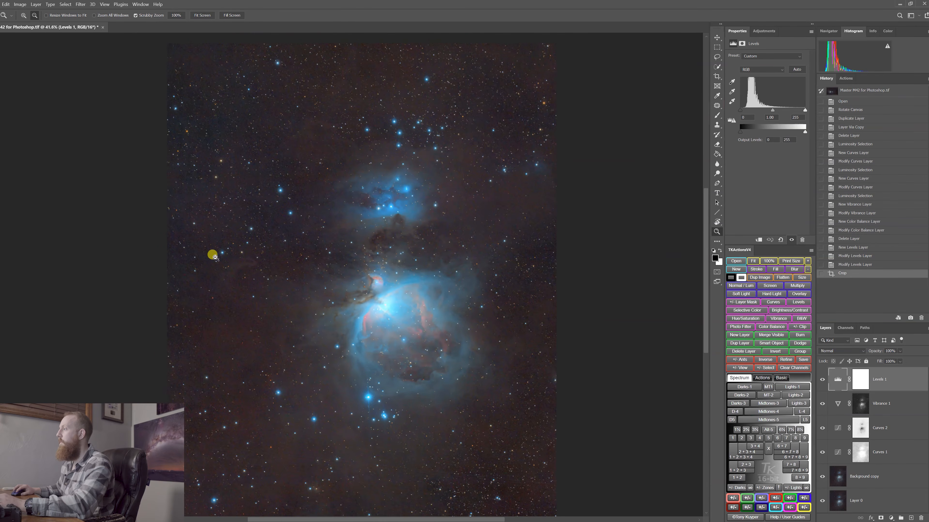
{"action": "left_click_drag", "start_coordinate": [183, 253], "coordinate": [207, 269]}
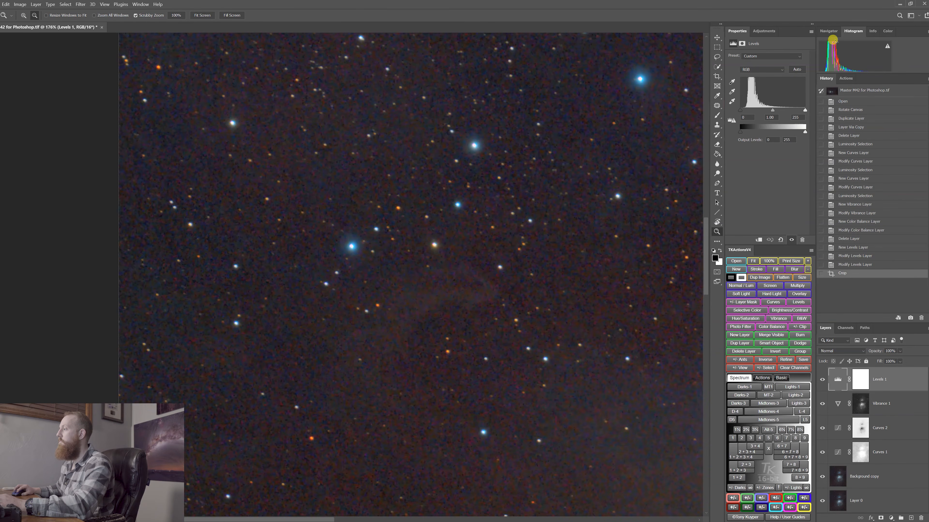
{"action": "left_click", "coordinate": [887, 31]}
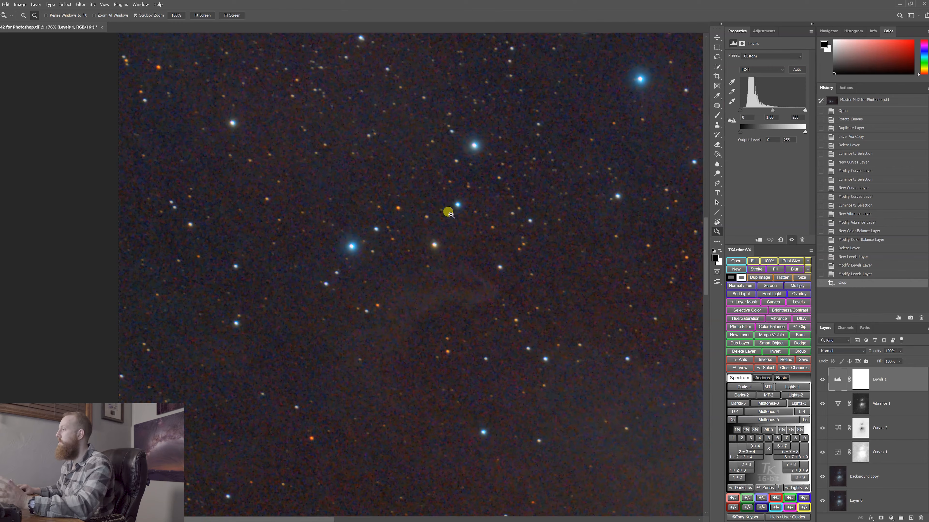
{"action": "left_click", "coordinate": [840, 31]}
{"action": "left_click", "coordinate": [873, 31]}
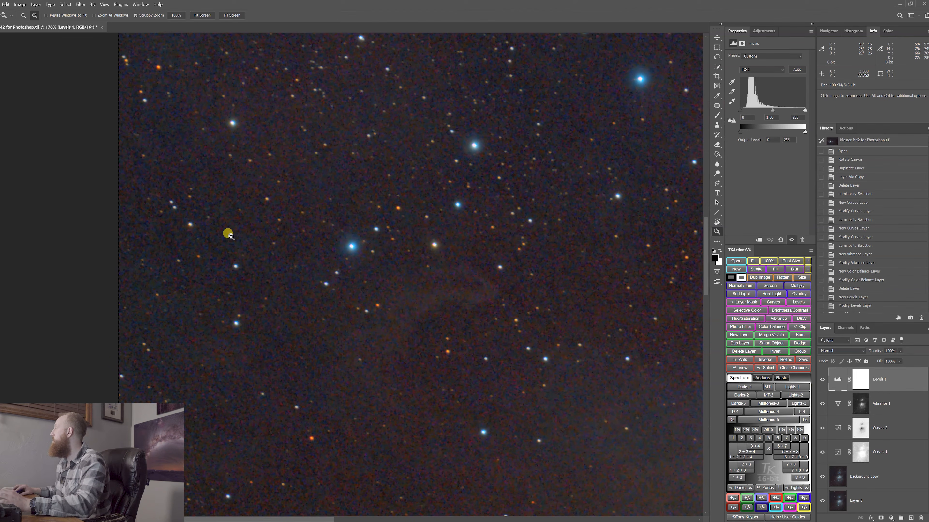
{"action": "left_click_drag", "start_coordinate": [287, 301], "coordinate": [242, 247]}
{"action": "left_click_drag", "start_coordinate": [249, 280], "coordinate": [221, 274]}
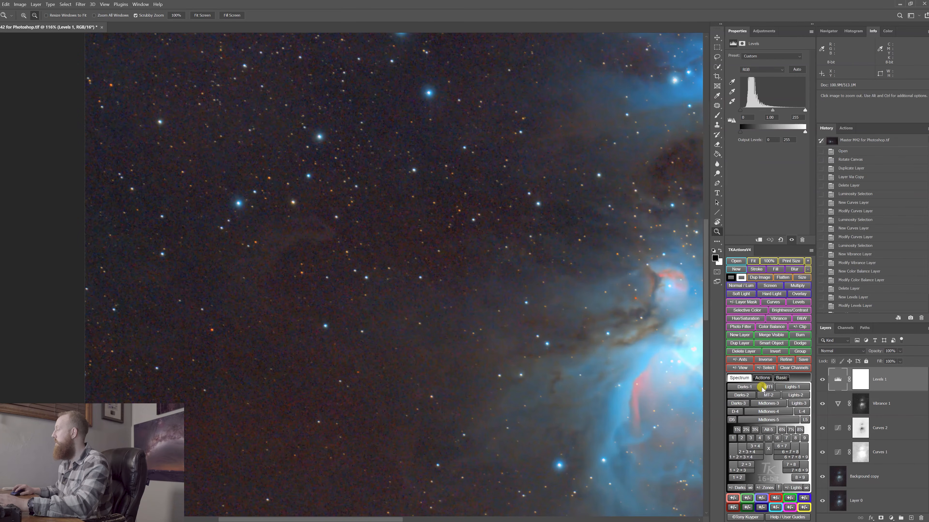
Create a Color Balance layer masked with the Darks-3 luminosity selection and set its midtone yellow-blue value to -19.
{"action": "left_click", "coordinate": [737, 404]}
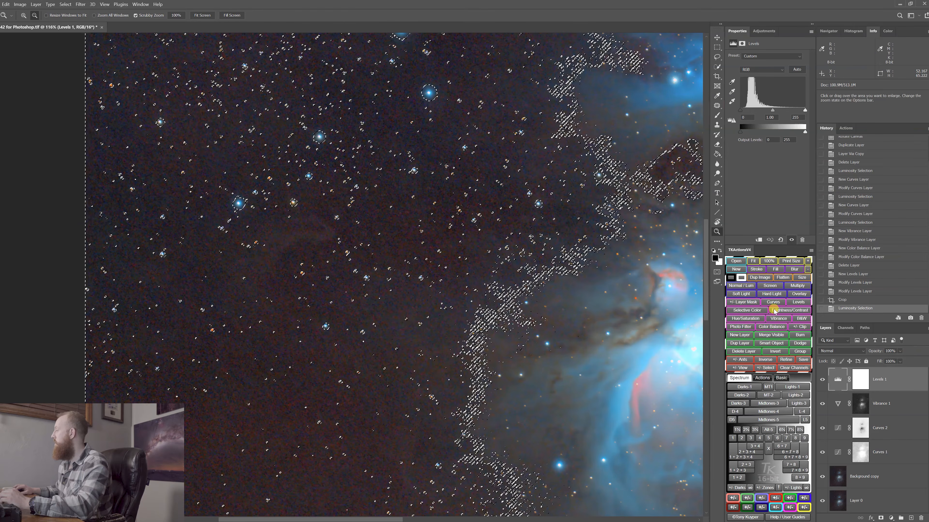
{"action": "left_click", "coordinate": [771, 328]}
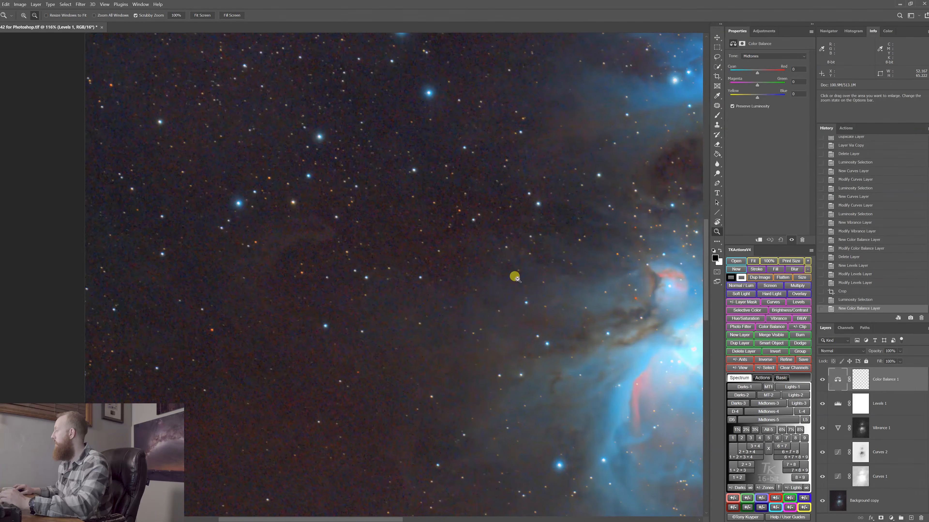
{"action": "scroll", "coordinate": [212, 244], "scroll_direction": "up", "scroll_amount": 1}
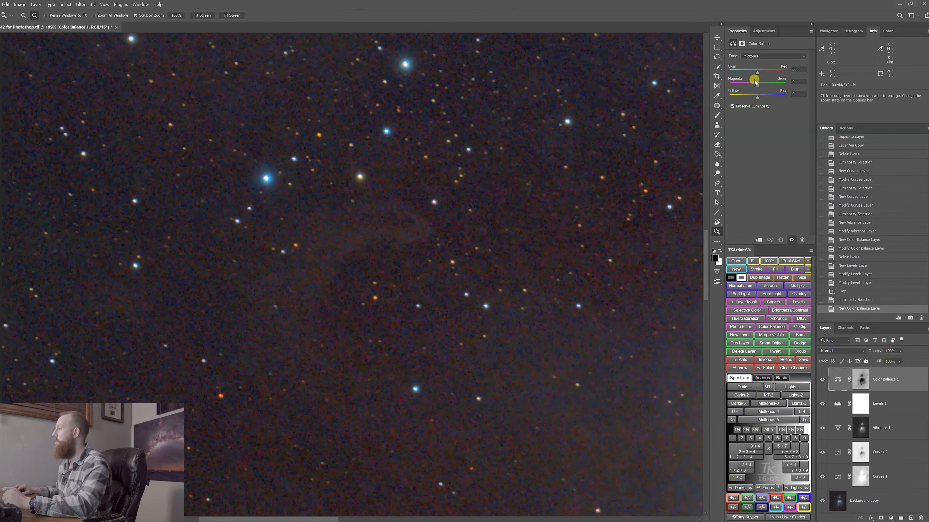
{"action": "left_click", "coordinate": [757, 98]}
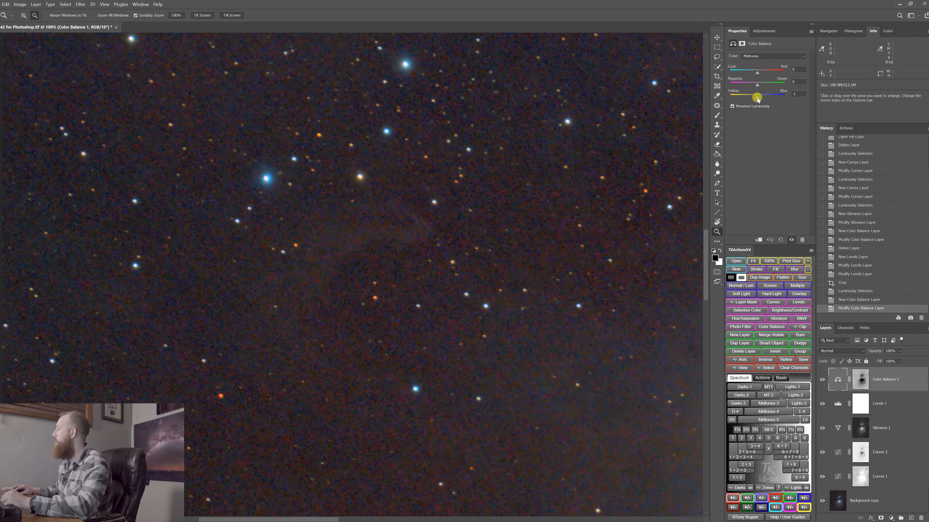
{"action": "left_click_drag", "start_coordinate": [751, 98], "coordinate": [753, 98]}
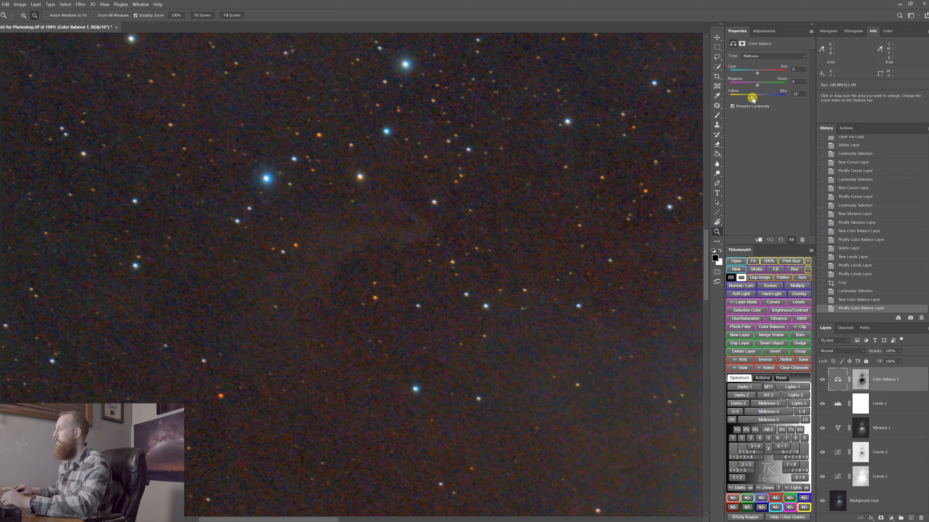
Compare the background and nebula with and without the Color Balance 1 layer, both close up and across the wider frame.
{"action": "left_click", "coordinate": [821, 379]}
{"action": "left_click", "coordinate": [821, 379]}
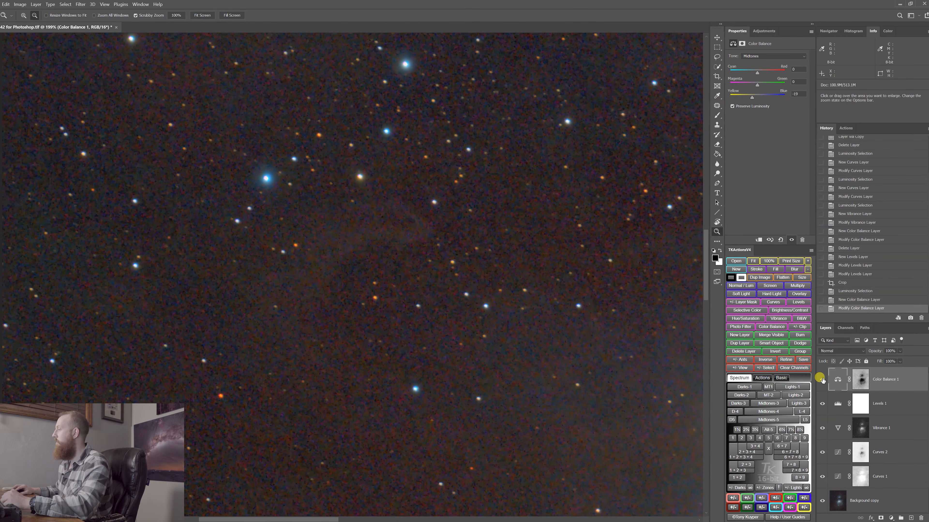
{"action": "left_click", "coordinate": [822, 379]}
{"action": "left_click", "coordinate": [822, 379]}
{"action": "left_click", "coordinate": [821, 379]}
{"action": "left_click", "coordinate": [821, 379]}
{"action": "left_click_drag", "start_coordinate": [561, 328], "coordinate": [534, 328]}
{"action": "left_click_drag", "start_coordinate": [575, 343], "coordinate": [385, 172]}
{"action": "left_click_drag", "start_coordinate": [537, 323], "coordinate": [339, 261]}
{"action": "left_click_drag", "start_coordinate": [415, 235], "coordinate": [424, 315]}
Set the Color Balance 1 layer's midtone yellow-blue value to -10 and compare the image with and without the layer.
{"action": "left_click_drag", "start_coordinate": [752, 97], "coordinate": [754, 100]}
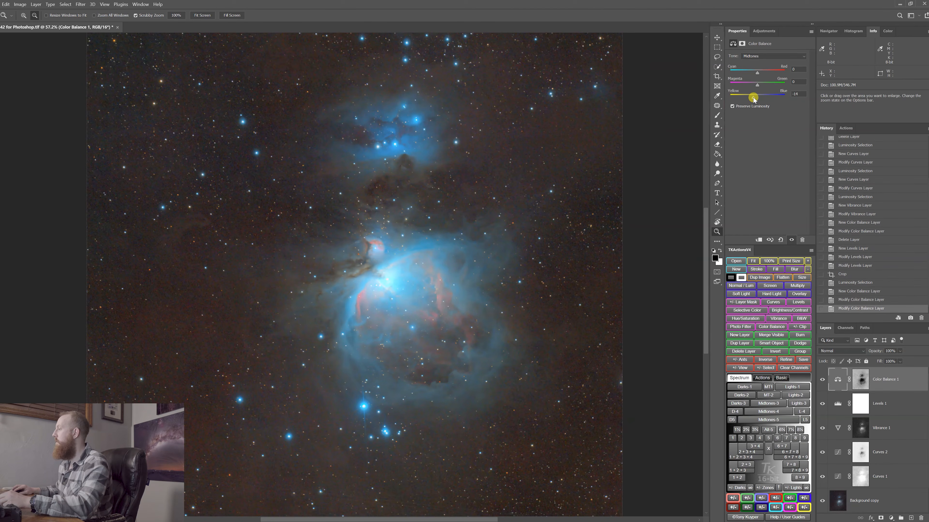
{"action": "left_click_drag", "start_coordinate": [754, 99], "coordinate": [755, 100]}
{"action": "left_click", "coordinate": [822, 384]}
{"action": "left_click", "coordinate": [821, 383]}
{"action": "left_click", "coordinate": [821, 383]}
{"action": "left_click", "coordinate": [821, 383]}
{"action": "left_click", "coordinate": [821, 384]}
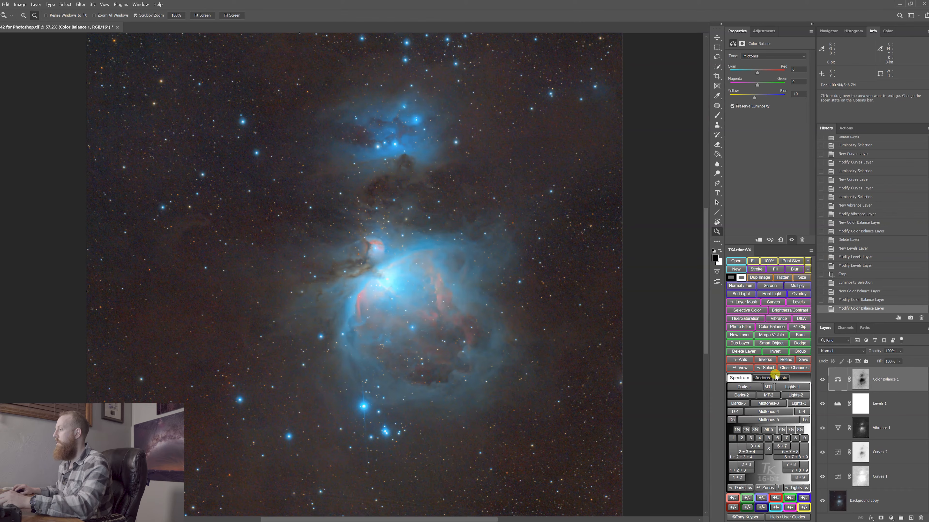
Review the whole cropped image and inspect the bright core of the nebula up close.
{"action": "scroll", "coordinate": [512, 335], "scroll_direction": "down", "scroll_amount": 2}
{"action": "left_click_drag", "start_coordinate": [511, 290], "coordinate": [468, 294]}
{"action": "scroll", "coordinate": [459, 309], "scroll_direction": "down", "scroll_amount": 3}
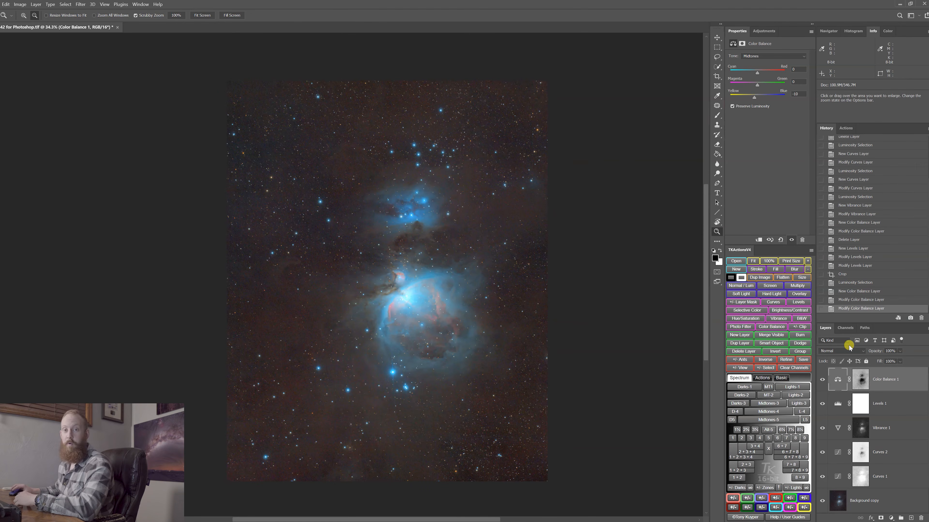
{"action": "mouse_move", "coordinate": [416, 304]}
{"action": "left_mouse_down"}
{"action": "mouse_move", "coordinate": [433, 311]}
{"action": "mouse_move", "coordinate": [424, 307]}
{"action": "left_mouse_up"}
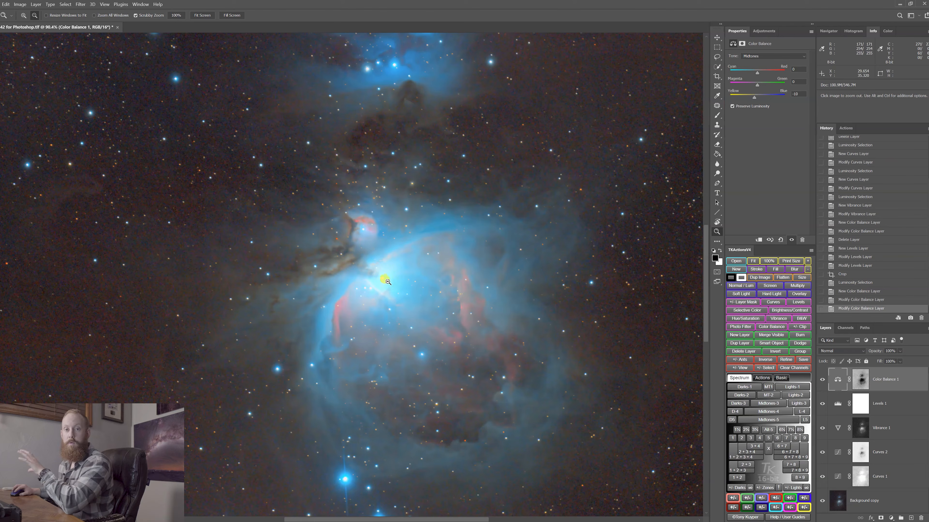
{"action": "left_click_drag", "start_coordinate": [386, 280], "coordinate": [408, 284]}
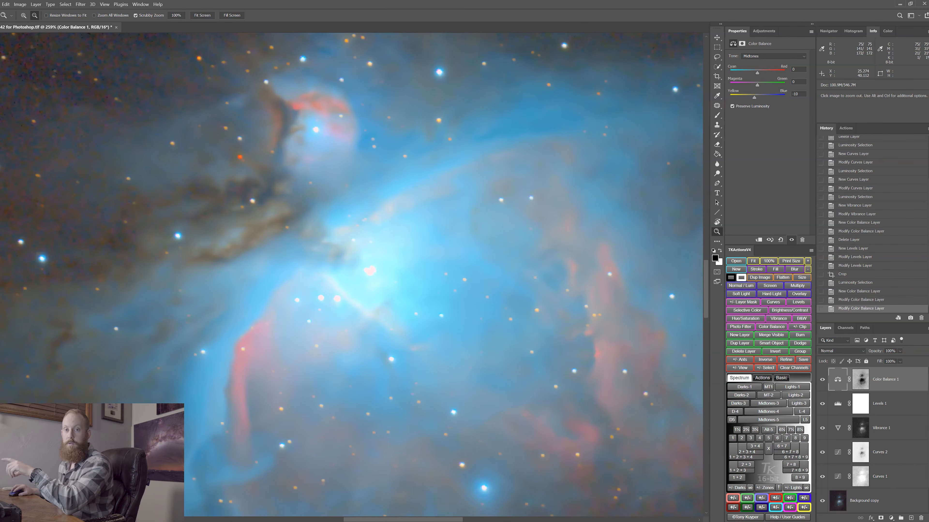
Switch to File Explorer and look through the frames in the M42 and m42 short folders.
{"action": "key", "text": "alt+Tab"}
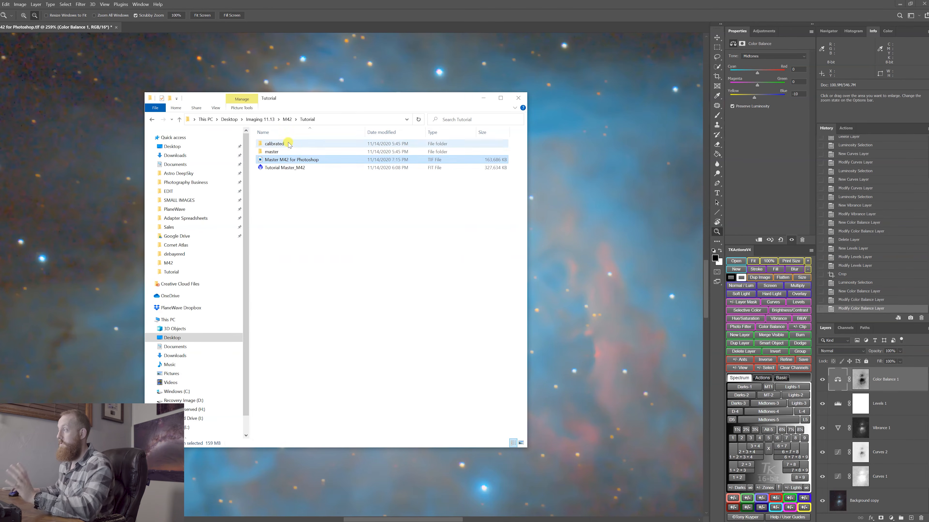
{"action": "left_click", "coordinate": [287, 119]}
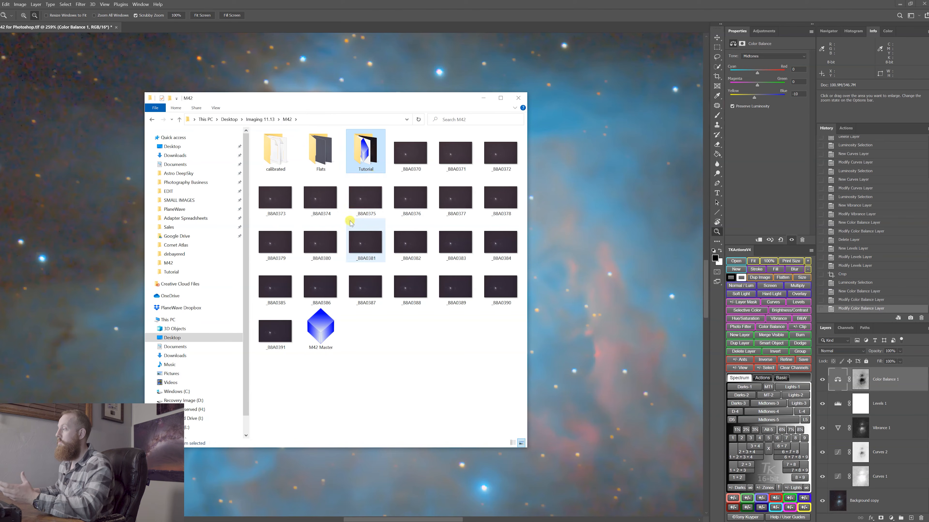
{"action": "left_click", "coordinate": [266, 122]}
{"action": "double_click", "coordinate": [279, 174]}
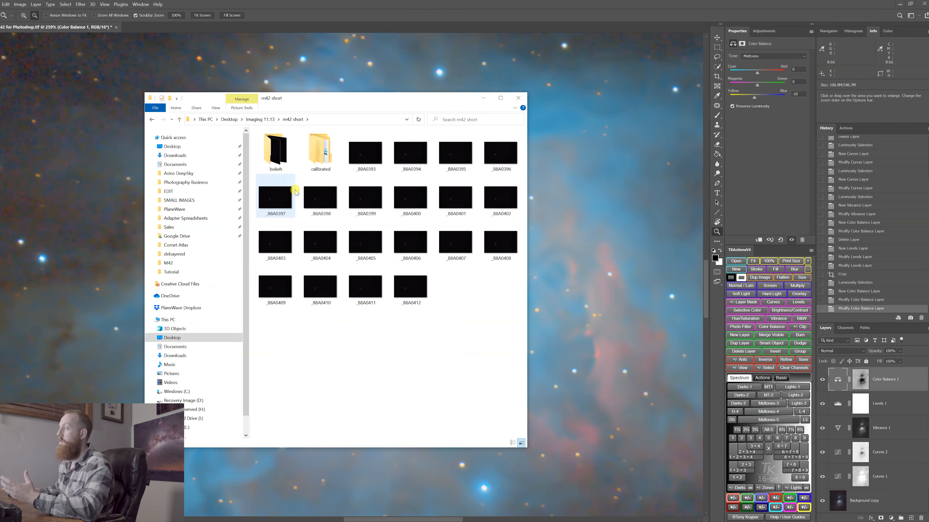
{"action": "left_click", "coordinate": [401, 7]}
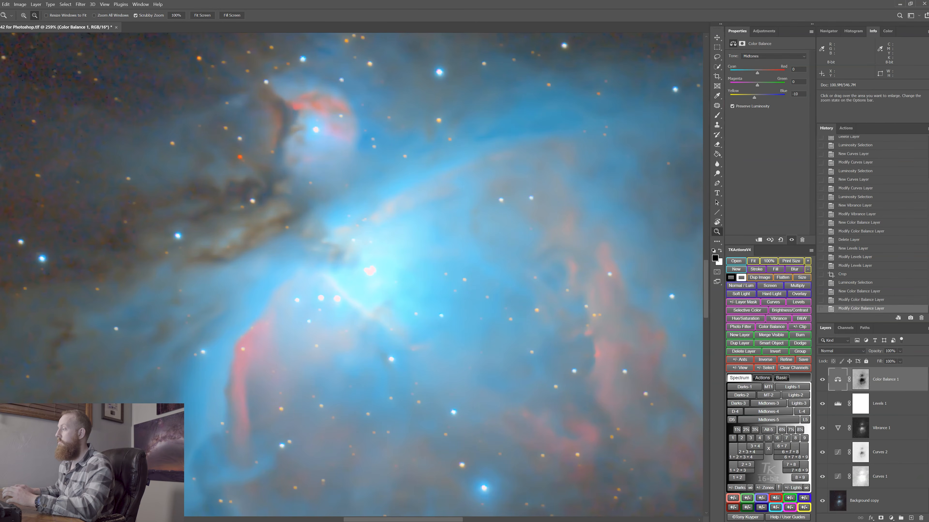
Open the short-exposure frame _B8A0393.CR3 from the m42 short folder in PixInsight and auto-stretch its display.
{"action": "key", "text": "alt+Tab"}
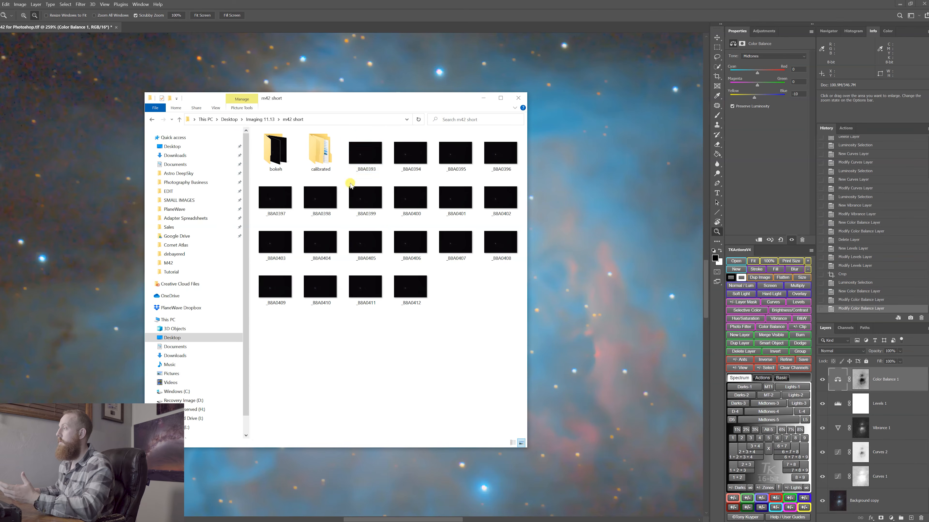
{"action": "double_click", "coordinate": [377, 156]}
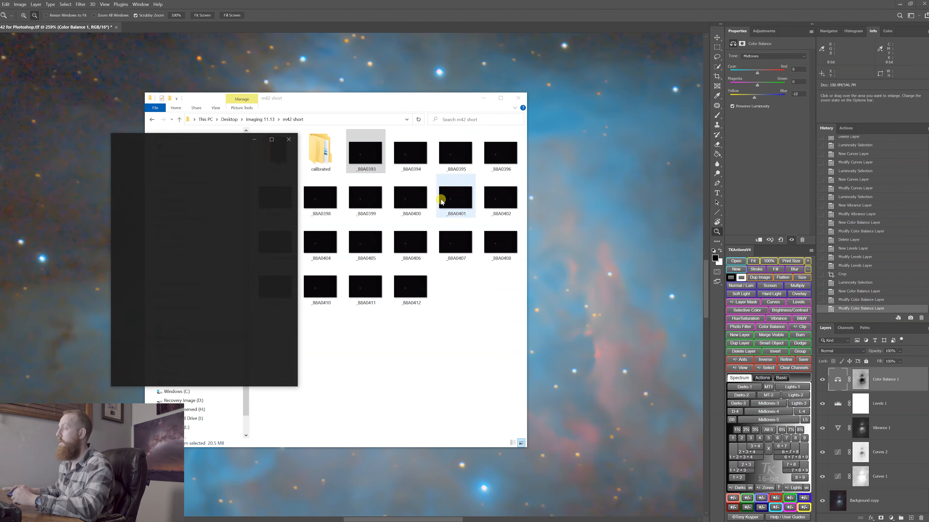
{"action": "left_click_drag", "start_coordinate": [217, 143], "coordinate": [250, 78]}
{"action": "left_click", "coordinate": [362, 155]}
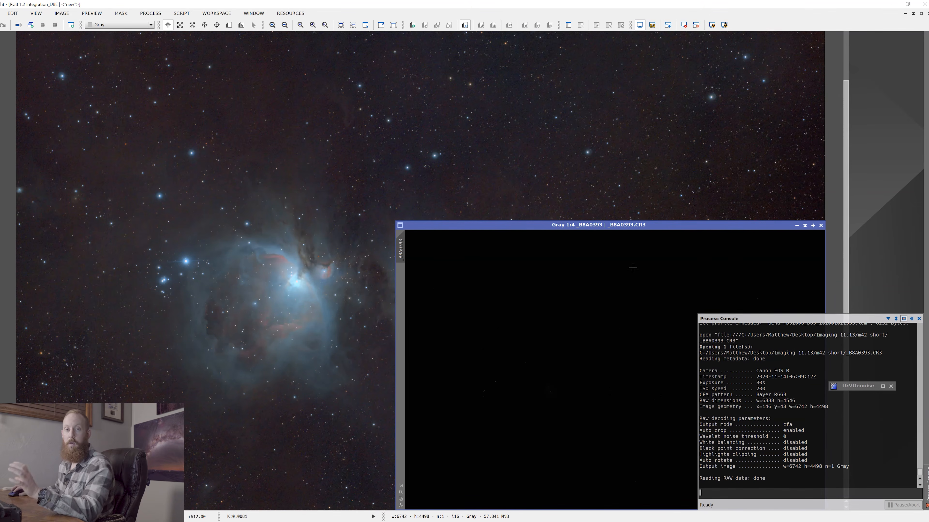
{"action": "left_click_drag", "start_coordinate": [560, 225], "coordinate": [346, 131]}
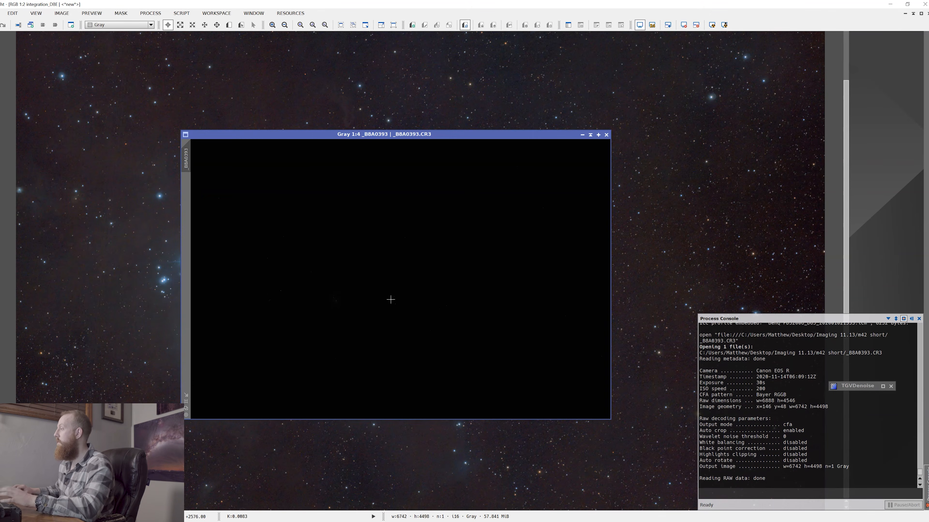
{"action": "left_click", "coordinate": [711, 25]}
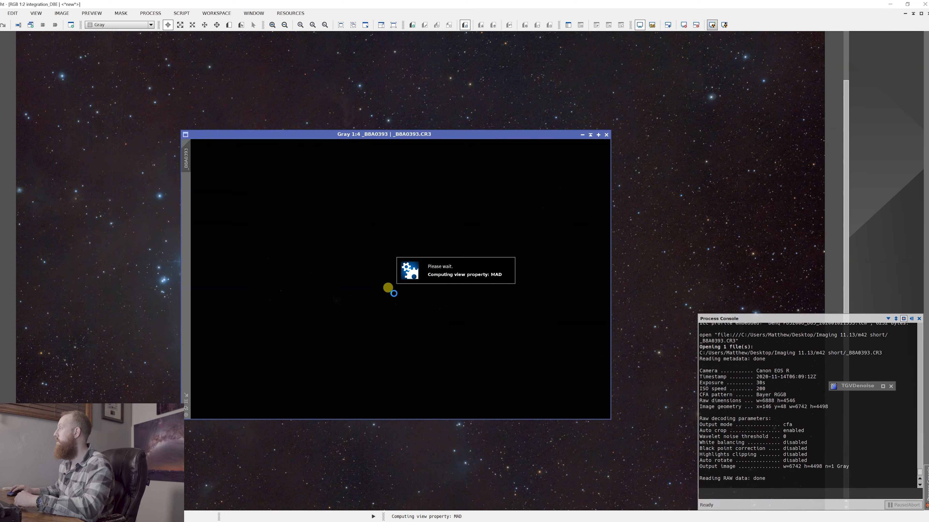
Examine the nebula's bright core in the auto-stretched frame, and turn the screen stretch off to inspect the central stars in linear view.
{"action": "scroll", "coordinate": [332, 308], "scroll_direction": "up", "scroll_amount": 3}
{"action": "left_click_drag", "start_coordinate": [324, 311], "coordinate": [544, 165]}
{"action": "scroll", "coordinate": [369, 250], "scroll_direction": "down", "scroll_amount": 2}
{"action": "scroll", "coordinate": [369, 250], "scroll_direction": "up", "scroll_amount": 5}
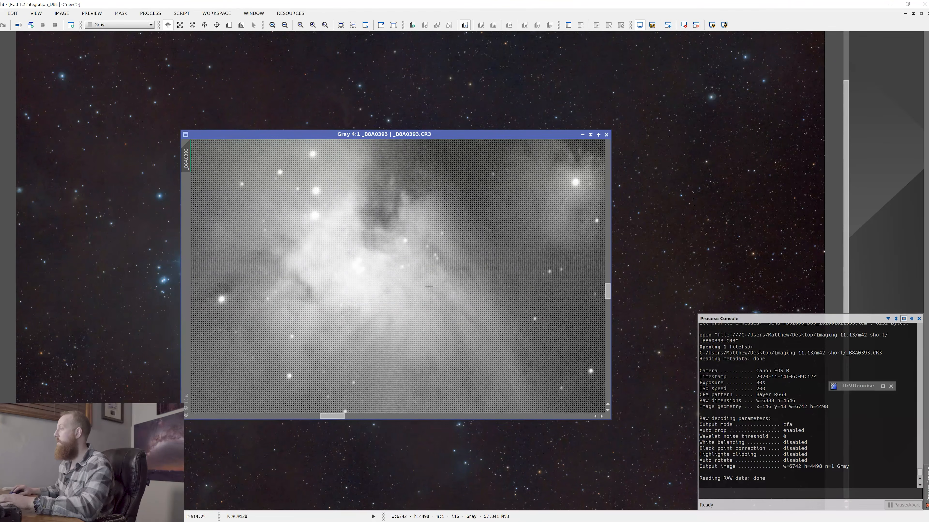
{"action": "scroll", "coordinate": [417, 283], "scroll_direction": "up", "scroll_amount": 1}
{"action": "left_click_drag", "start_coordinate": [363, 263], "coordinate": [400, 297]}
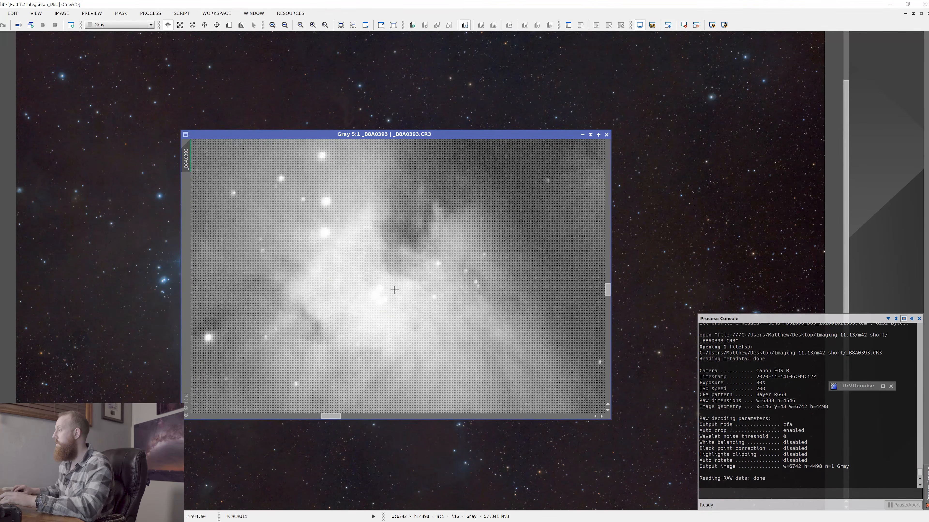
{"action": "key", "text": "ctrl+F12"}
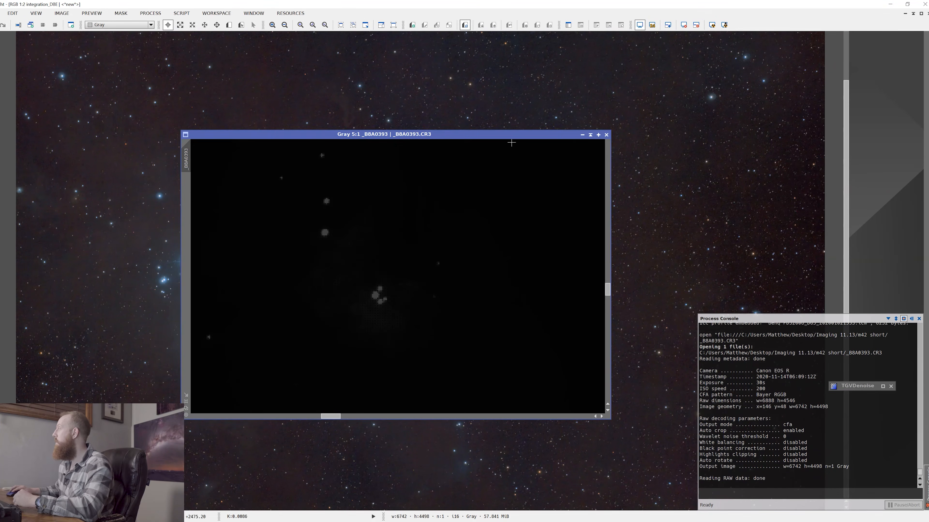
{"action": "scroll", "coordinate": [375, 286], "scroll_direction": "up", "scroll_amount": 3}
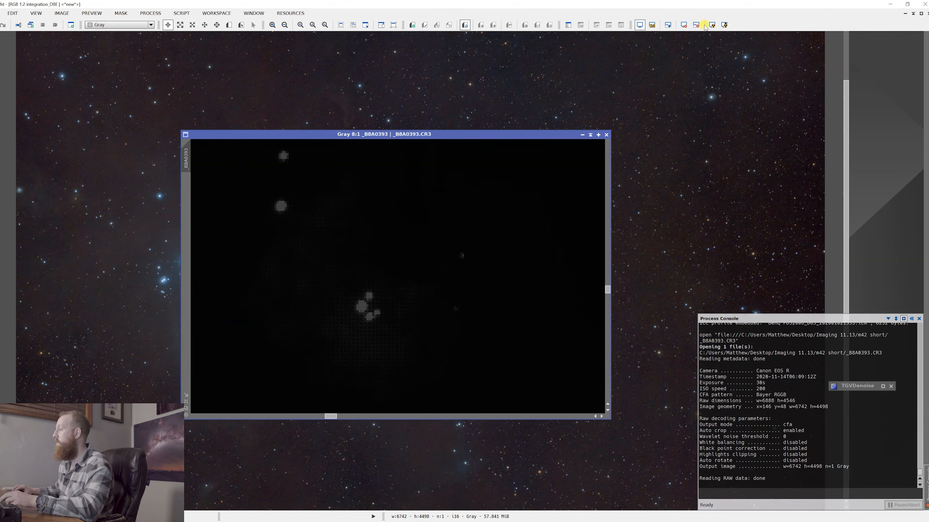
Compare the nebula core with the auto-stretch on and off at several magnifications, ending with the stretch applied.
{"action": "left_click", "coordinate": [711, 24]}
{"action": "scroll", "coordinate": [333, 295], "scroll_direction": "down", "scroll_amount": 4}
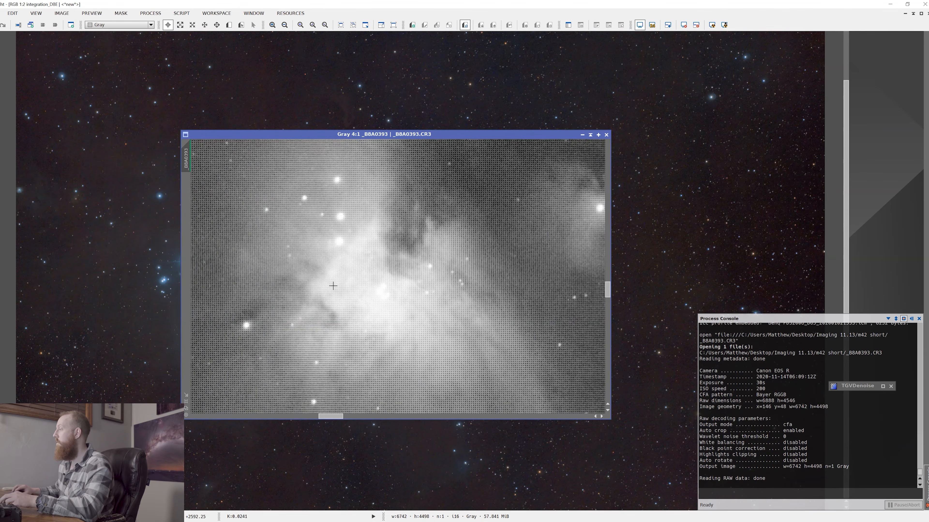
{"action": "scroll", "coordinate": [403, 288], "scroll_direction": "up", "scroll_amount": 3}
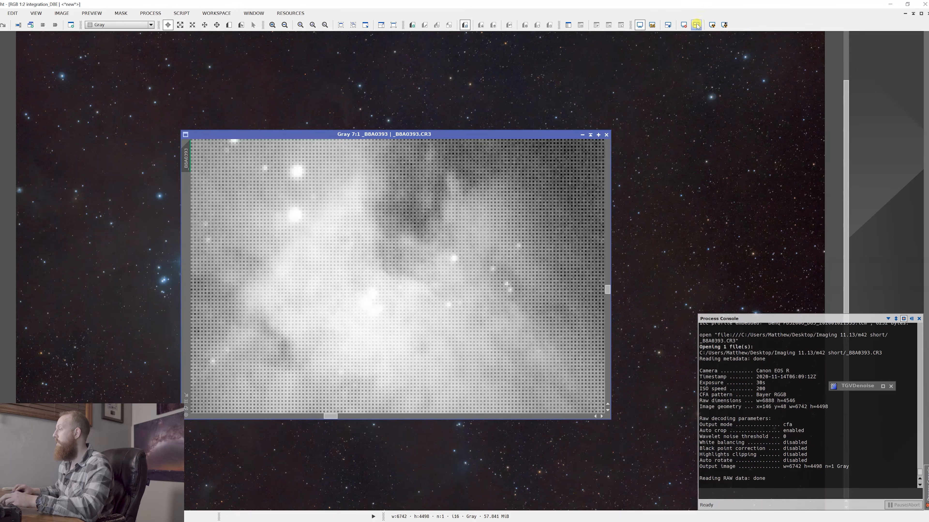
{"action": "left_click", "coordinate": [696, 25]}
{"action": "scroll", "coordinate": [445, 259], "scroll_direction": "up", "scroll_amount": 3}
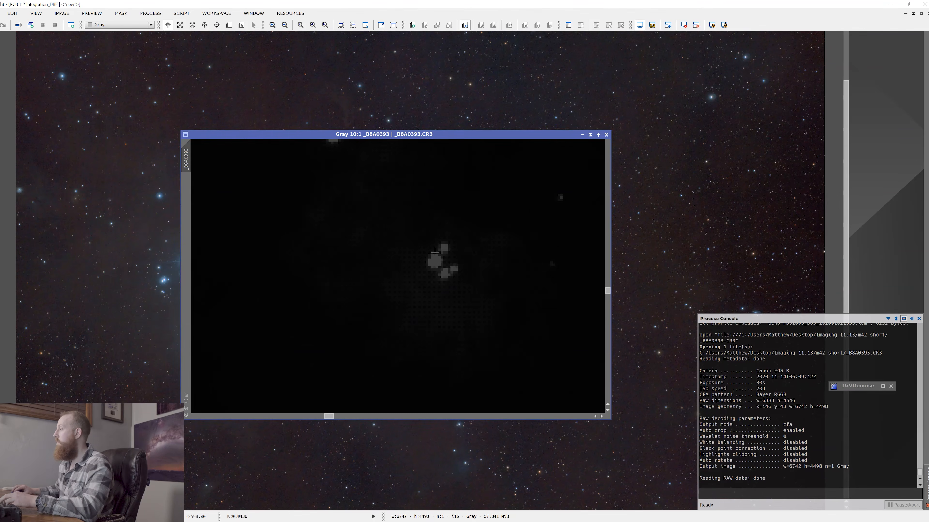
{"action": "scroll", "coordinate": [446, 248], "scroll_direction": "down", "scroll_amount": 5}
{"action": "scroll", "coordinate": [412, 264], "scroll_direction": "down", "scroll_amount": 1}
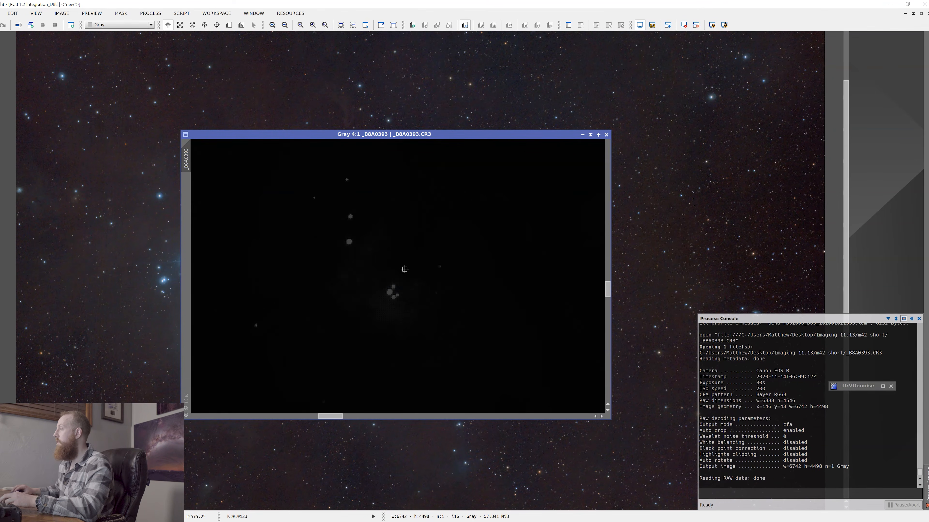
{"action": "left_click", "coordinate": [711, 25]}
{"action": "scroll", "coordinate": [397, 302], "scroll_direction": "down", "scroll_amount": 3}
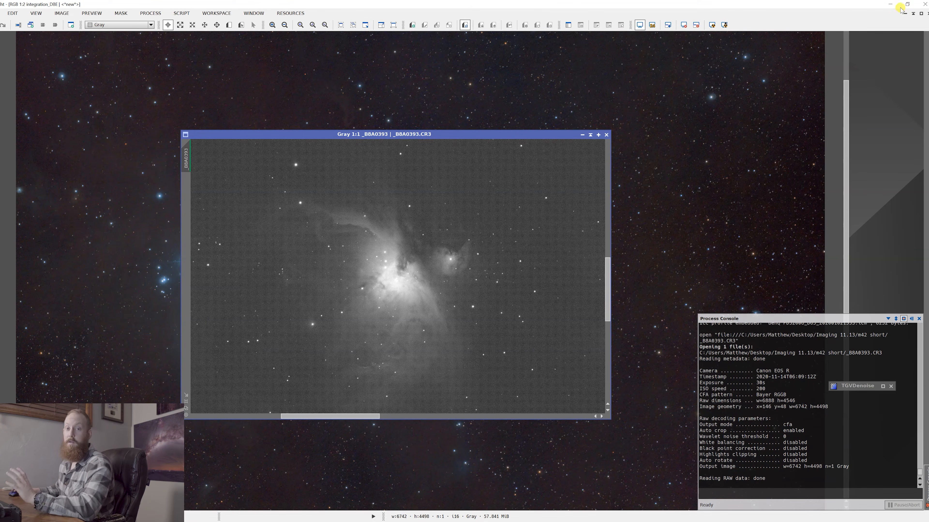
Switch to Photoshop and review the M42 image from its bright core out to nearly the whole frame.
{"action": "left_click", "coordinate": [890, 4]}
{"action": "left_click", "coordinate": [493, 16]}
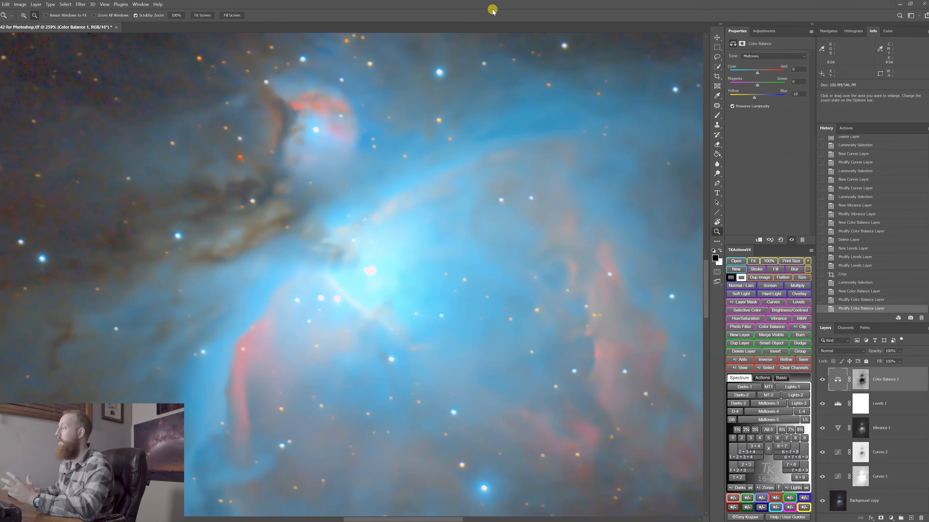
{"action": "left_click_drag", "start_coordinate": [390, 288], "coordinate": [366, 286]}
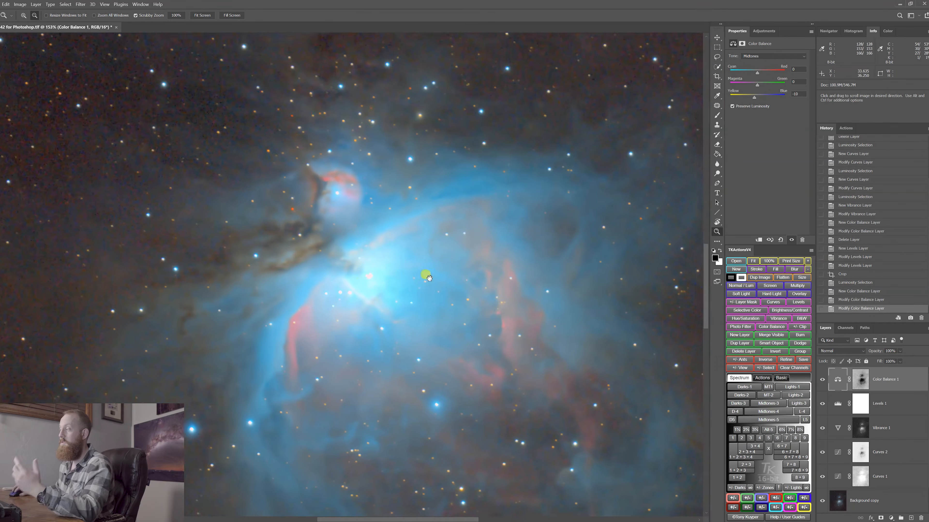
{"action": "left_click_drag", "start_coordinate": [488, 304], "coordinate": [408, 249]}
{"action": "left_click_drag", "start_coordinate": [472, 322], "coordinate": [467, 322]}
{"action": "left_click_drag", "start_coordinate": [467, 322], "coordinate": [404, 313]}
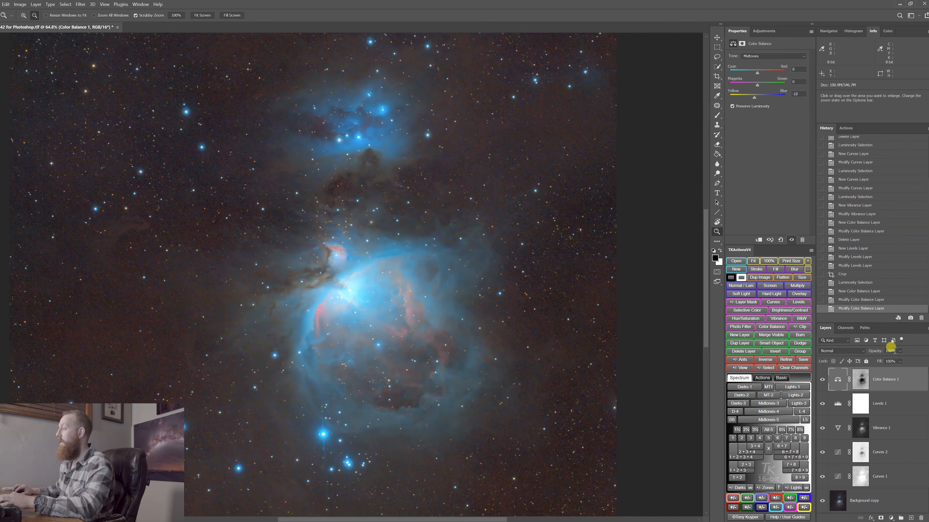
Flatten the M42 image and resize it to a width of 4 inches at a resolution of 300 pixels/inch.
{"action": "left_click", "coordinate": [927, 328]}
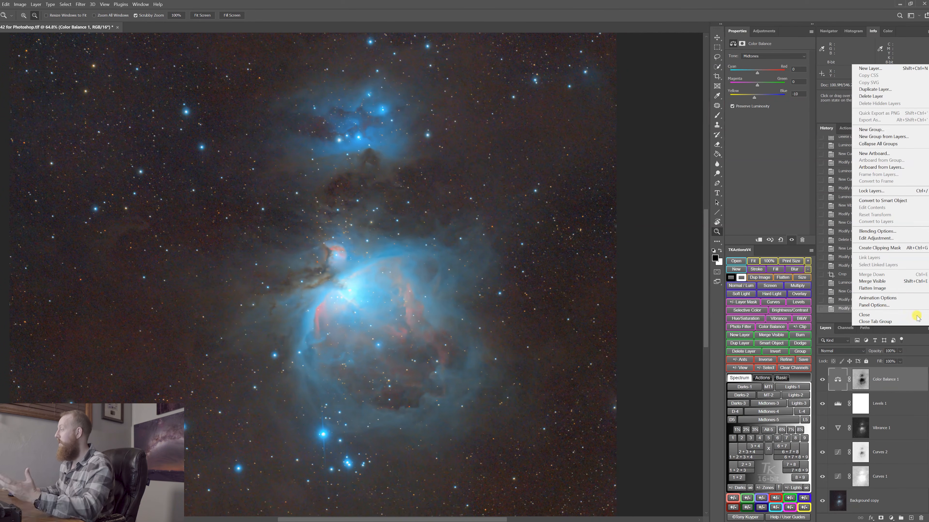
{"action": "left_click", "coordinate": [893, 292]}
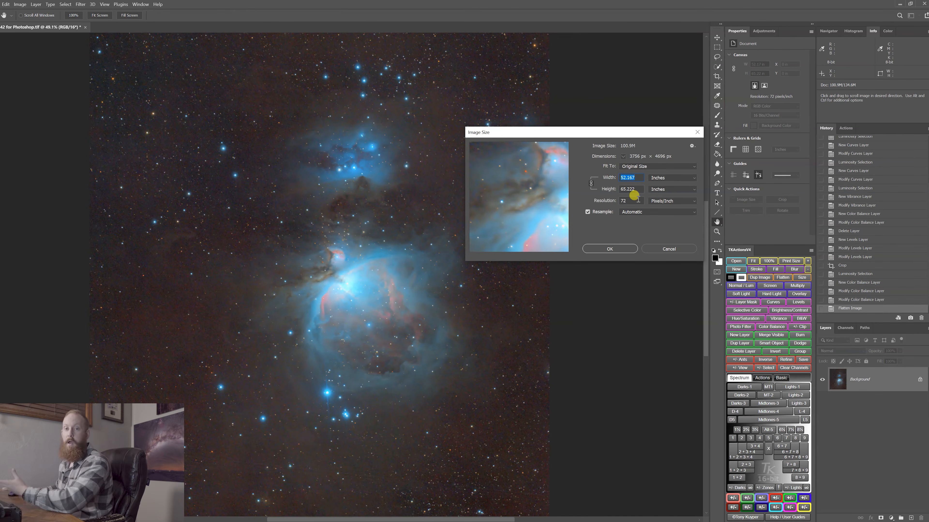
{"action": "type", "text": "4"}
{"action": "key", "text": "Tab"}
{"action": "key", "text": "Tab"}
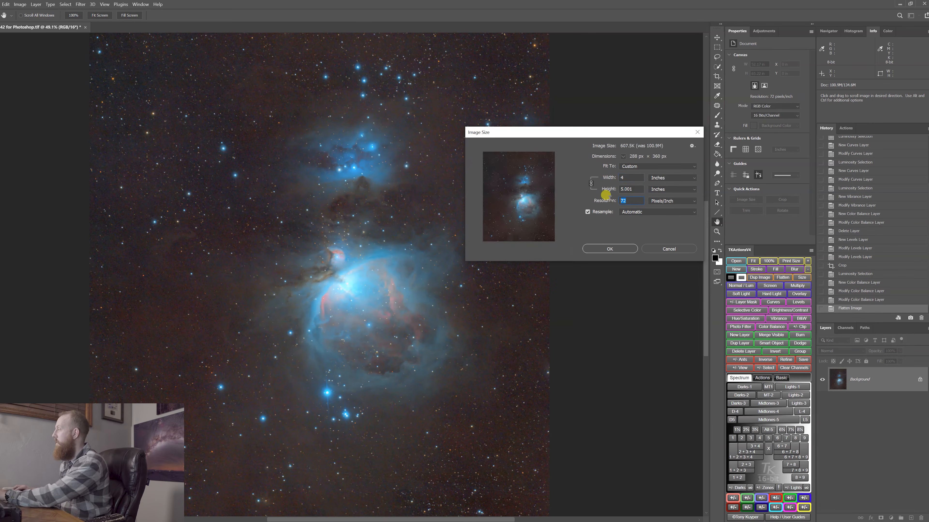
{"action": "type", "text": "300"}
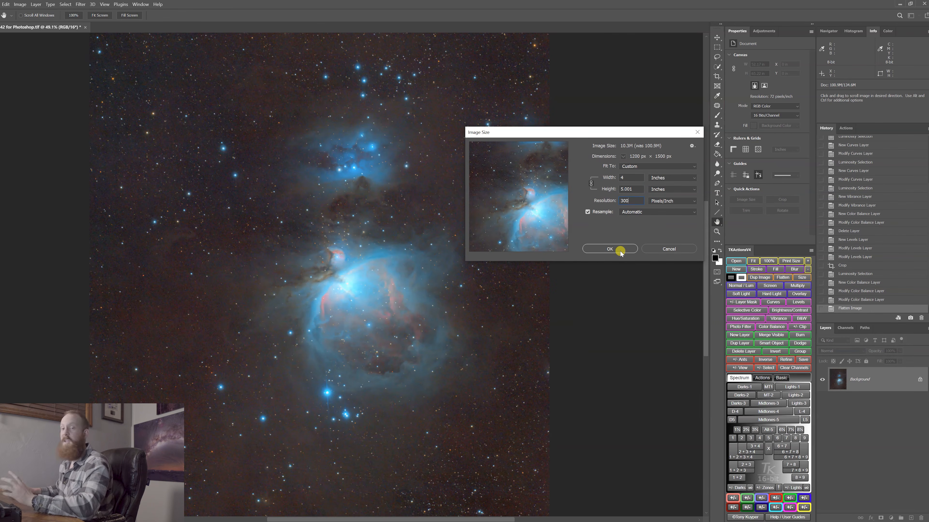
{"action": "left_click", "coordinate": [620, 252]}
Review the resized image as a whole and check the nebula and surrounding background for image quality.
{"action": "key", "text": "z"}
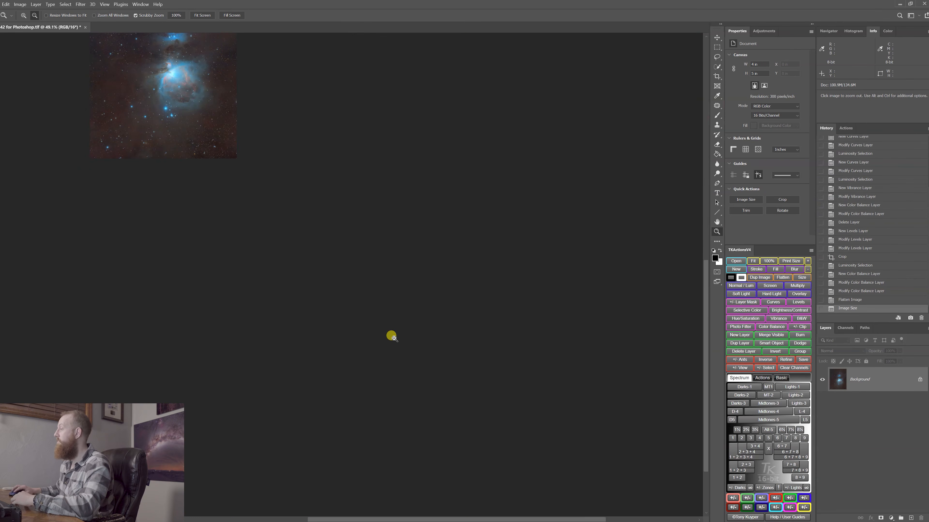
{"action": "left_click_drag", "start_coordinate": [193, 125], "coordinate": [335, 349]}
{"action": "left_click_drag", "start_coordinate": [322, 315], "coordinate": [338, 304]}
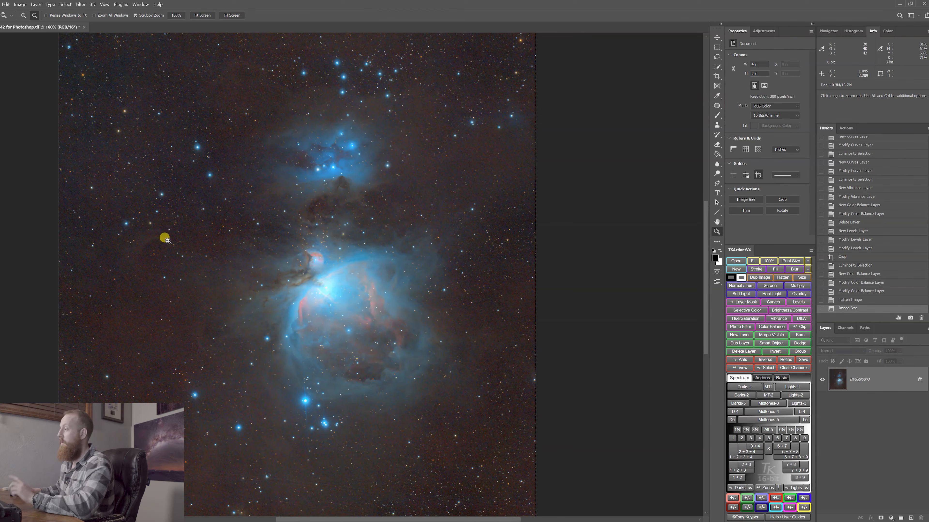
{"action": "left_click_drag", "start_coordinate": [267, 274], "coordinate": [285, 280]}
{"action": "left_click_drag", "start_coordinate": [383, 296], "coordinate": [218, 205]}
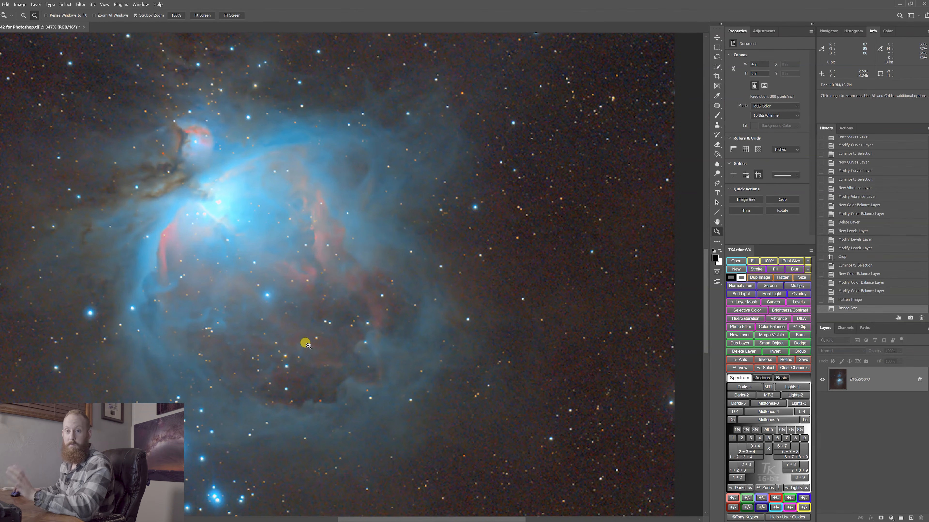
{"action": "left_click_drag", "start_coordinate": [366, 276], "coordinate": [445, 303]}
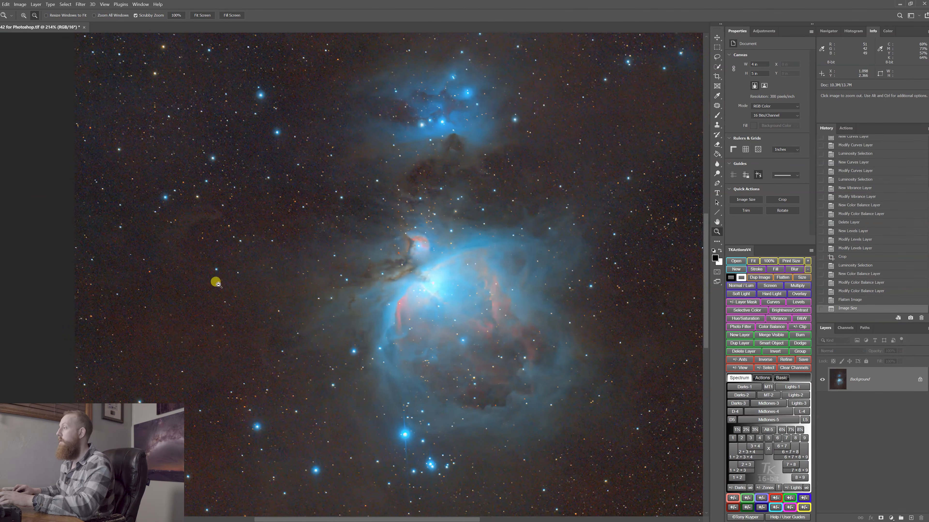
Inspect the upper blue nebula, the bright core and its outer wisps up close in the resized image.
{"action": "left_click_drag", "start_coordinate": [470, 192], "coordinate": [306, 271]}
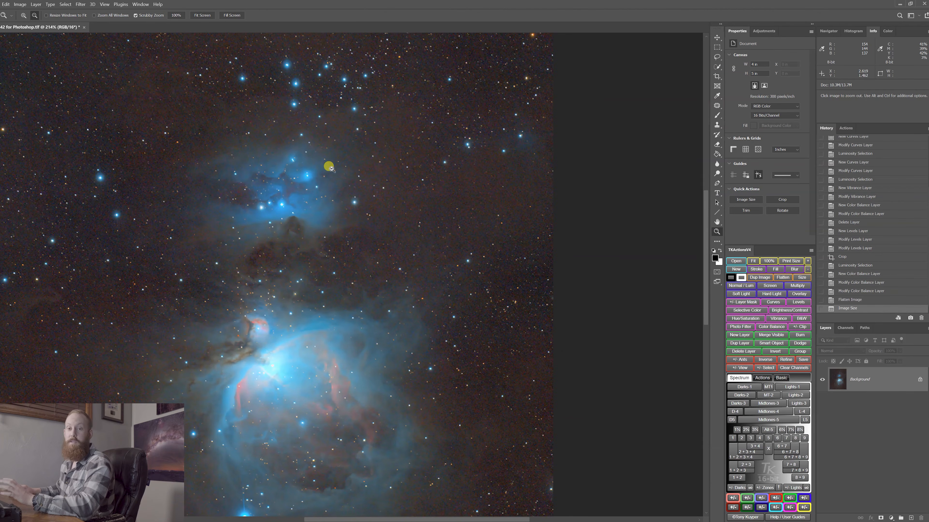
{"action": "left_click_drag", "start_coordinate": [278, 178], "coordinate": [290, 178]}
{"action": "left_click_drag", "start_coordinate": [346, 250], "coordinate": [351, 53]}
{"action": "left_click_drag", "start_coordinate": [334, 272], "coordinate": [355, 182]}
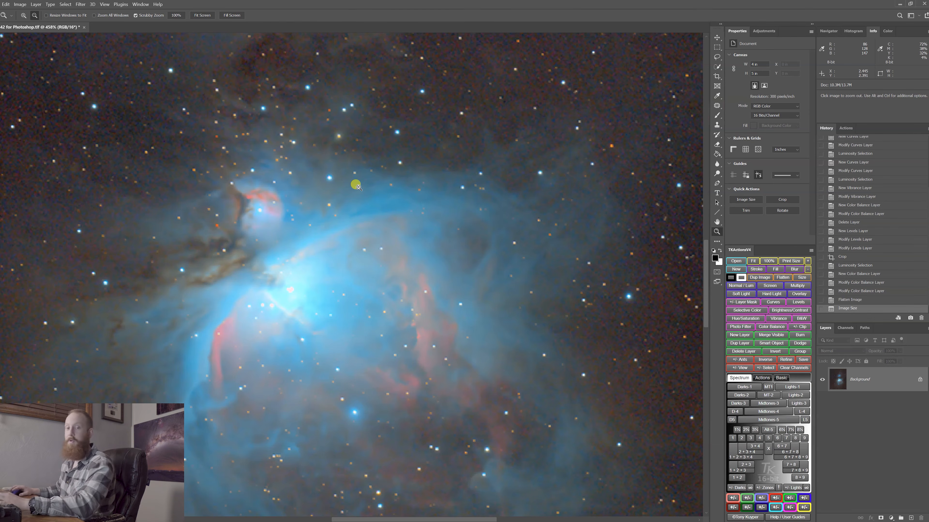
{"action": "scroll", "coordinate": [452, 223], "scroll_direction": "up", "scroll_amount": 3}
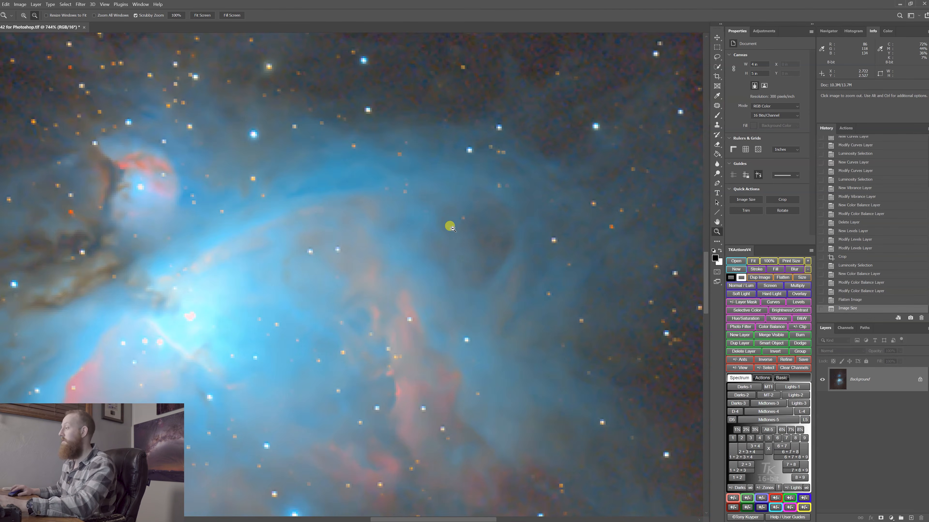
{"action": "scroll", "coordinate": [452, 212], "scroll_direction": "down", "scroll_amount": 1}
{"action": "left_click_drag", "start_coordinate": [441, 239], "coordinate": [442, 228]}
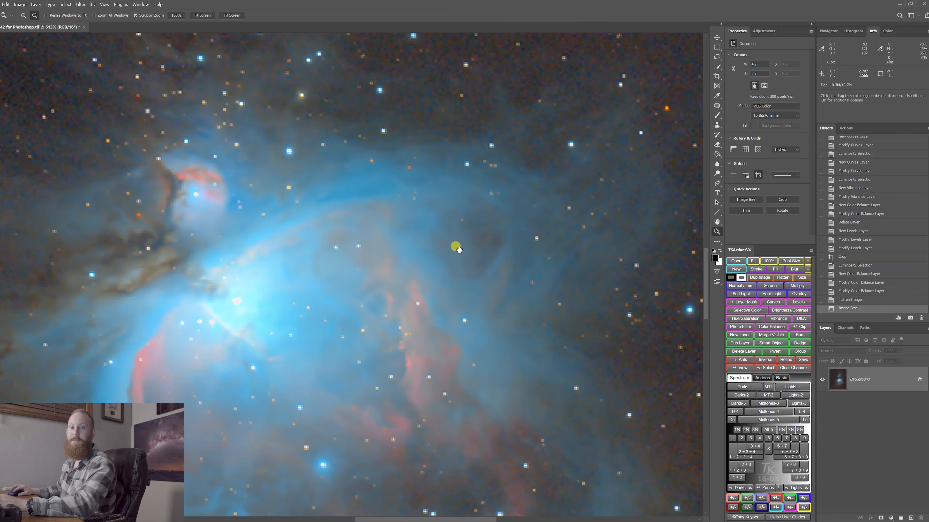